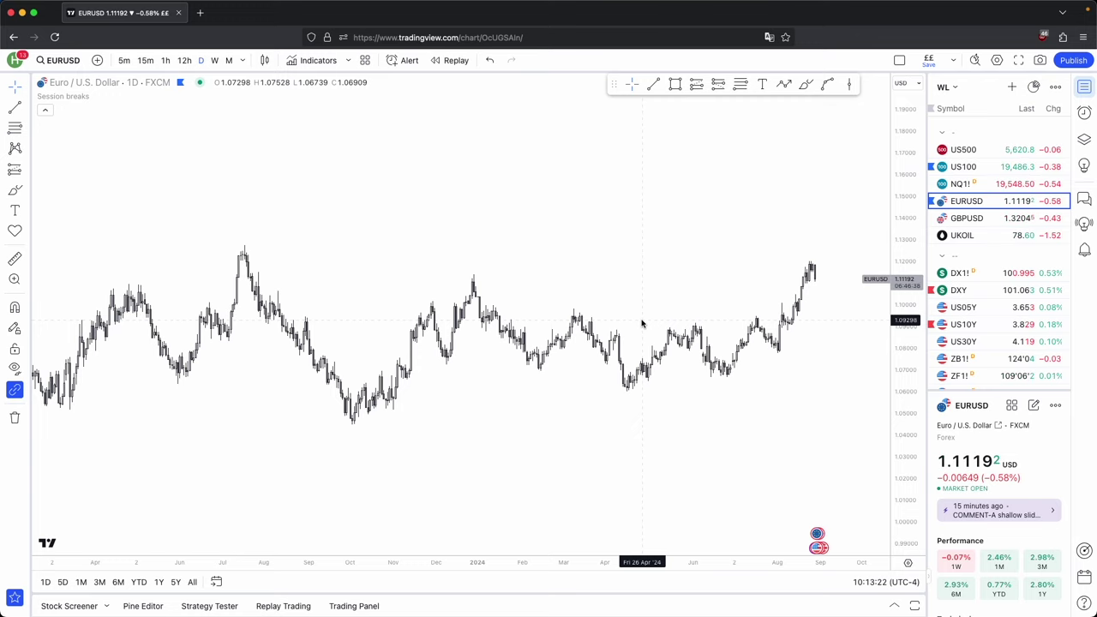
Step: Examine the daily EURUSD candles from June to August 2024, focusing on the late-July low and the rally out of it
{"action": "scroll", "coordinate": [641, 323], "scroll_direction": "up", "scroll_amount": 5}
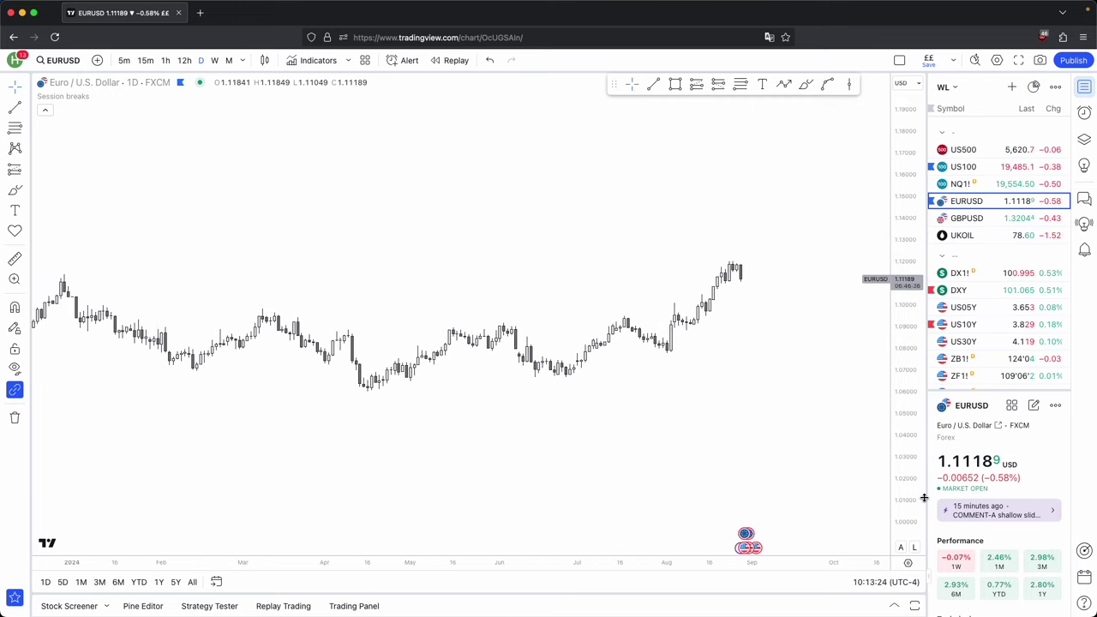
{"action": "left_click_drag", "start_coordinate": [911, 514], "coordinate": [871, 337]}
{"action": "left_click_drag", "start_coordinate": [655, 489], "coordinate": [759, 440]}
{"action": "scroll", "coordinate": [786, 441], "scroll_direction": "up", "scroll_amount": 5}
{"action": "left_click_drag", "start_coordinate": [905, 483], "coordinate": [891, 381]}
{"action": "scroll", "coordinate": [761, 450], "scroll_direction": "up", "scroll_amount": 6}
{"action": "left_click_drag", "start_coordinate": [744, 457], "coordinate": [867, 368]}
{"action": "left_click_drag", "start_coordinate": [898, 423], "coordinate": [896, 249]}
{"action": "left_click_drag", "start_coordinate": [651, 242], "coordinate": [580, 318]}
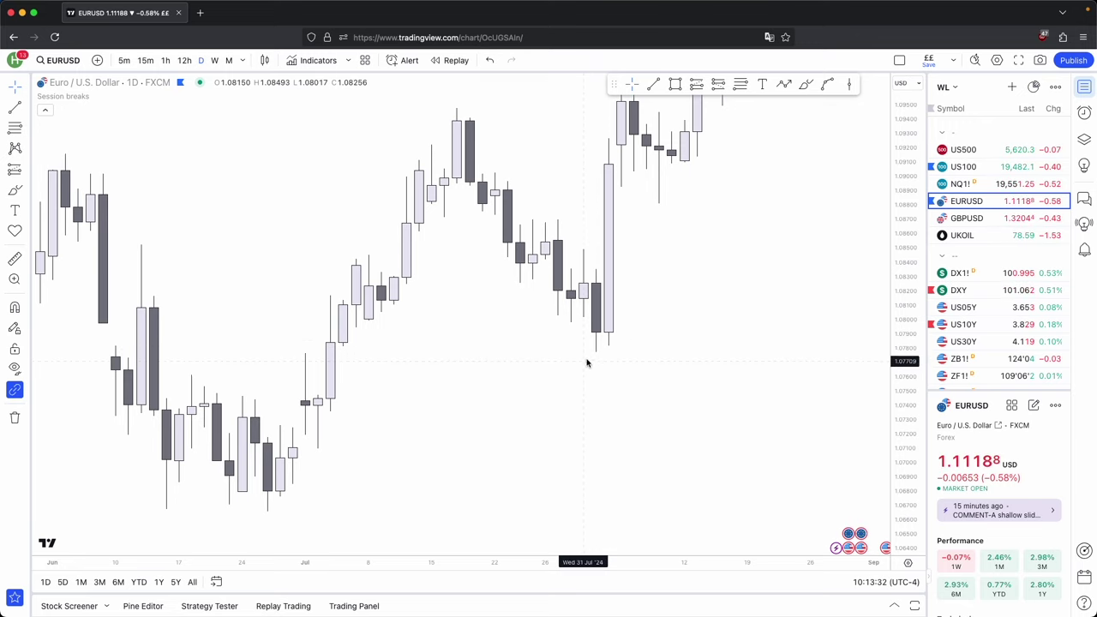
{"action": "left_click_drag", "start_coordinate": [585, 360], "coordinate": [550, 352]}
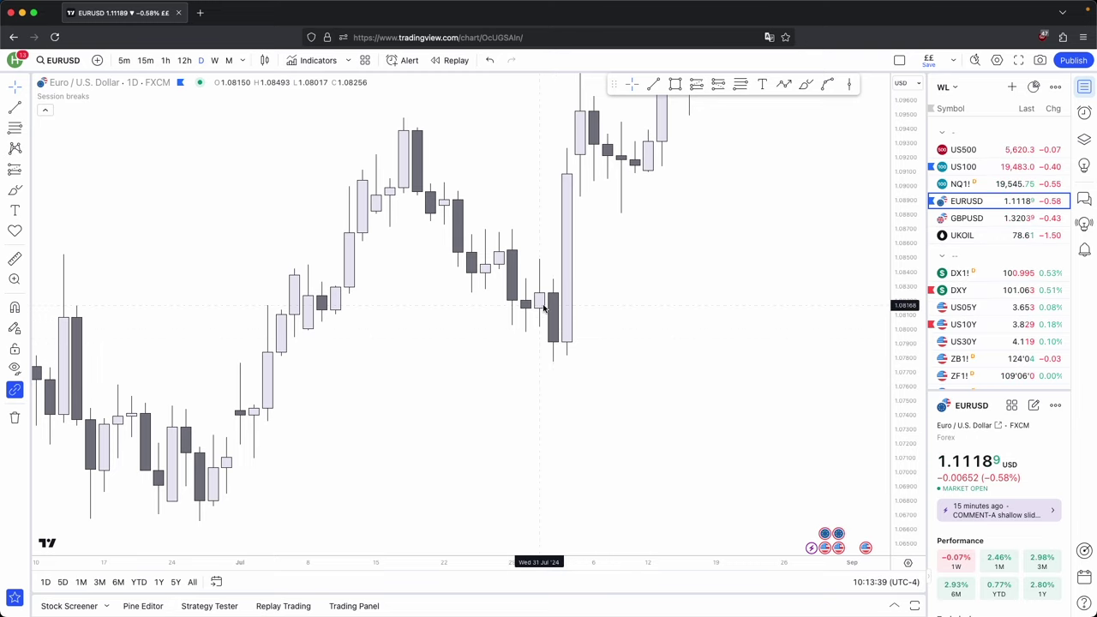
{"action": "left_click_drag", "start_coordinate": [559, 336], "coordinate": [630, 418]}
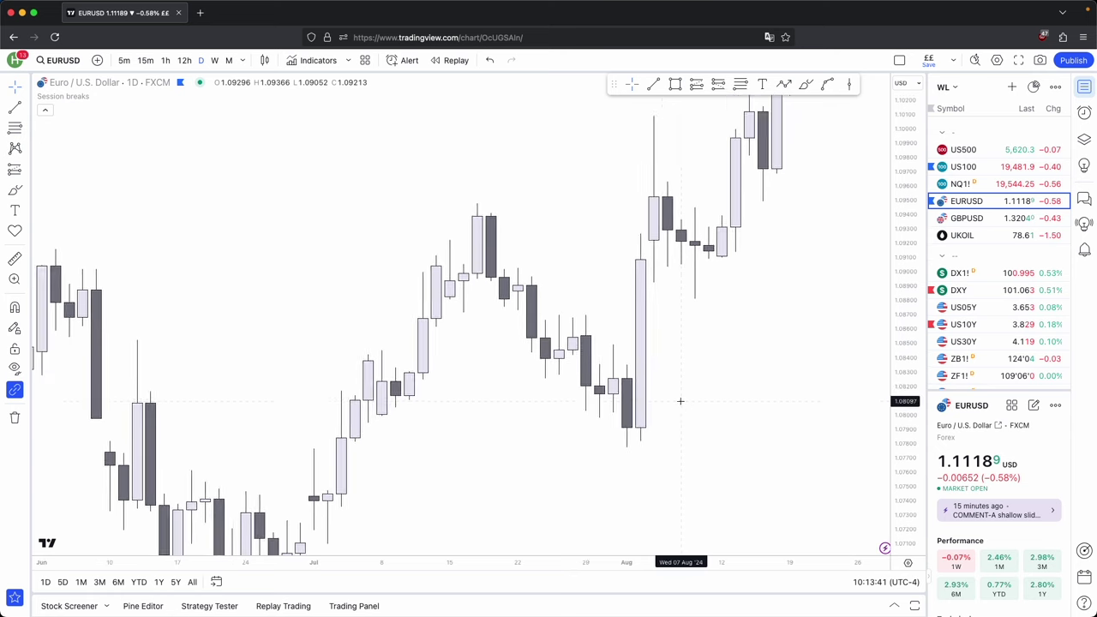
{"action": "left_click_drag", "start_coordinate": [609, 303], "coordinate": [722, 378]}
{"action": "left_click_drag", "start_coordinate": [646, 347], "coordinate": [660, 360]}
{"action": "scroll", "coordinate": [656, 361], "scroll_direction": "up", "scroll_amount": 1}
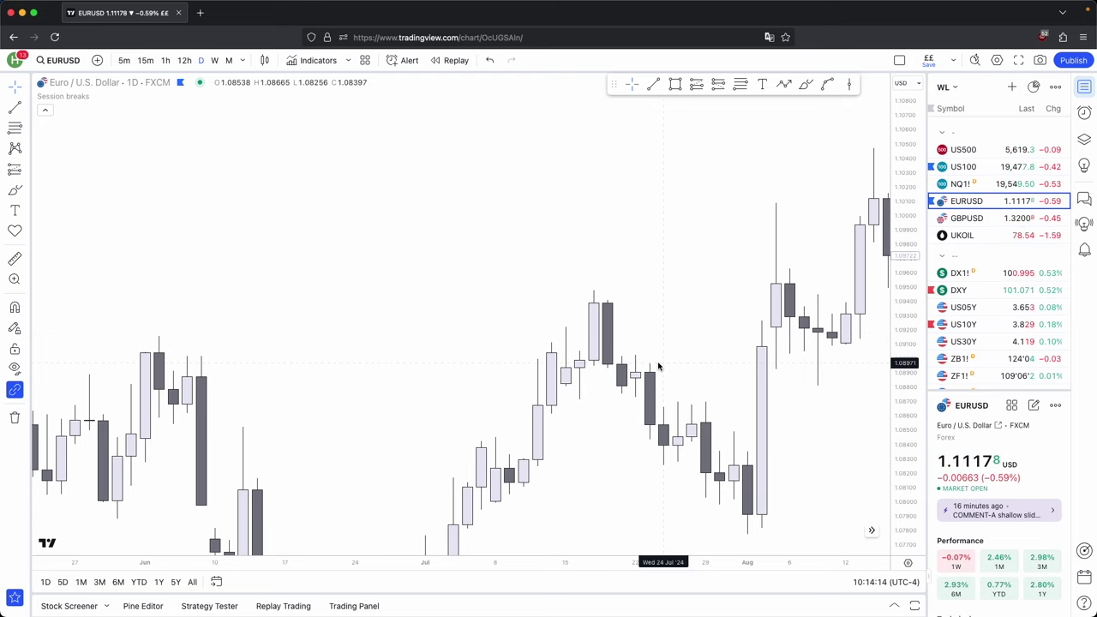
{"action": "left_click_drag", "start_coordinate": [778, 384], "coordinate": [694, 275]}
{"action": "scroll", "coordinate": [696, 276], "scroll_direction": "down", "scroll_amount": 2}
{"action": "left_click_drag", "start_coordinate": [904, 345], "coordinate": [904, 419]}
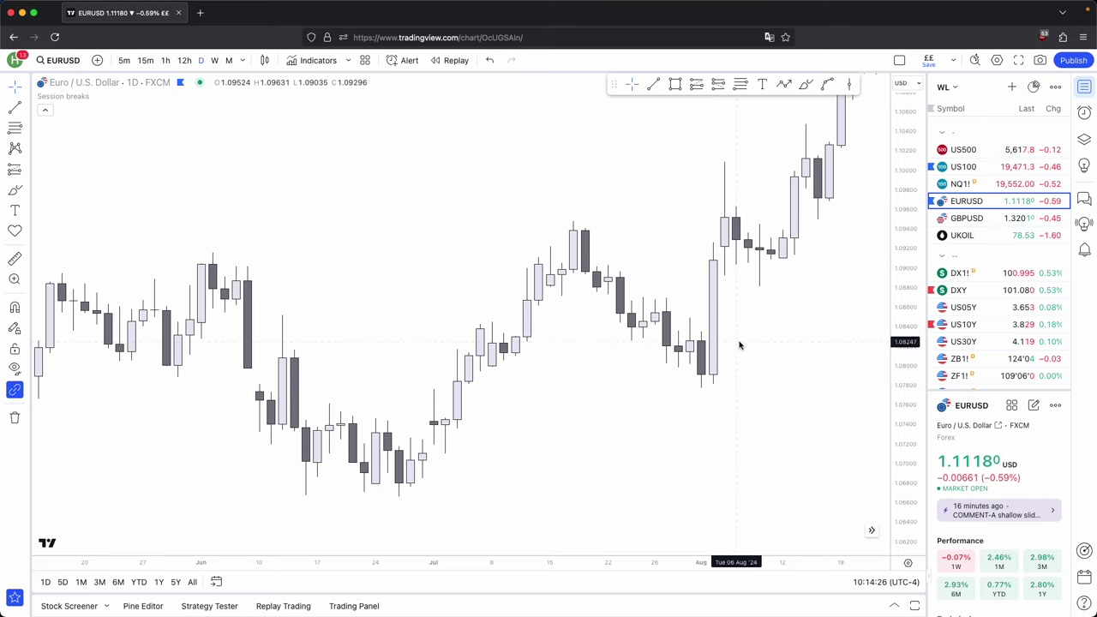
{"action": "scroll", "coordinate": [771, 331], "scroll_direction": "right", "scroll_amount": 5}
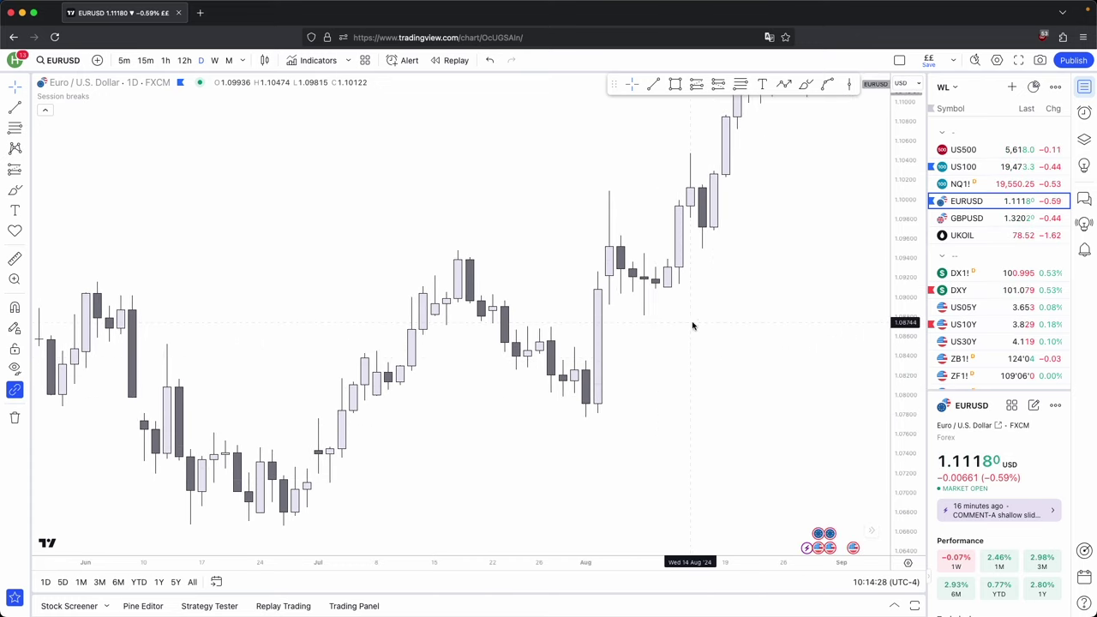
{"action": "scroll", "coordinate": [692, 326], "scroll_direction": "up", "scroll_amount": 1}
{"action": "left_click", "coordinate": [785, 84]}
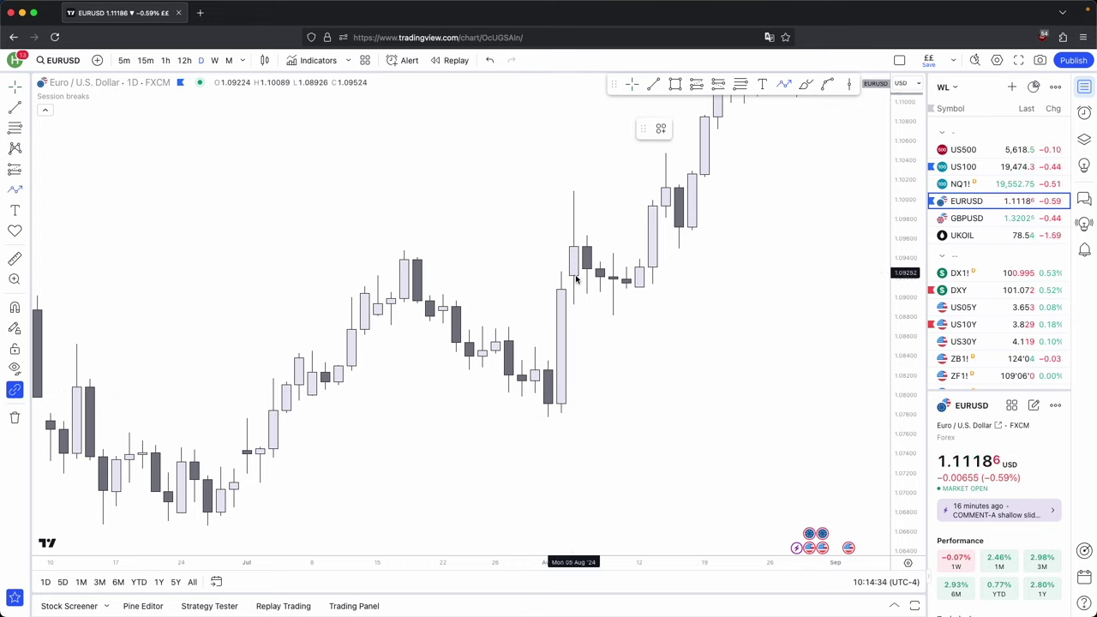
{"action": "key", "text": "alt+t"}
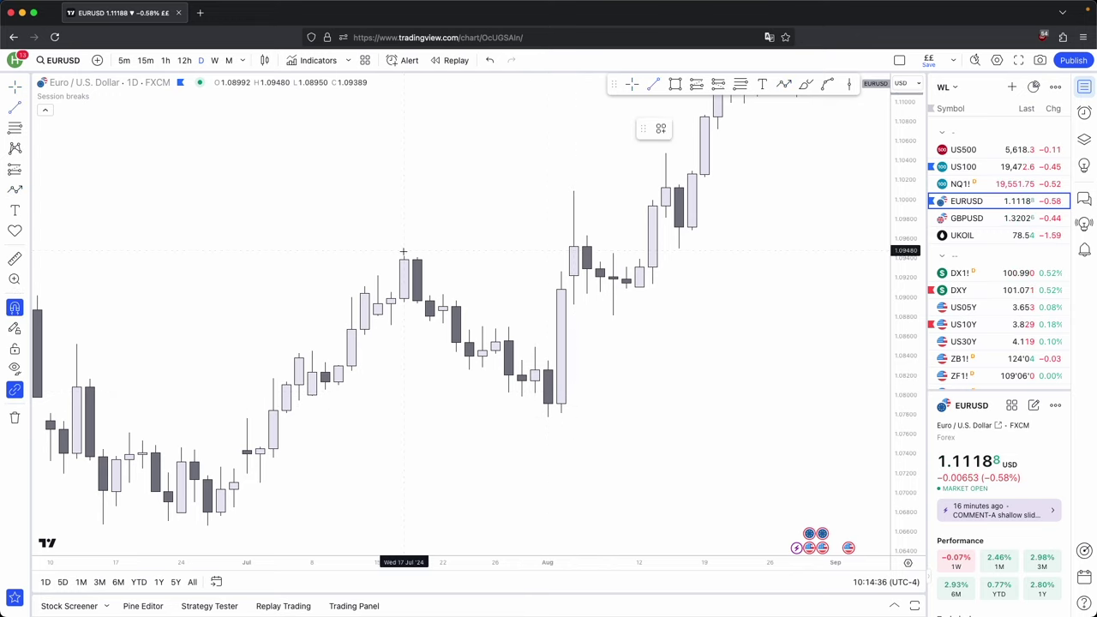
{"action": "left_click", "coordinate": [404, 250]}
{"action": "left_click", "coordinate": [559, 257]}
{"action": "key", "text": "Delete"}
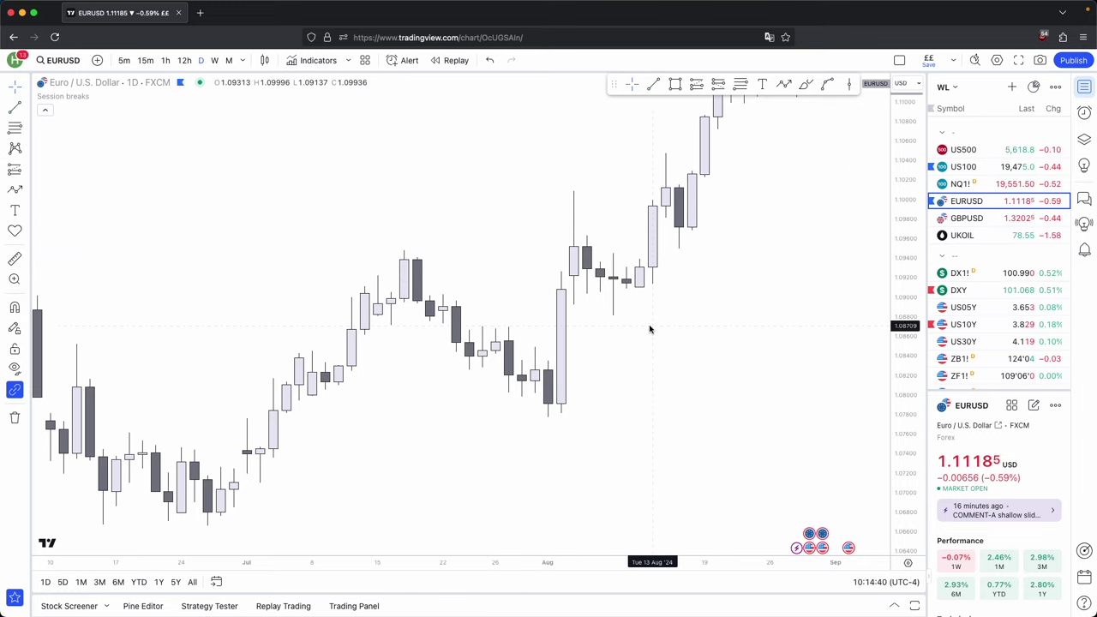
Step: Draw a rectangle zone starting at 1 August, from about 1.0892 down to 1.0836, and extend it to late August
{"action": "left_click", "coordinate": [676, 84]}
{"action": "left_click", "coordinate": [549, 304]}
{"action": "left_click", "coordinate": [575, 360]}
{"action": "left_click_drag", "start_coordinate": [576, 332], "coordinate": [771, 335]}
{"action": "left_click", "coordinate": [805, 401]}
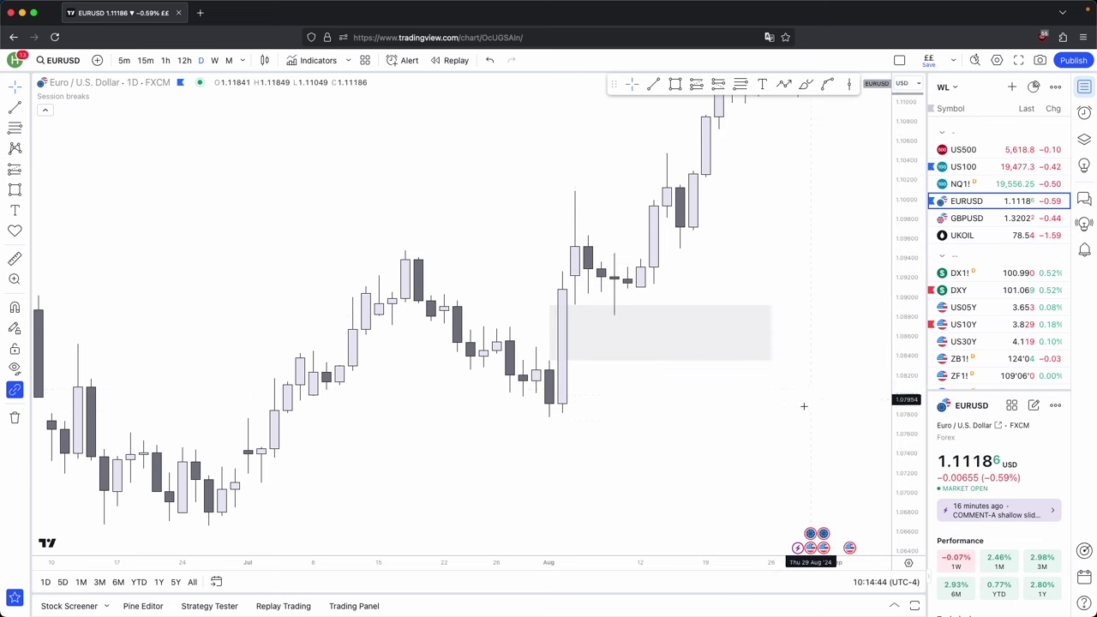
Step: Draw a small curve bending beneath the low of the 8 August candle inside the shaded zone
{"action": "left_click_drag", "start_coordinate": [806, 402], "coordinate": [770, 426]}
{"action": "scroll", "coordinate": [754, 420], "scroll_direction": "up", "scroll_amount": 1}
{"action": "scroll", "coordinate": [745, 408], "scroll_direction": "up", "scroll_amount": 2}
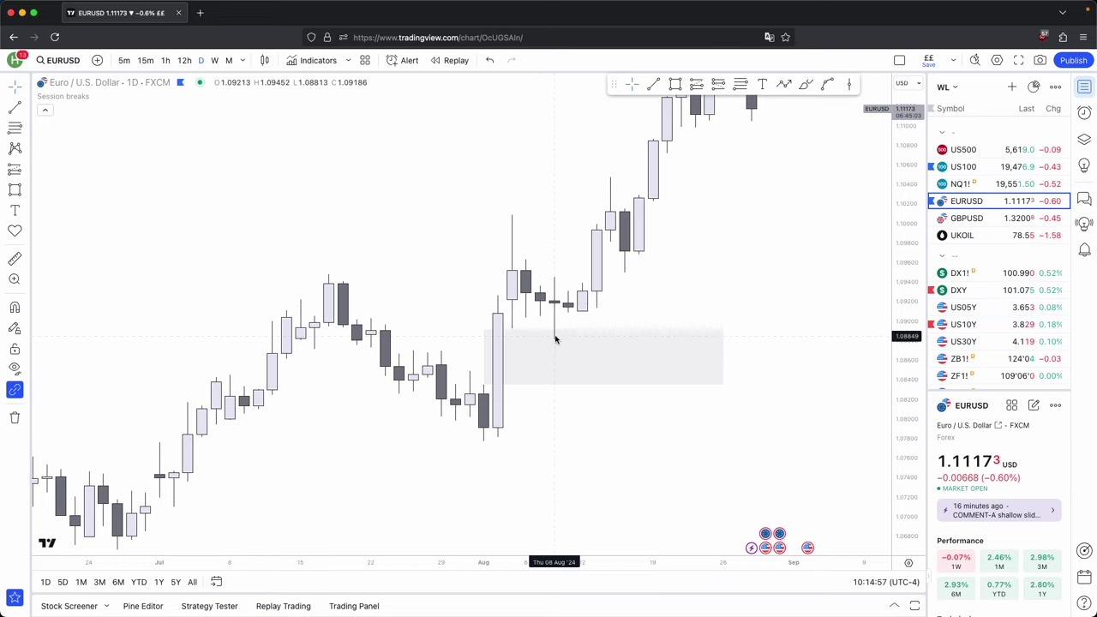
{"action": "left_click", "coordinate": [827, 83]}
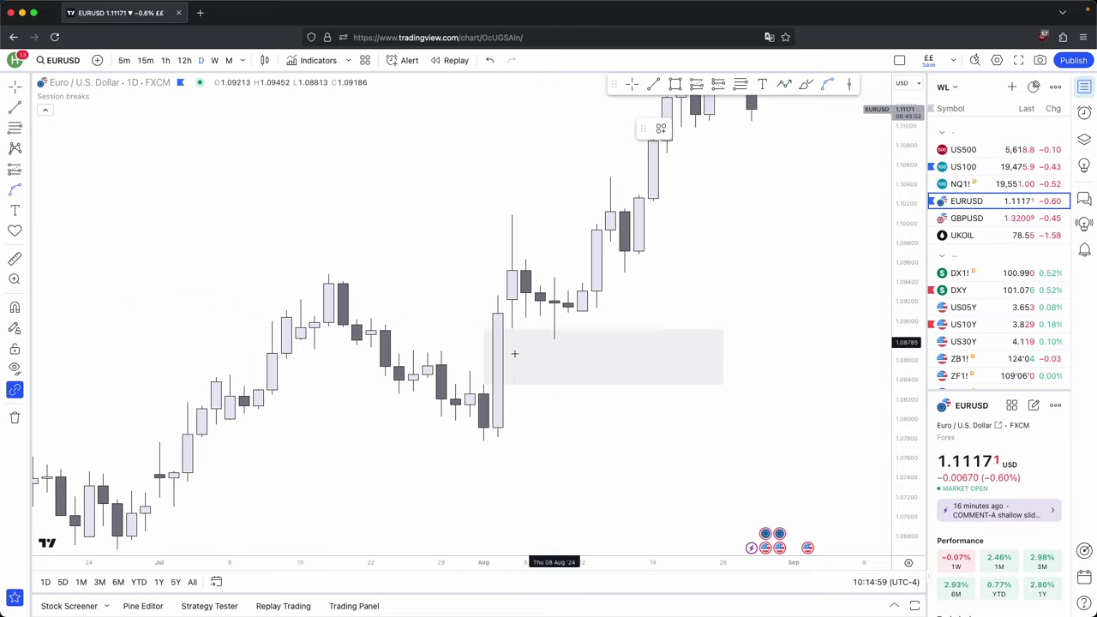
{"action": "left_click", "coordinate": [540, 333]}
{"action": "left_click", "coordinate": [570, 331]}
{"action": "left_click_drag", "start_coordinate": [565, 336], "coordinate": [564, 346]}
{"action": "left_click", "coordinate": [643, 305]}
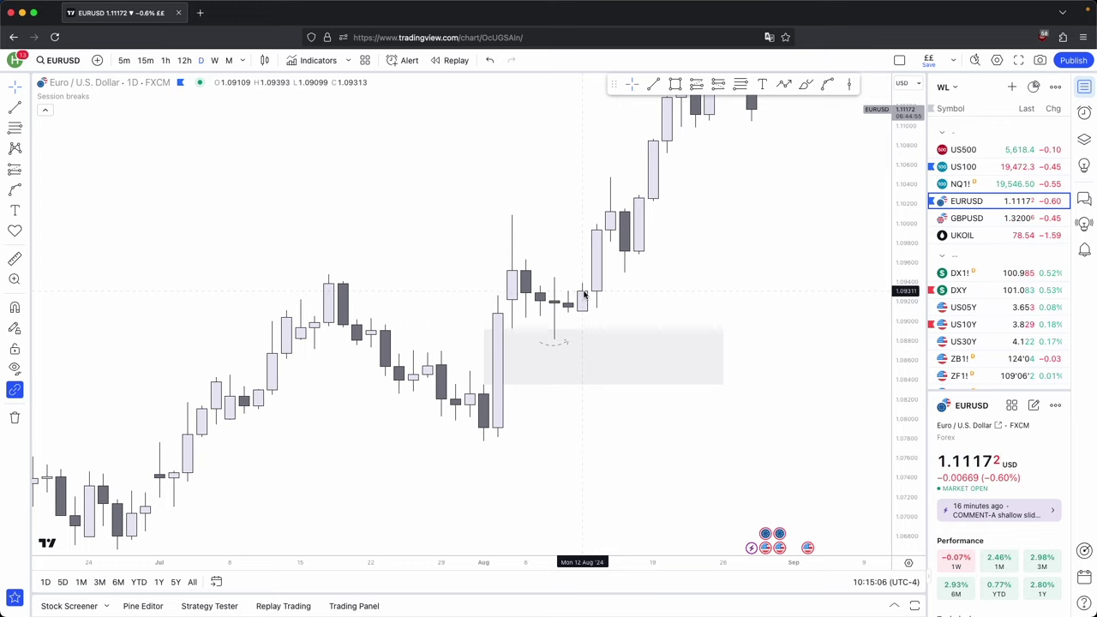
Step: Mark the 12 to 14 August rise with a rectangle from about 1.0910 to 1.1045
{"action": "left_click", "coordinate": [676, 84]}
{"action": "left_click", "coordinate": [582, 311], "text": "super"}
{"action": "left_click", "coordinate": [609, 179], "text": "super"}
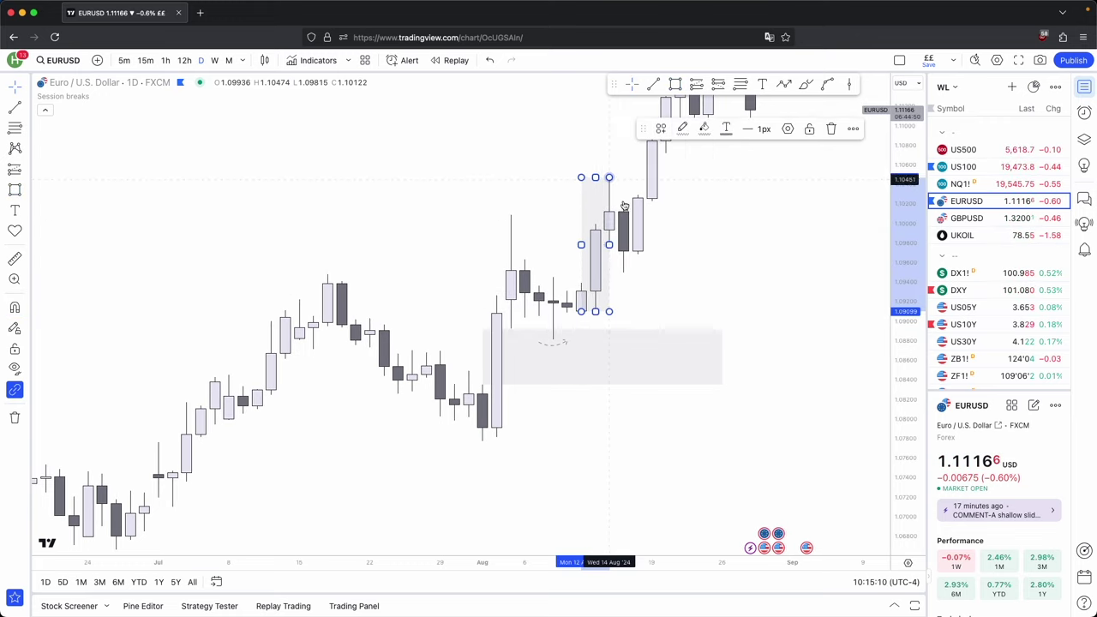
{"action": "left_click", "coordinate": [671, 266]}
Step: Draw a horizontal trend line from the 5 August high at about 1.1009 to the 14 August candle
{"action": "left_click_drag", "start_coordinate": [666, 277], "coordinate": [656, 290]}
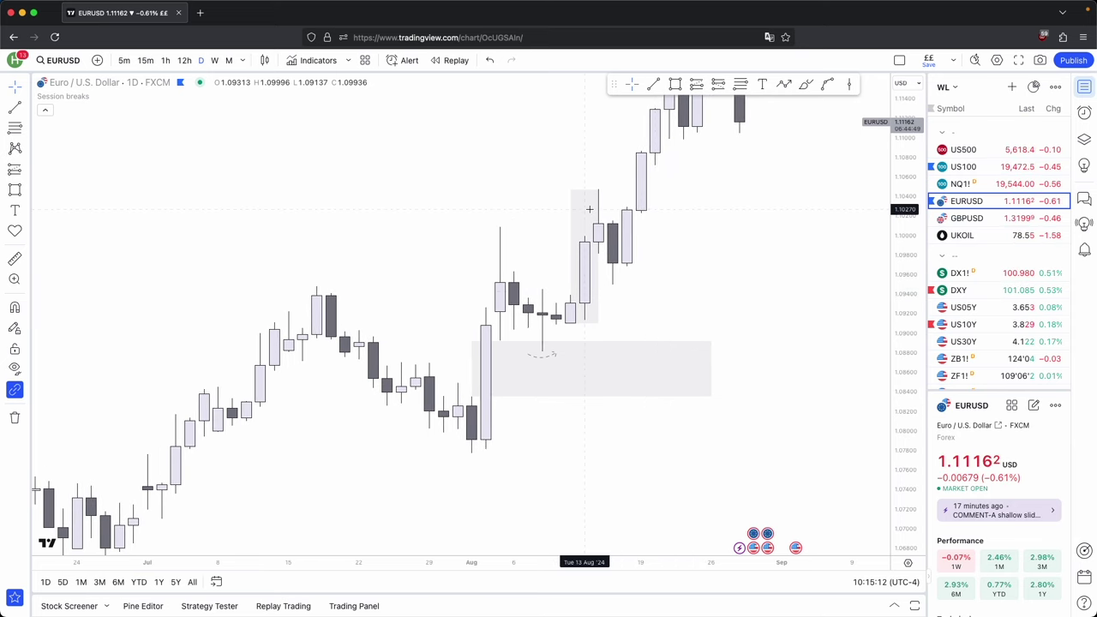
{"action": "left_click", "coordinate": [653, 83]}
{"action": "left_click", "coordinate": [500, 227]}
{"action": "left_click", "coordinate": [588, 228]}
{"action": "left_click", "coordinate": [656, 273]}
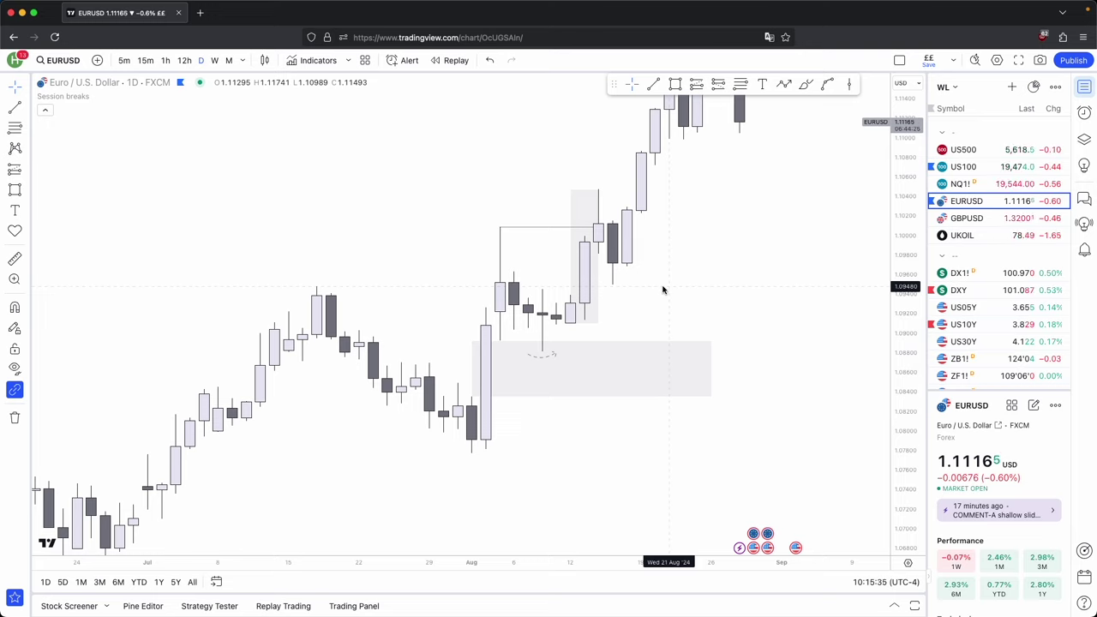
Step: Measure the rise from the 1 August low to the 5 August high, and the 12 to 14 August rise
{"action": "scroll", "coordinate": [662, 290], "scroll_direction": "right", "scroll_amount": 2}
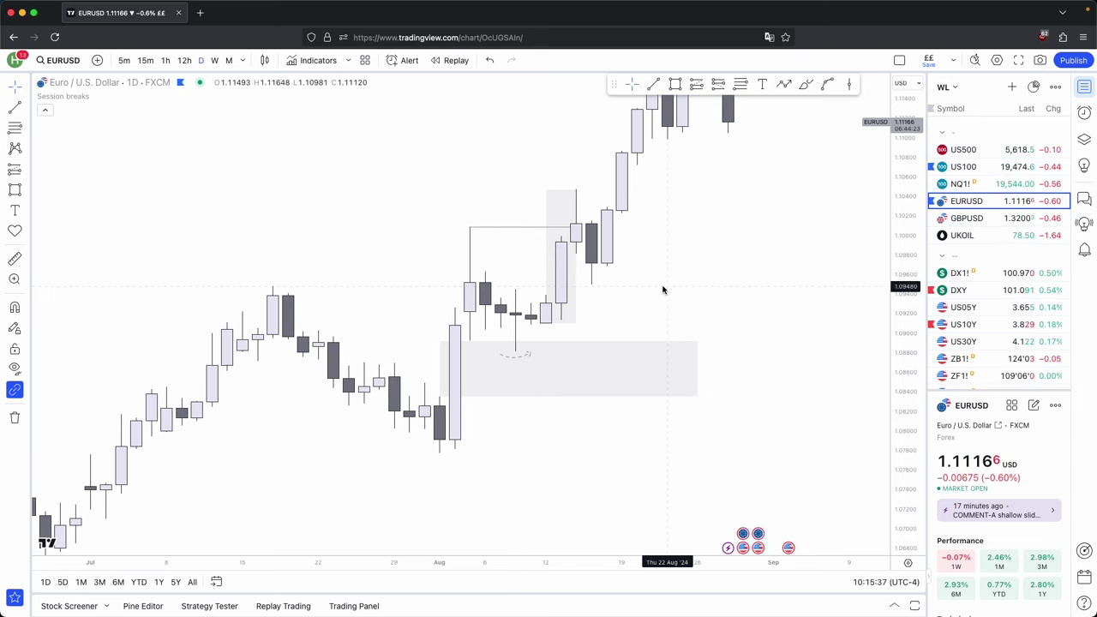
{"action": "scroll", "coordinate": [820, 314], "scroll_direction": "down", "scroll_amount": 3}
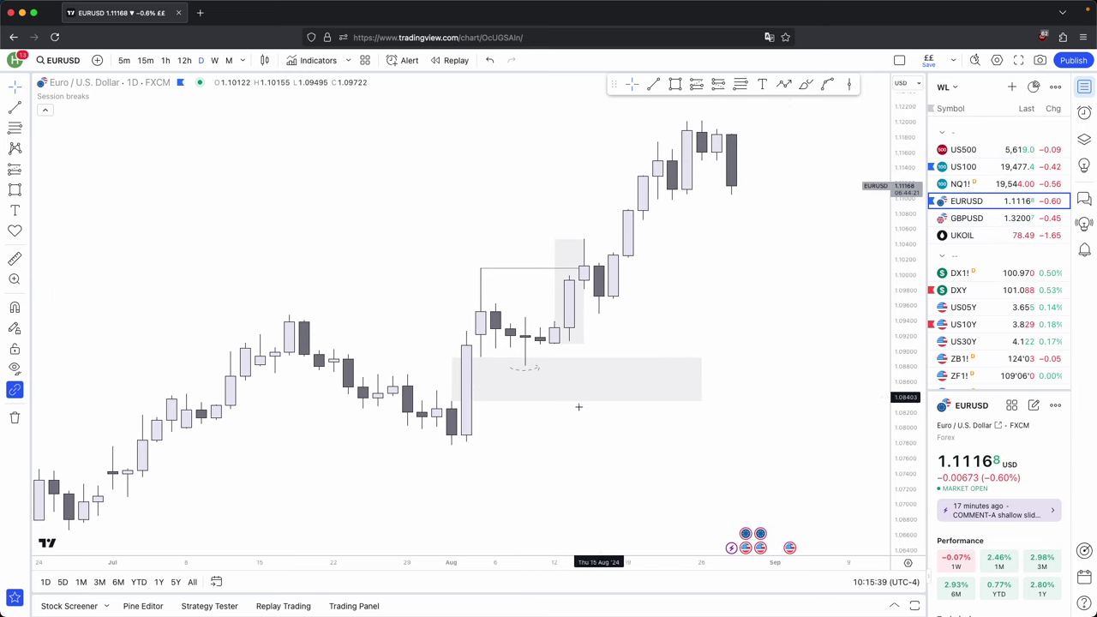
{"action": "left_click_drag", "start_coordinate": [473, 444], "coordinate": [539, 455]}
{"action": "left_click", "coordinate": [533, 448], "text": "shift"}
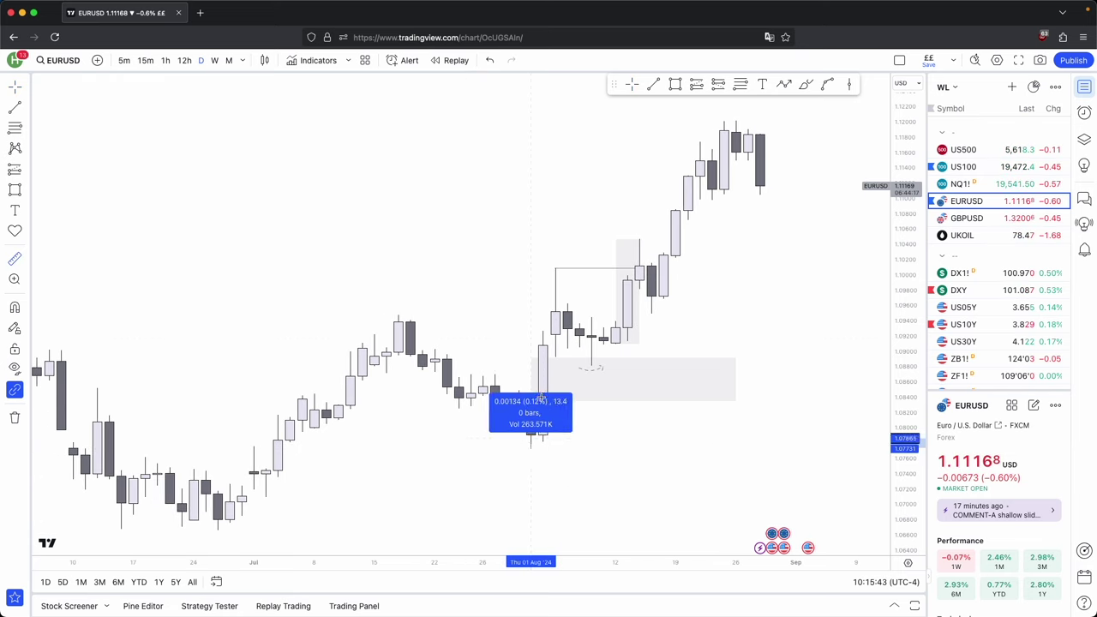
{"action": "left_click", "coordinate": [556, 267]}
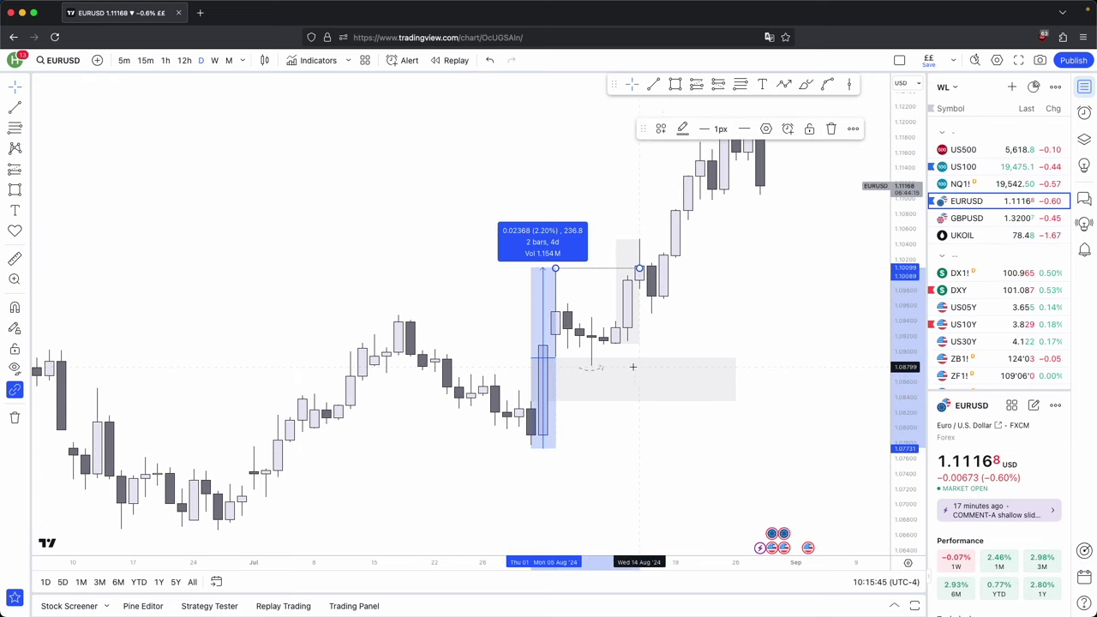
{"action": "left_click", "coordinate": [615, 344], "text": "shift"}
{"action": "left_click", "coordinate": [636, 241]}
Step: Measure the price rise between 16 and 23 August, and clear the measurement
{"action": "left_click_drag", "start_coordinate": [724, 270], "coordinate": [677, 304]}
{"action": "left_click", "coordinate": [613, 349], "text": "shift"}
{"action": "left_click", "coordinate": [673, 156]}
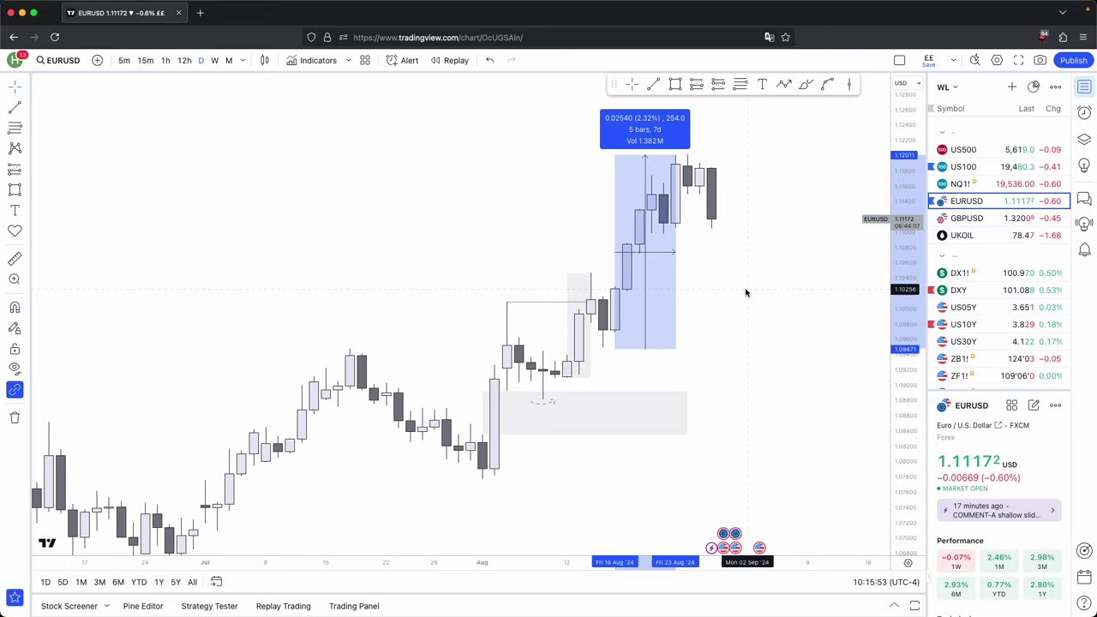
{"action": "left_click", "coordinate": [713, 293]}
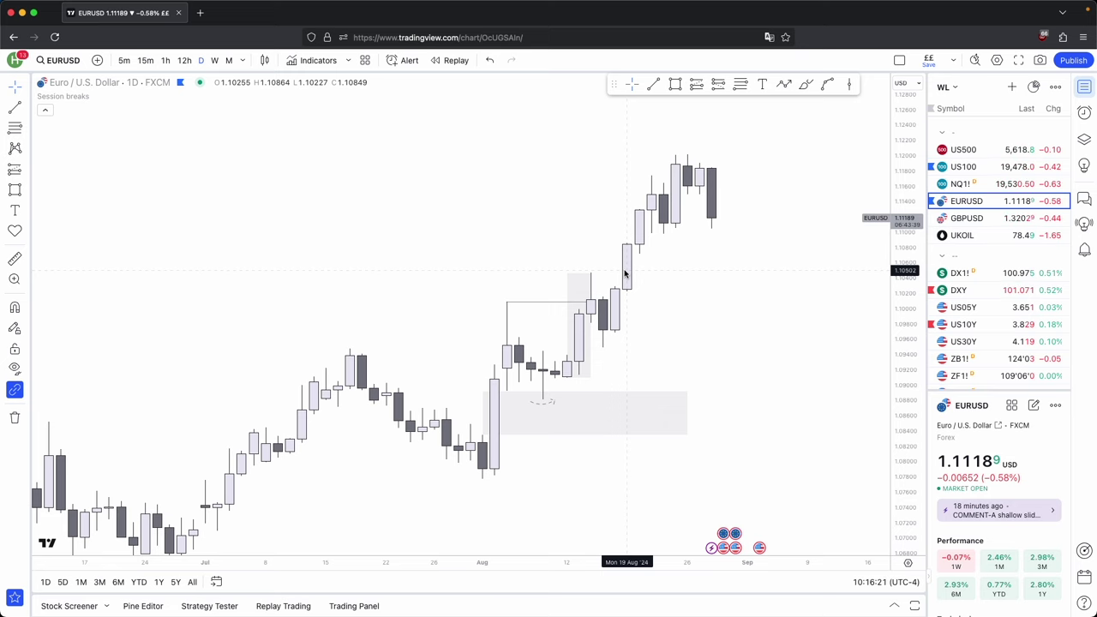
Step: Measure the consolidation range between 13 and 28 June 2024, and clear the measurement
{"action": "scroll", "coordinate": [485, 257], "scroll_direction": "left", "scroll_amount": 10}
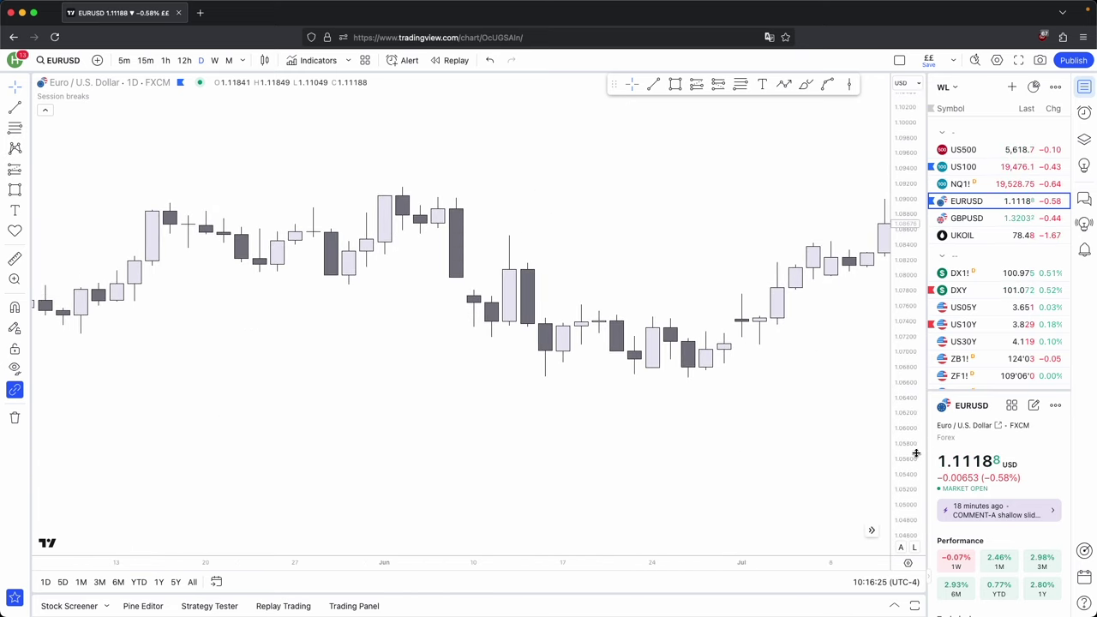
{"action": "left_click_drag", "start_coordinate": [916, 454], "coordinate": [916, 340]}
{"action": "left_click_drag", "start_coordinate": [527, 431], "coordinate": [465, 439]}
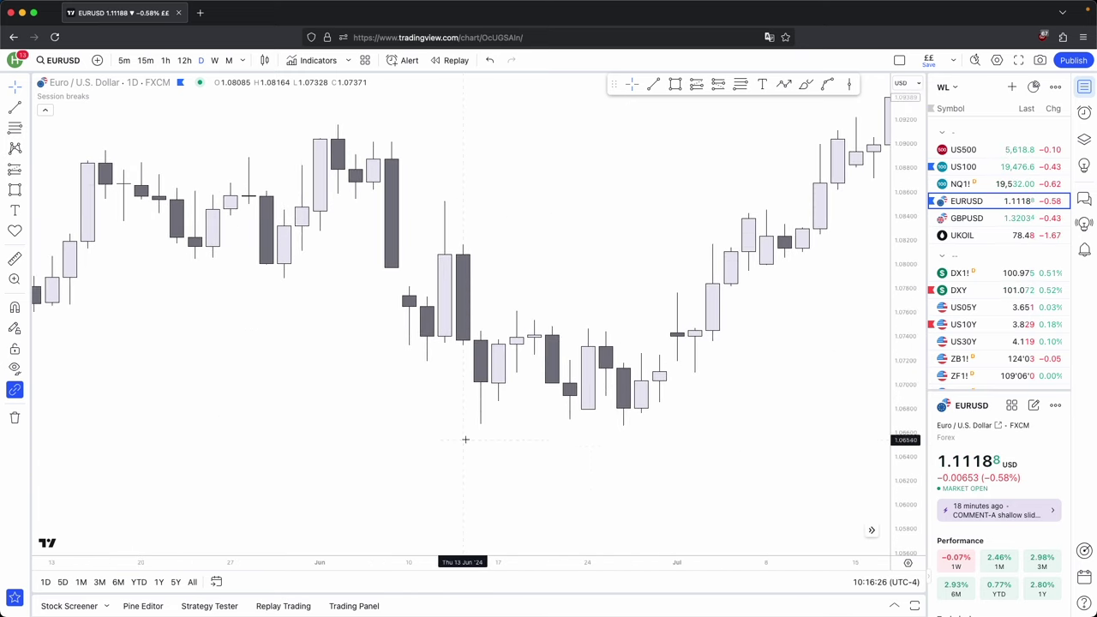
{"action": "left_click", "coordinate": [466, 437], "text": "shift"}
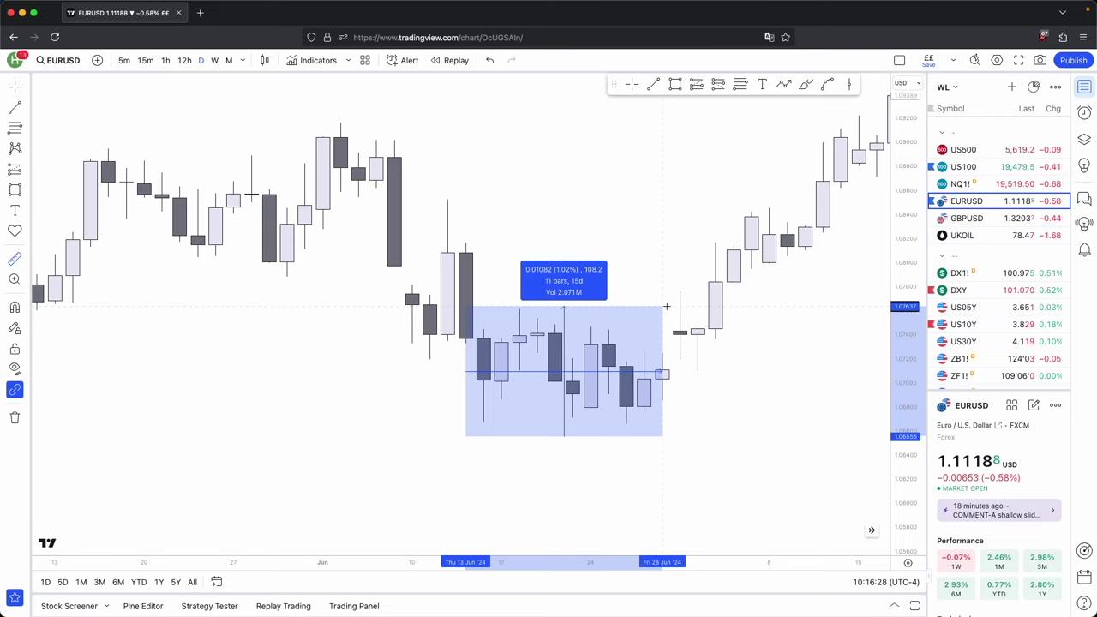
{"action": "left_click", "coordinate": [667, 306]}
{"action": "left_click", "coordinate": [689, 374]}
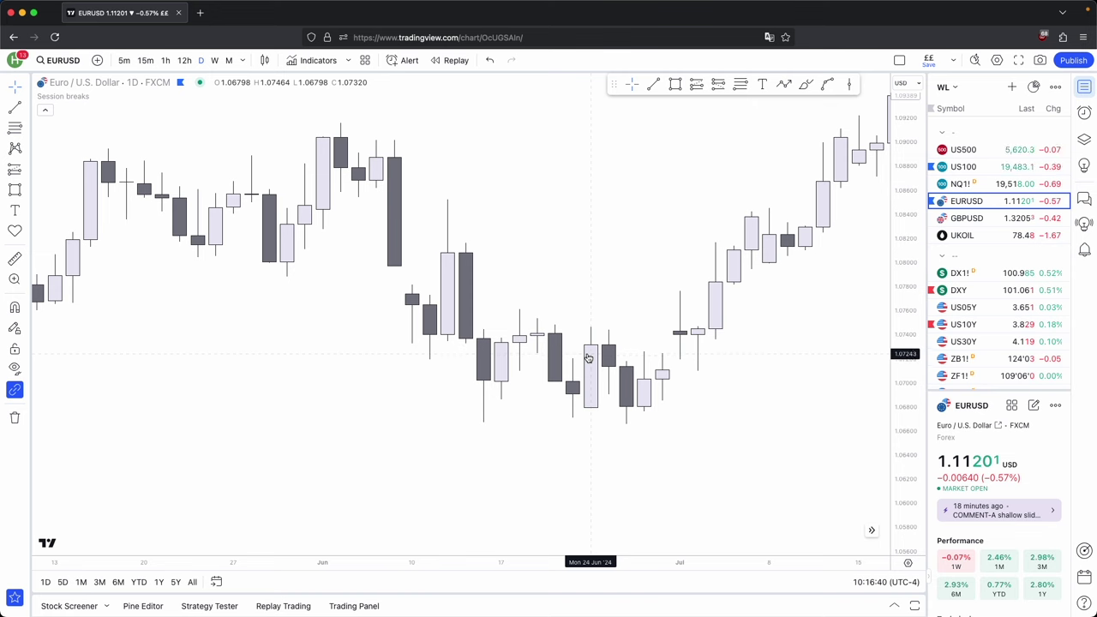
{"action": "left_click_drag", "start_coordinate": [589, 358], "coordinate": [566, 315]}
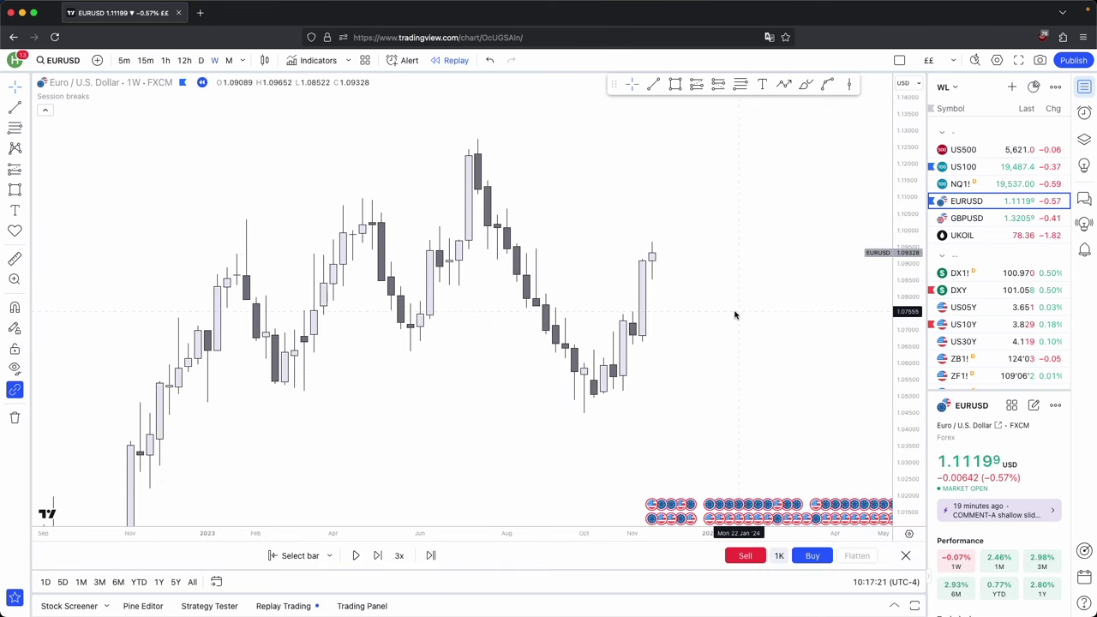
Step: Draw a horizontal trend line on the weekly chart from the 2 January 2023 low at about 1.0482 to February 2024
{"action": "left_click", "coordinate": [658, 84]}
{"action": "key", "text": "super"}
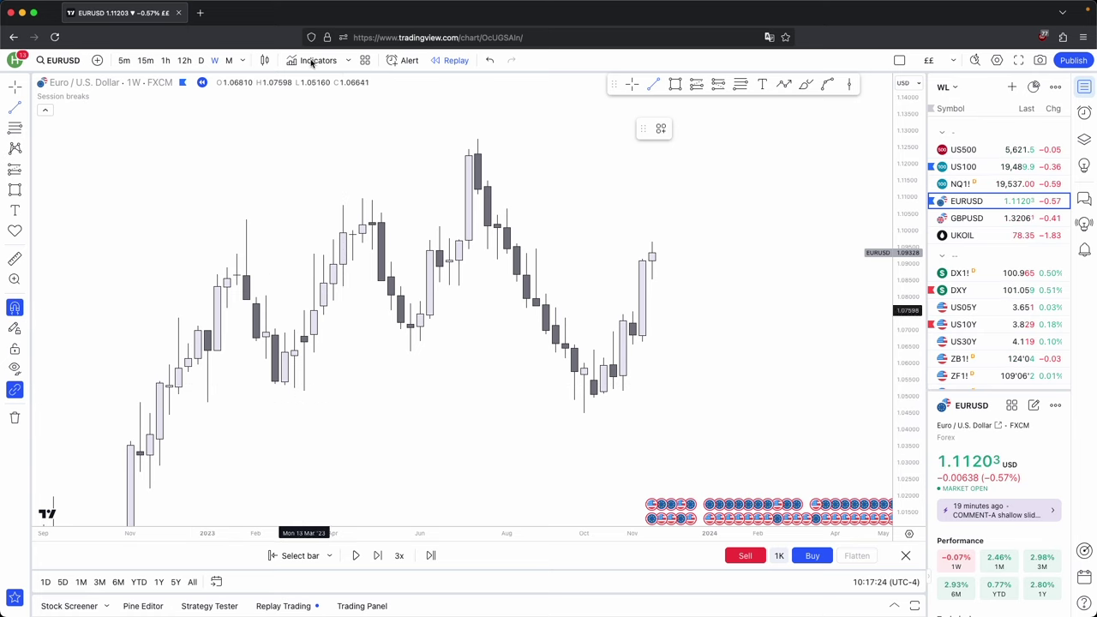
{"action": "left_click", "coordinate": [209, 407], "text": "super"}
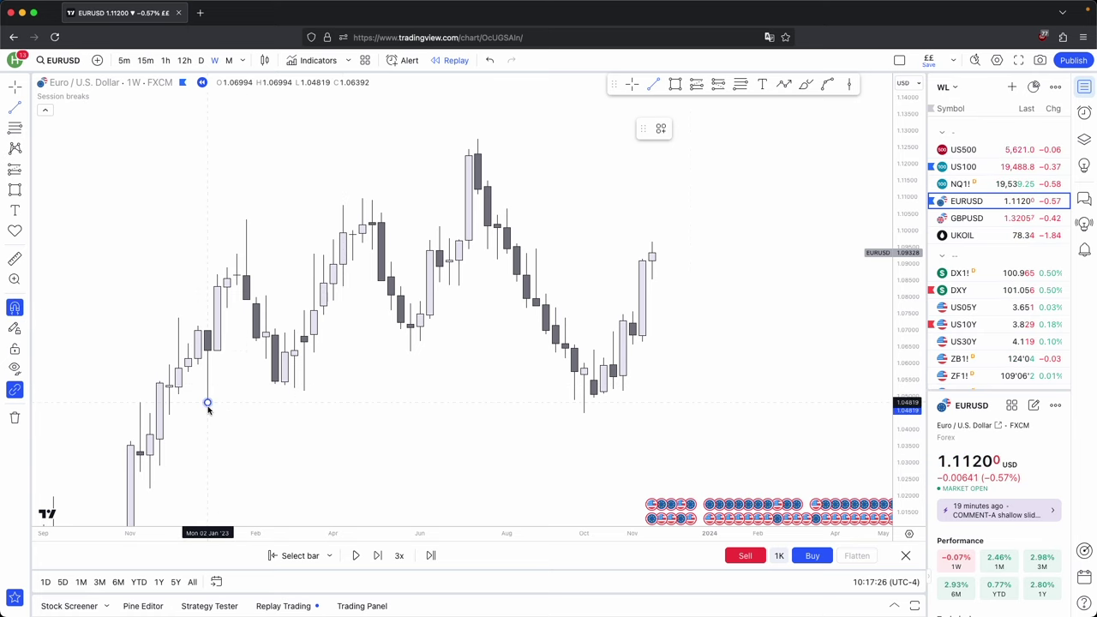
{"action": "left_click", "coordinate": [757, 386], "text": "shift"}
{"action": "left_click_drag", "start_coordinate": [777, 352], "coordinate": [760, 345]}
{"action": "scroll", "coordinate": [757, 346], "scroll_direction": "up", "scroll_amount": 1}
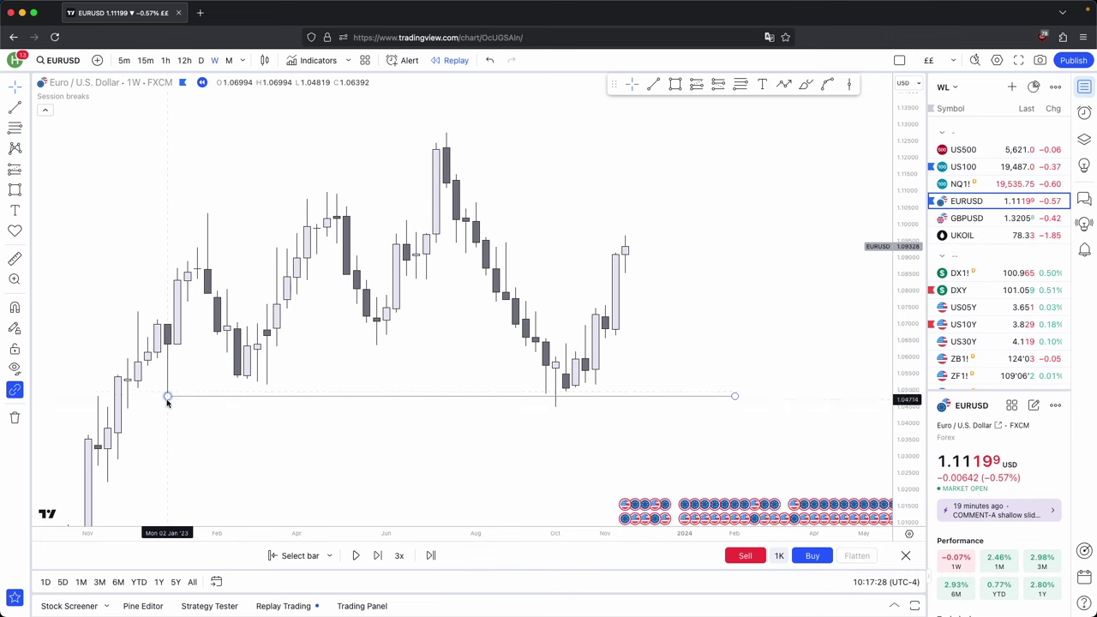
Step: Draw a short horizontal trend line from the 9 October 2023 weekly high at about 1.0640 to the 30 October candle
{"action": "scroll", "coordinate": [437, 390], "scroll_direction": "up", "scroll_amount": 2}
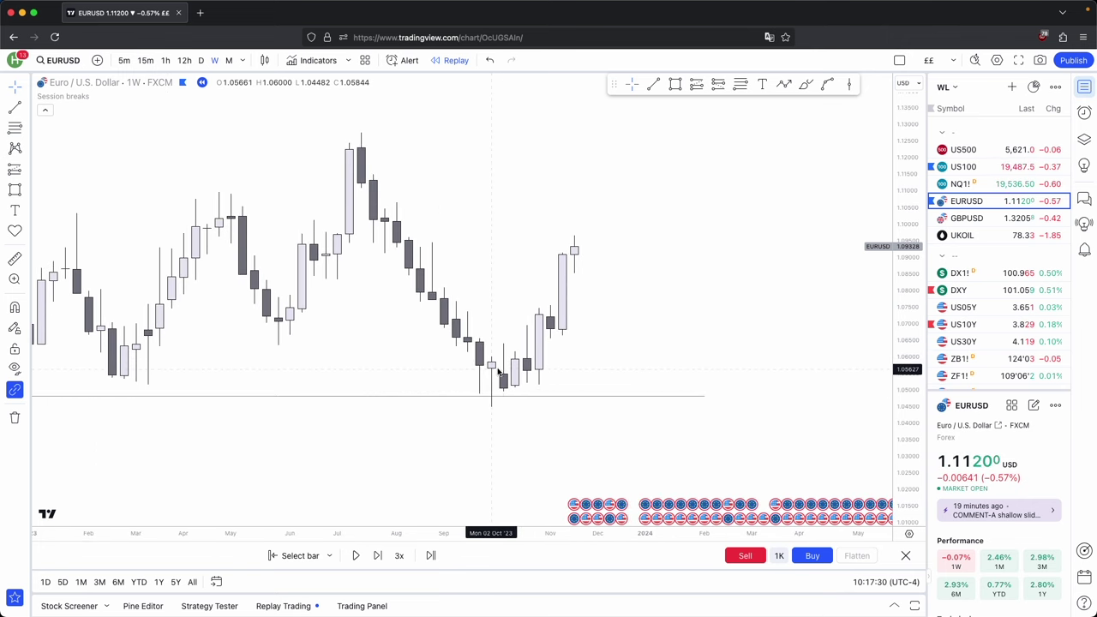
{"action": "left_click", "coordinate": [653, 84]}
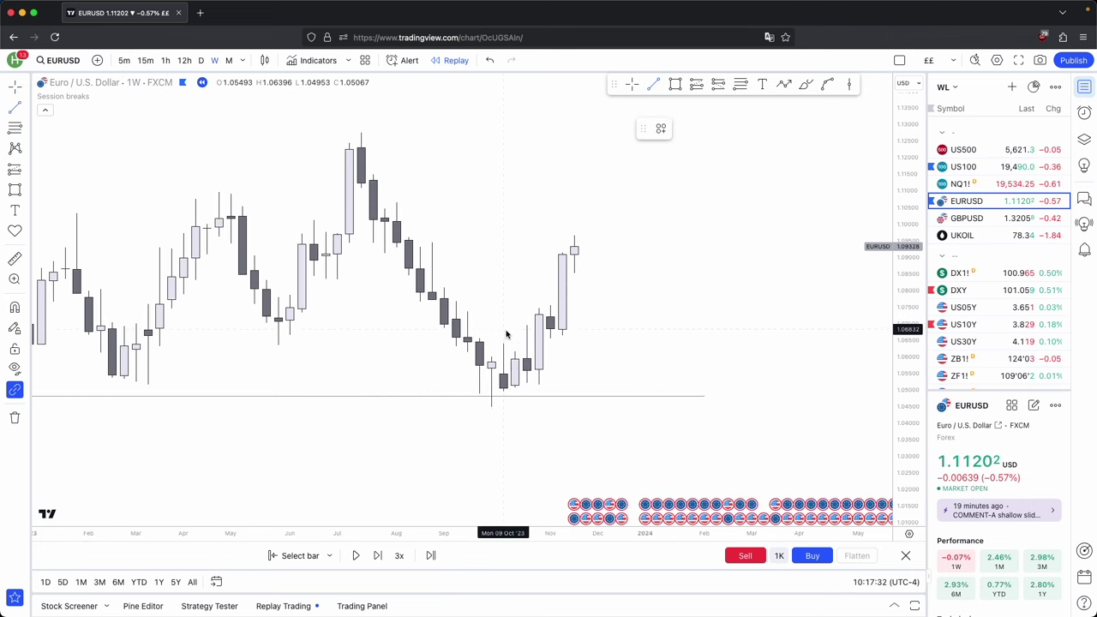
{"action": "left_click", "coordinate": [503, 344]}
{"action": "left_click", "coordinate": [539, 343]}
{"action": "left_click", "coordinate": [644, 338]}
{"action": "left_click_drag", "start_coordinate": [685, 331], "coordinate": [735, 319]}
{"action": "scroll", "coordinate": [739, 321], "scroll_direction": "up", "scroll_amount": 1}
{"action": "left_click_drag", "start_coordinate": [911, 376], "coordinate": [897, 336]}
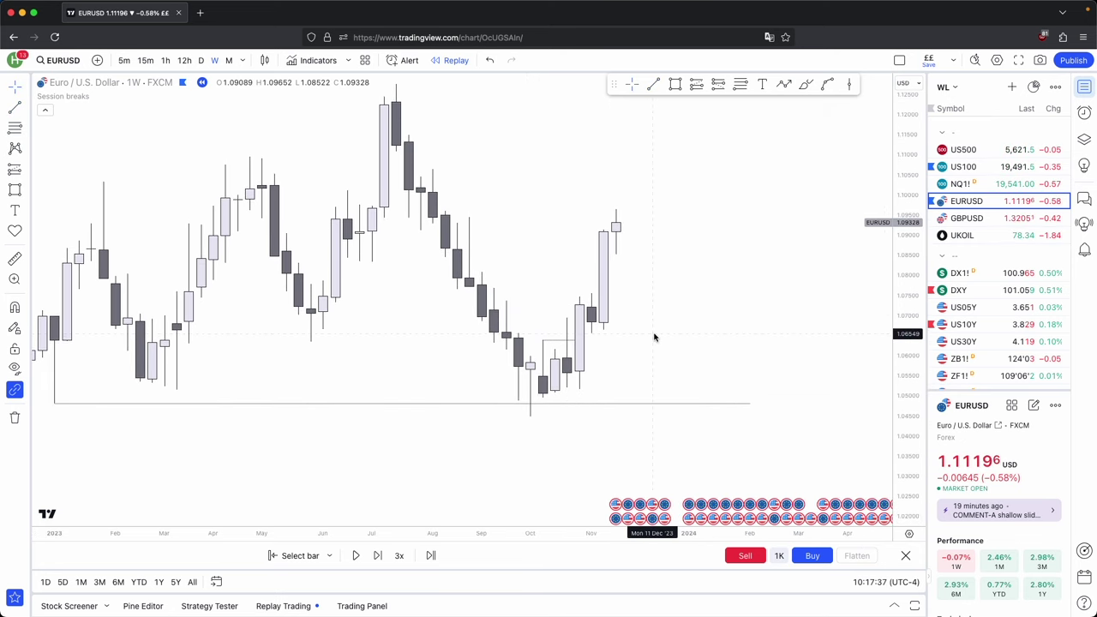
{"action": "left_click_drag", "start_coordinate": [654, 335], "coordinate": [691, 320]}
{"action": "scroll", "coordinate": [690, 321], "scroll_direction": "up", "scroll_amount": 1}
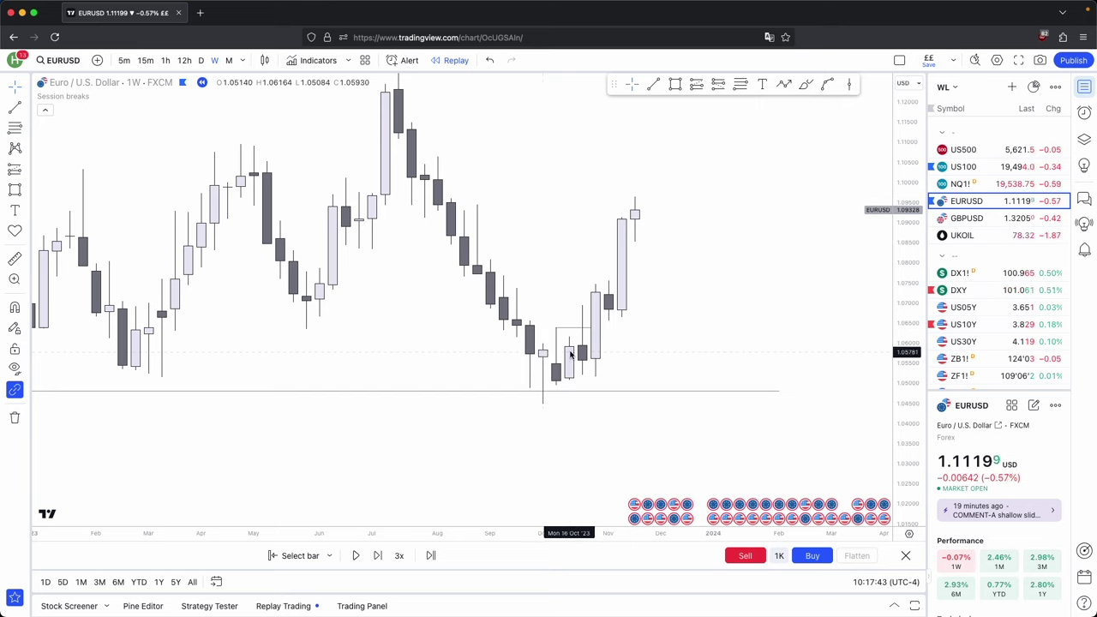
Step: Measure the upward move from the 30 October 2023 weekly low to the 6 November candle, and clear the measurement
{"action": "left_click_drag", "start_coordinate": [793, 152], "coordinate": [745, 159]}
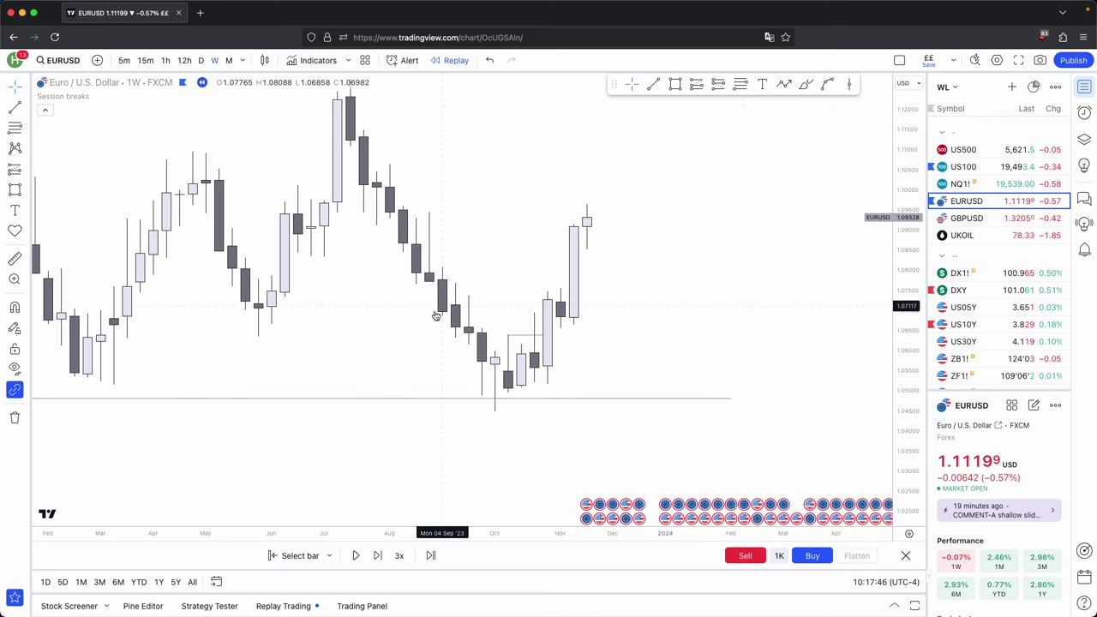
{"action": "left_click", "coordinate": [546, 369], "text": "shift"}
{"action": "left_click", "coordinate": [557, 307]}
{"action": "left_click", "coordinate": [575, 315]}
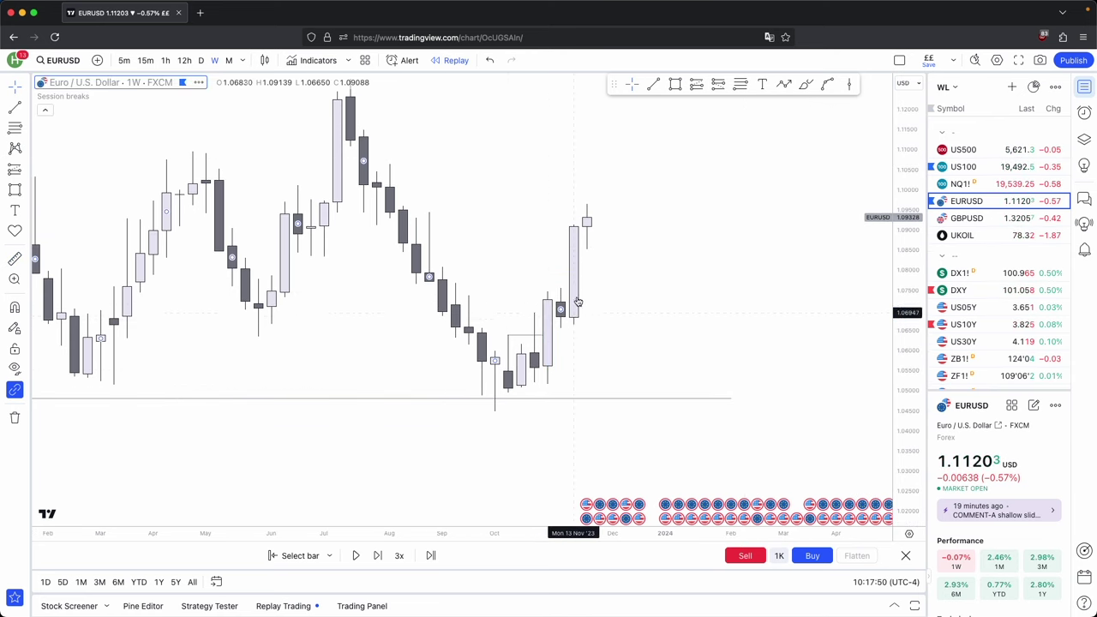
{"action": "left_click", "coordinate": [575, 336]}
Step: Measure the price rise from the 2 October weekly low to the 20 November high, and clear the measurement
{"action": "left_click", "coordinate": [494, 414], "text": "shift"}
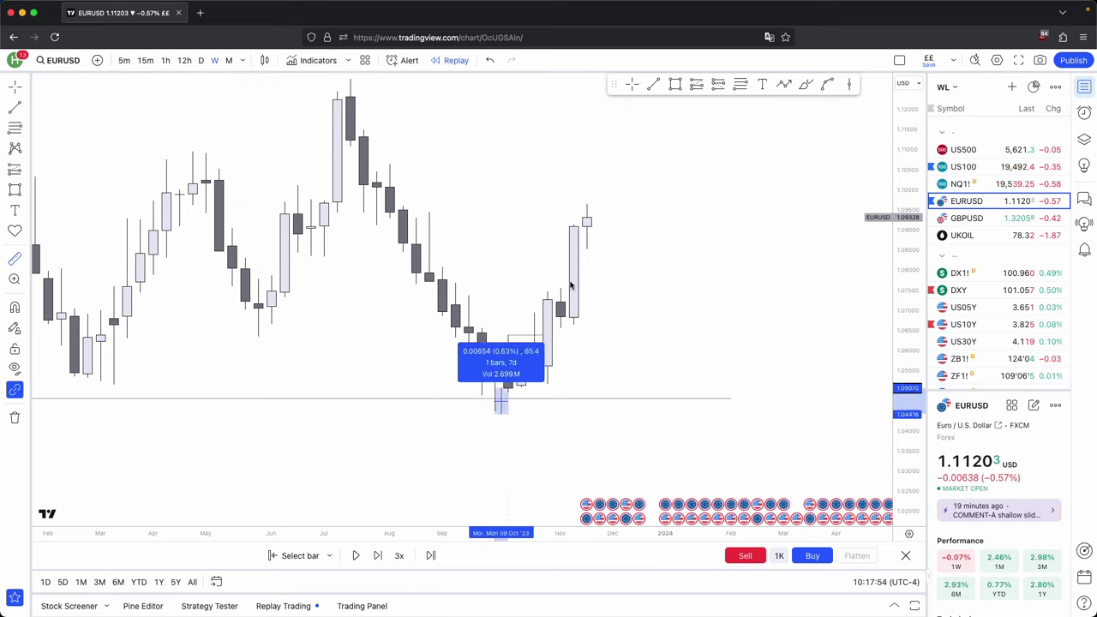
{"action": "left_click", "coordinate": [612, 206]}
{"action": "left_click", "coordinate": [696, 230]}
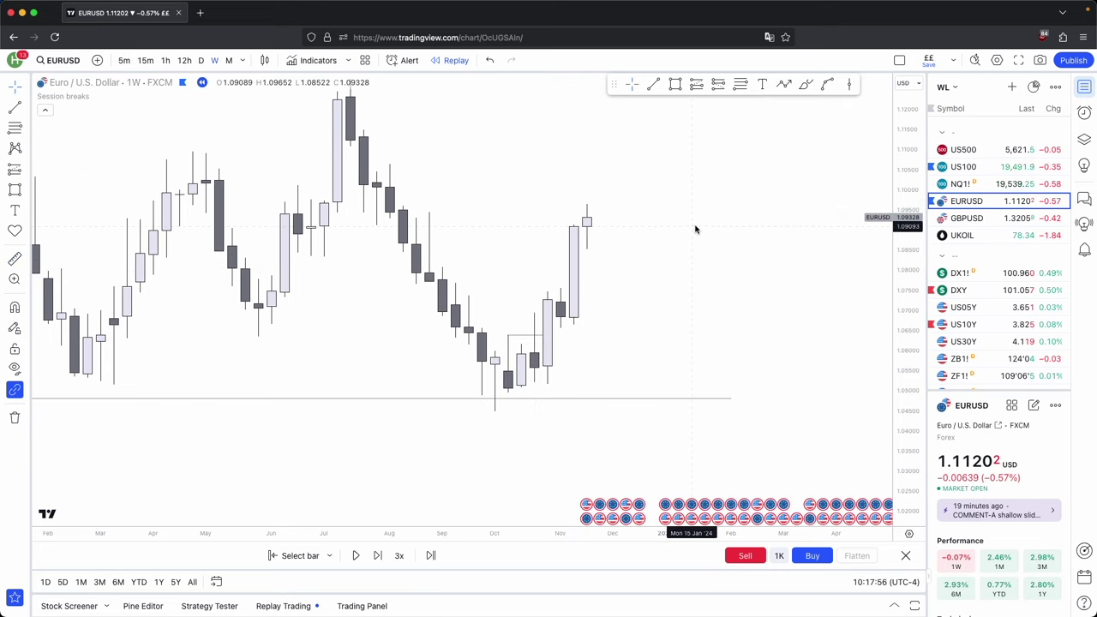
Step: Draw a rectangular zone from 6 November 2023 to late February 2024 between about 1.0755 and 1.0850
{"action": "left_click_drag", "start_coordinate": [691, 225], "coordinate": [693, 230]}
{"action": "left_click", "coordinate": [675, 84]}
{"action": "left_click", "coordinate": [563, 293]}
{"action": "left_click", "coordinate": [589, 254]}
{"action": "left_click_drag", "start_coordinate": [588, 273], "coordinate": [771, 274]}
{"action": "left_click", "coordinate": [748, 223]}
{"action": "left_click_drag", "start_coordinate": [748, 223], "coordinate": [723, 251]}
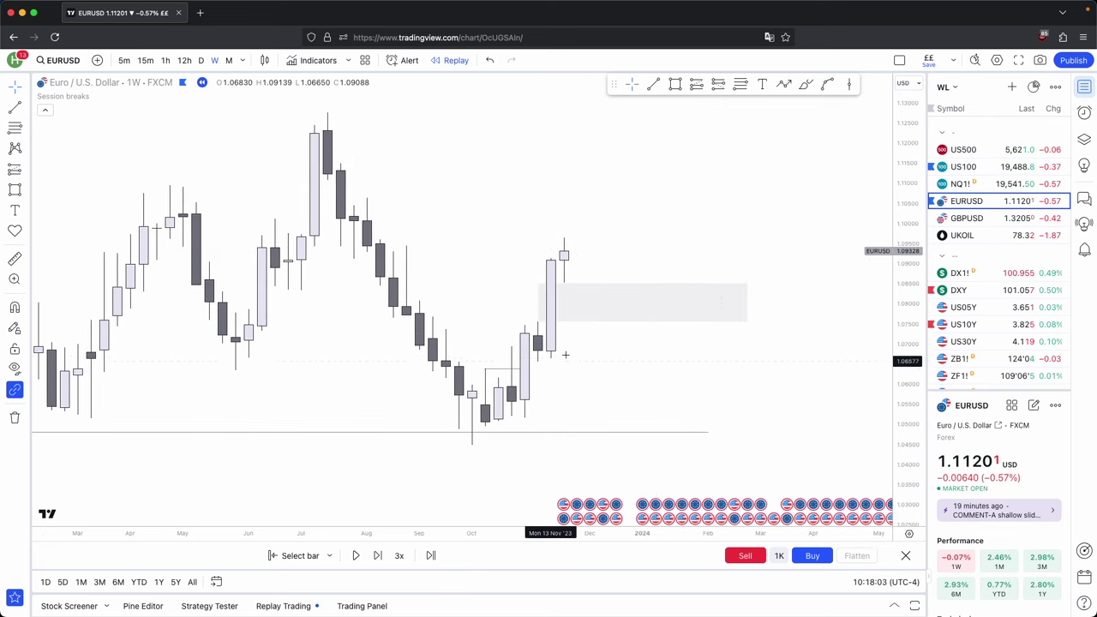
Step: Draw a second rectangular zone from 6 November 2023 to late February 2024 between about 1.0658 and 1.0721
{"action": "left_click", "coordinate": [675, 84]}
{"action": "left_click", "coordinate": [537, 335]}
{"action": "left_click", "coordinate": [537, 361]}
{"action": "left_click_drag", "start_coordinate": [538, 349], "coordinate": [746, 347]}
Step: Draw a projection path from about 1.0950 on 27 November down into the upper zone near 1.0787, and up to about 1.1120
{"action": "left_click", "coordinate": [783, 84]}
{"action": "left_click", "coordinate": [577, 245]}
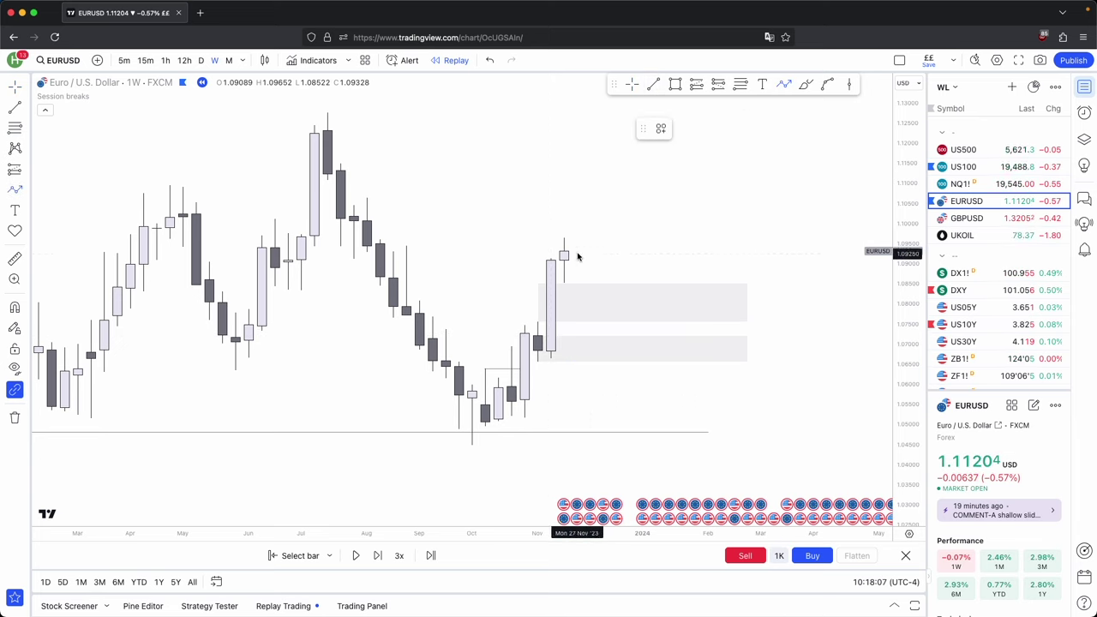
{"action": "left_click", "coordinate": [616, 308]}
{"action": "left_click", "coordinate": [656, 175]}
{"action": "left_click", "coordinate": [660, 175]}
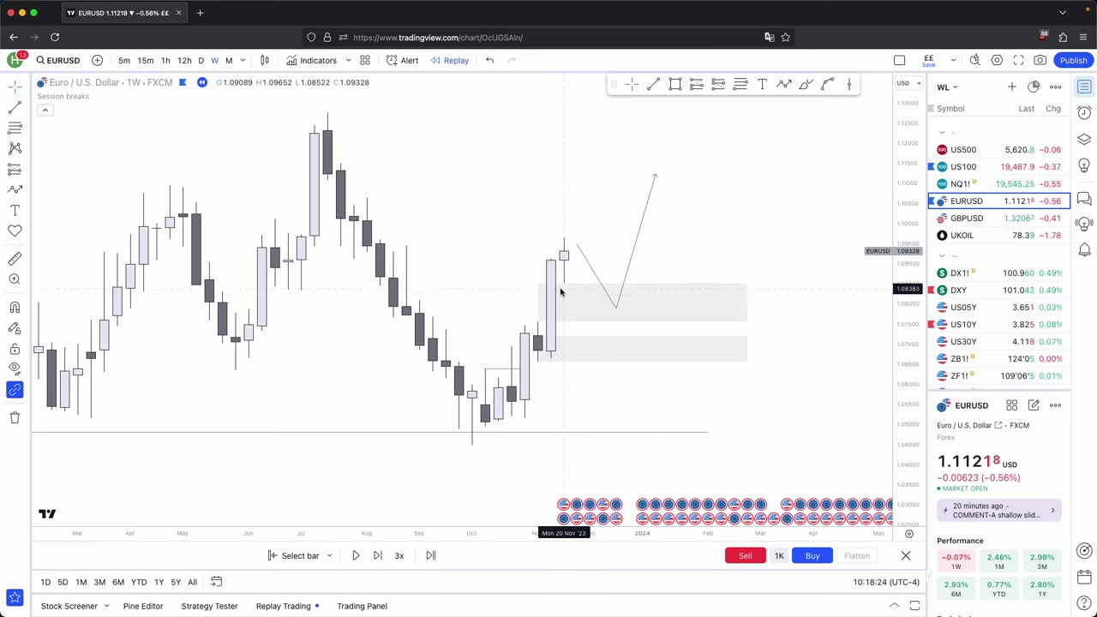
Step: Measure the rise from the 30 October candle's low to the highs around 6 November, and clear the measurement
{"action": "left_click", "coordinate": [551, 368], "text": "shift"}
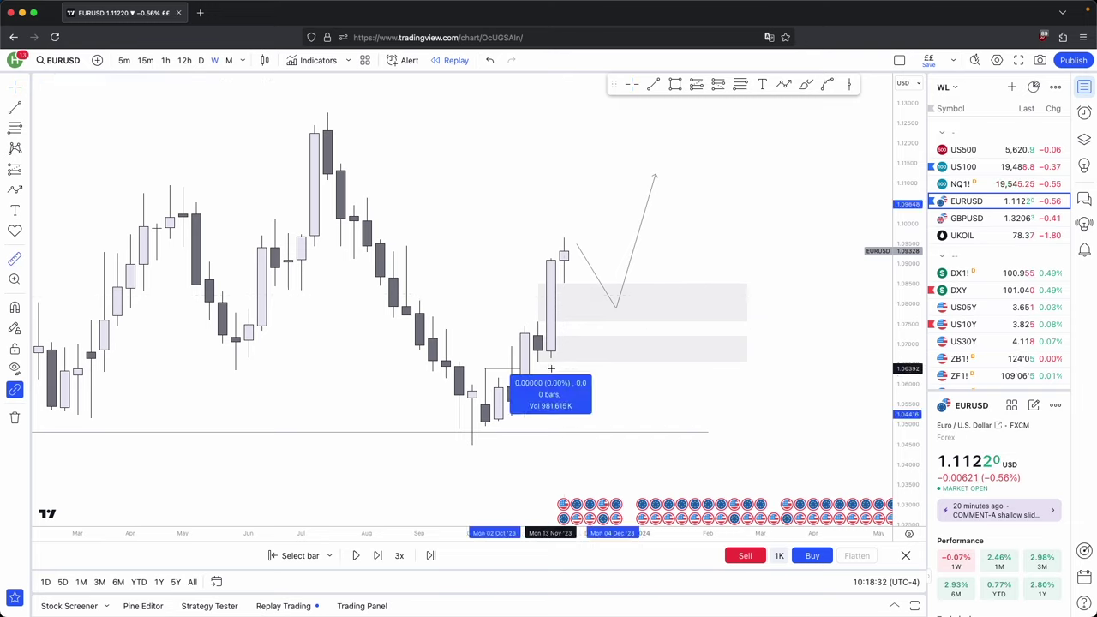
{"action": "left_click", "coordinate": [524, 417], "text": "shift"}
{"action": "left_click", "coordinate": [538, 323]}
{"action": "left_click", "coordinate": [589, 370]}
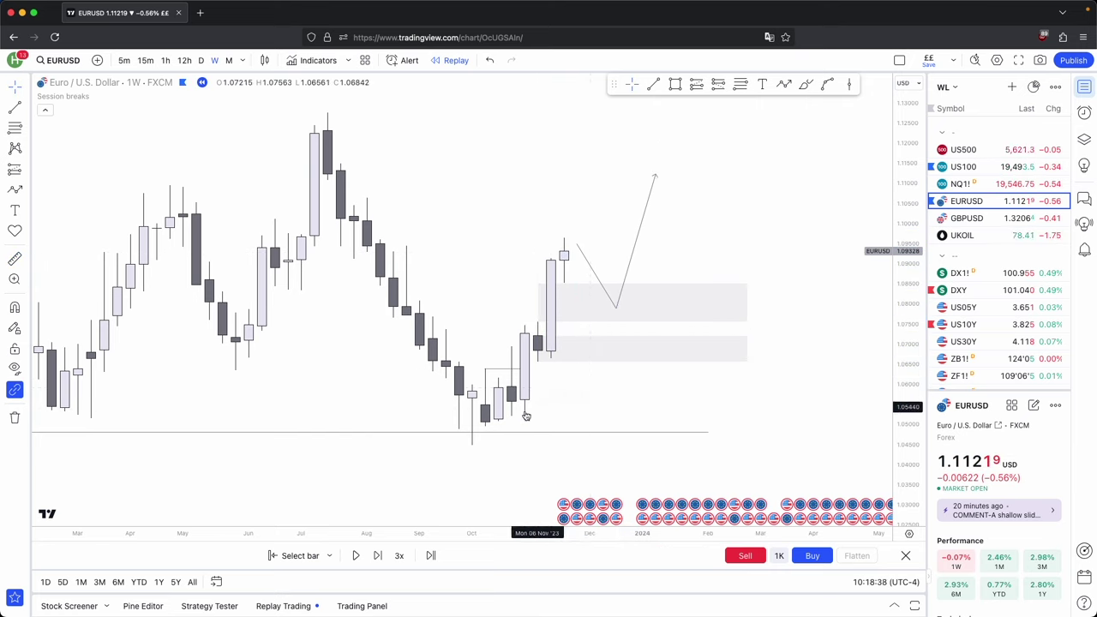
Step: Measure the price rise from the 16 October weekly low to the 20 November high, and clear the measurement
{"action": "left_click_drag", "start_coordinate": [498, 420], "coordinate": [572, 227]}
{"action": "left_click", "coordinate": [564, 237]}
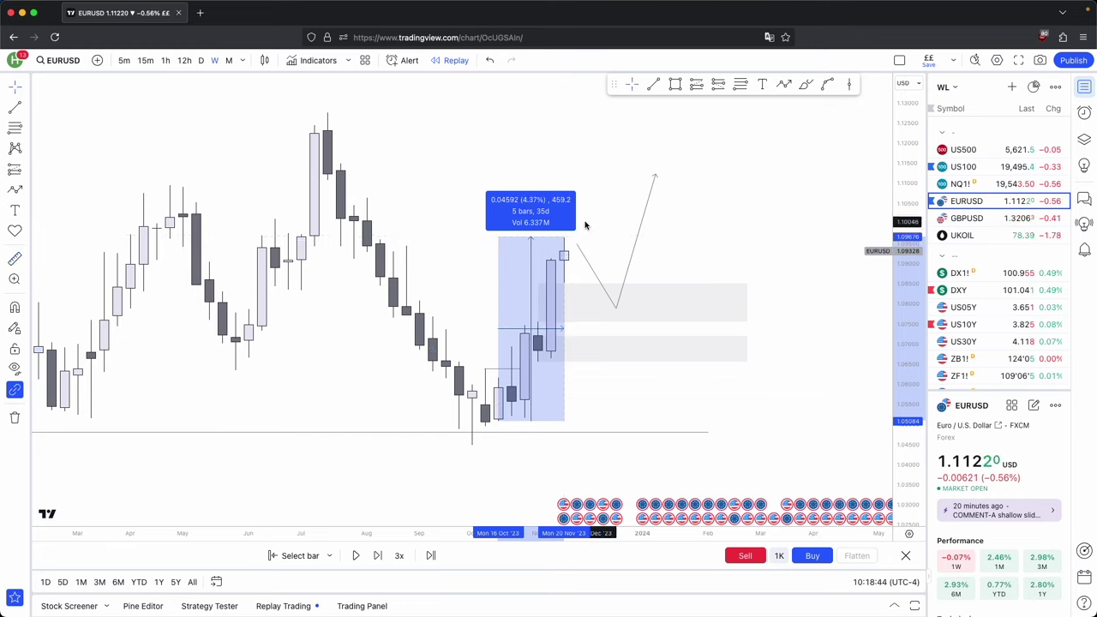
{"action": "left_click", "coordinate": [520, 254]}
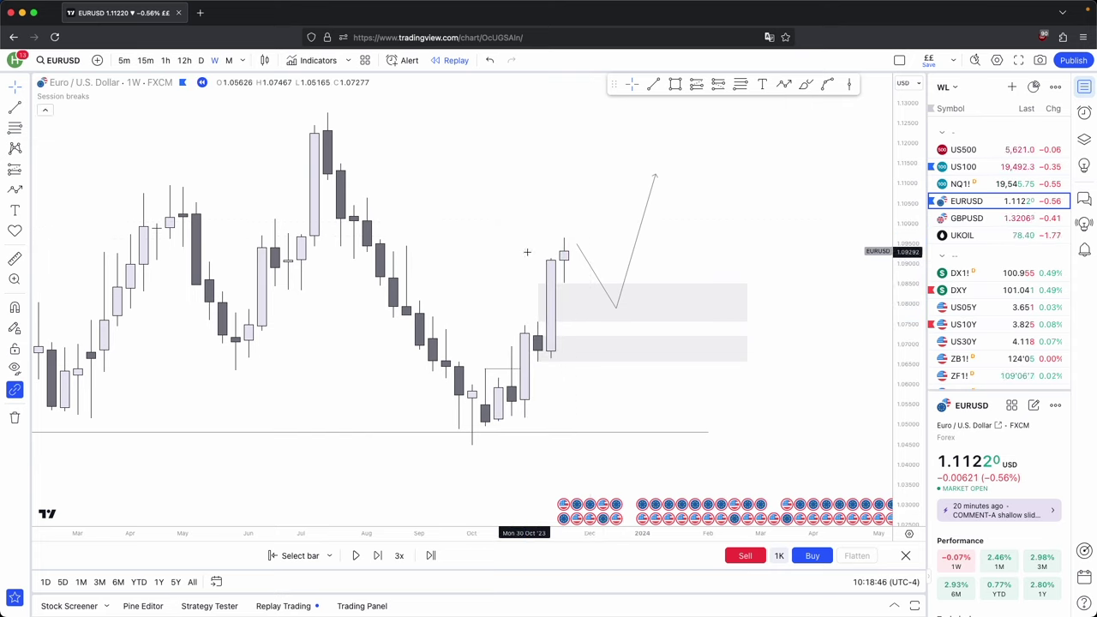
Step: Draw a horizontal trend line from the 28 August 2023 weekly high at about 1.0945 to 4 December
{"action": "left_click", "coordinate": [653, 83]}
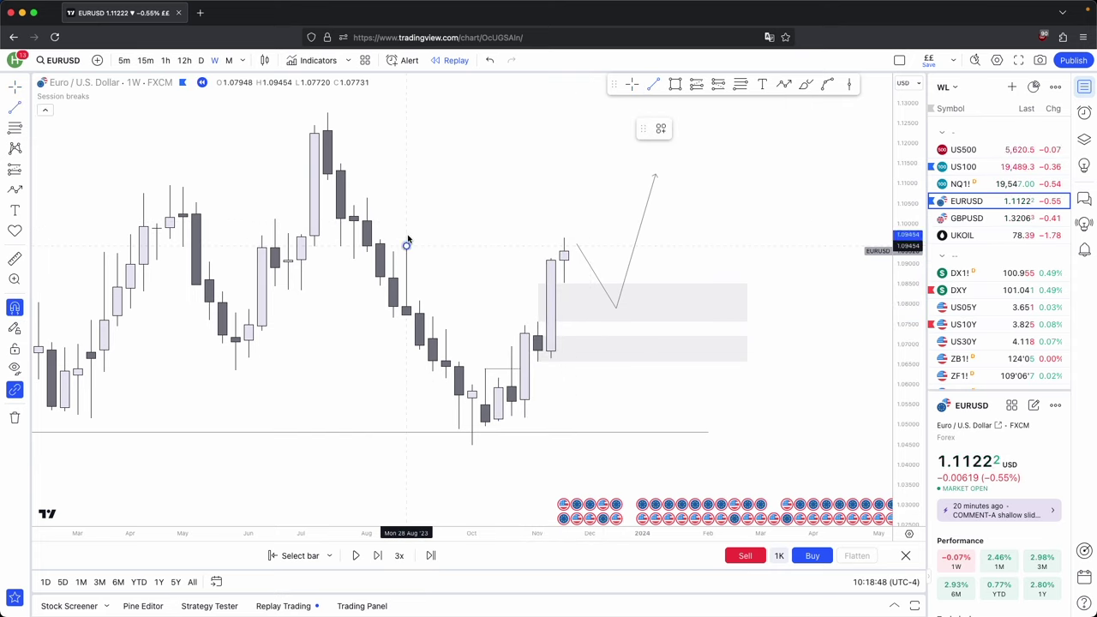
{"action": "left_click_drag", "start_coordinate": [408, 241], "coordinate": [590, 246]}
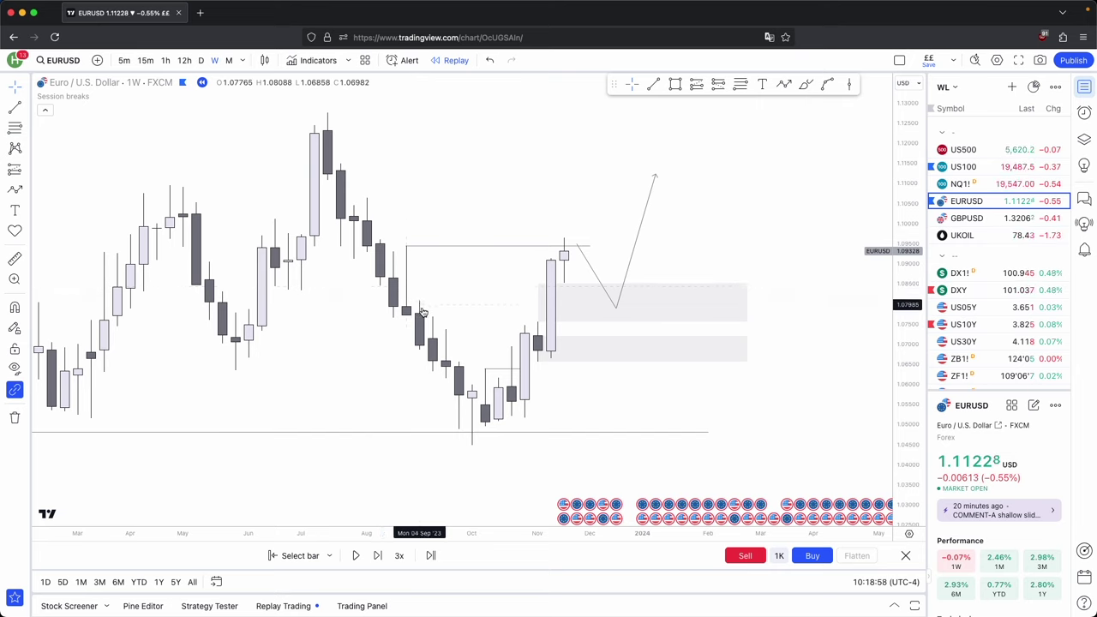
Step: Delete the short horizontal trend line at the 7 August weekly high
{"action": "scroll", "coordinate": [472, 181], "scroll_direction": "left", "scroll_amount": 5}
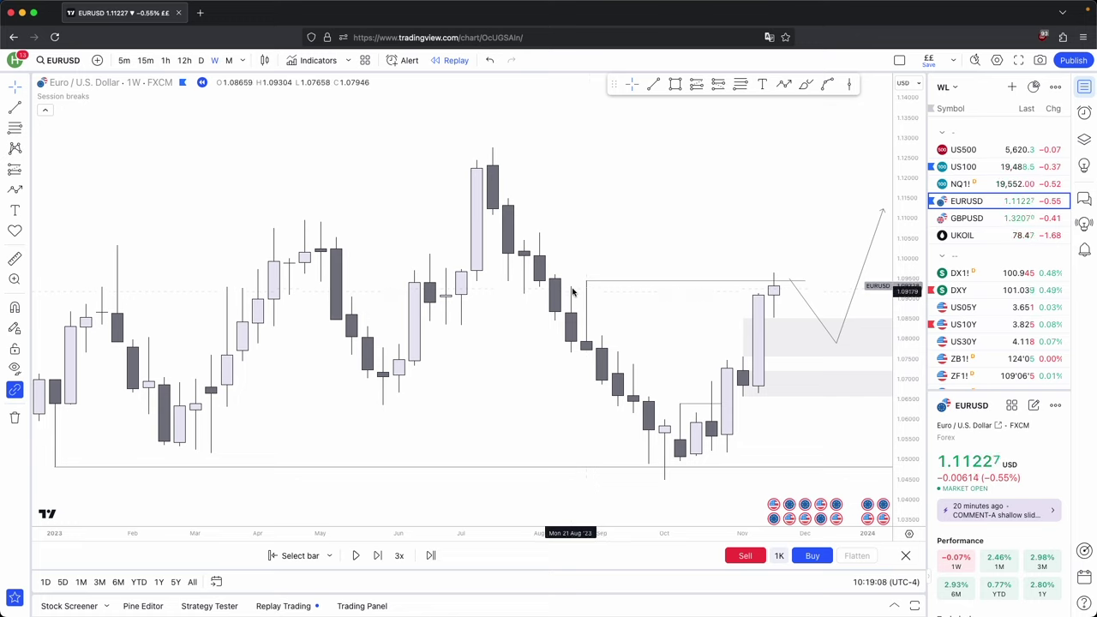
{"action": "left_click_drag", "start_coordinate": [555, 283], "coordinate": [485, 279]}
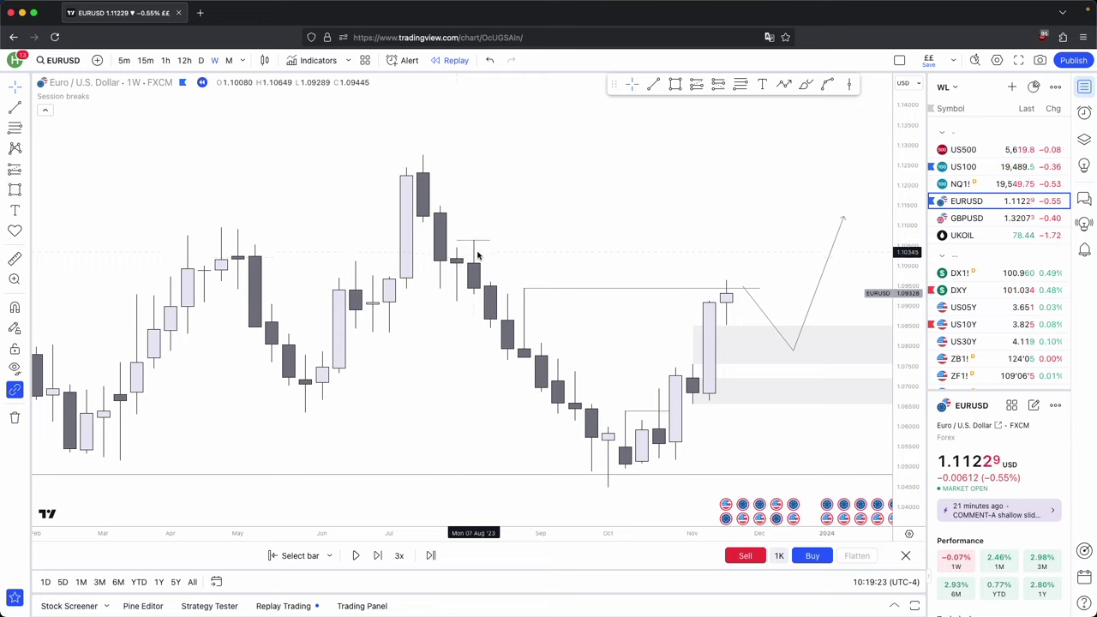
{"action": "left_click", "coordinate": [478, 241]}
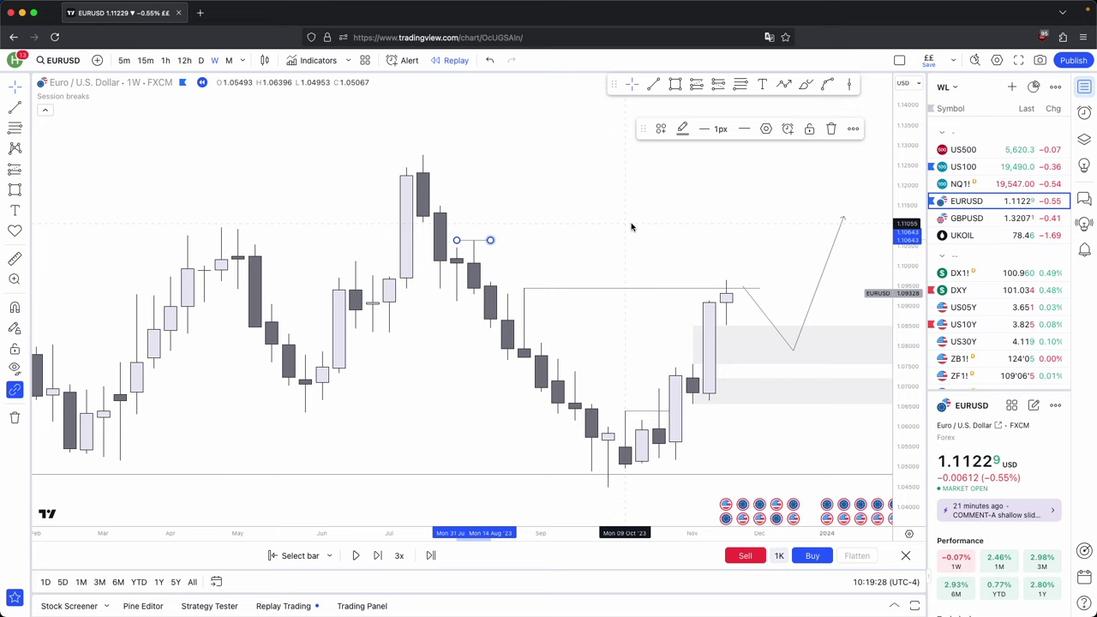
{"action": "left_click", "coordinate": [831, 128]}
Step: Advance the weekly replay by four candles, and reset the replay end to the 11 December 2023 candle
{"action": "scroll", "coordinate": [638, 171], "scroll_direction": "right", "scroll_amount": 5}
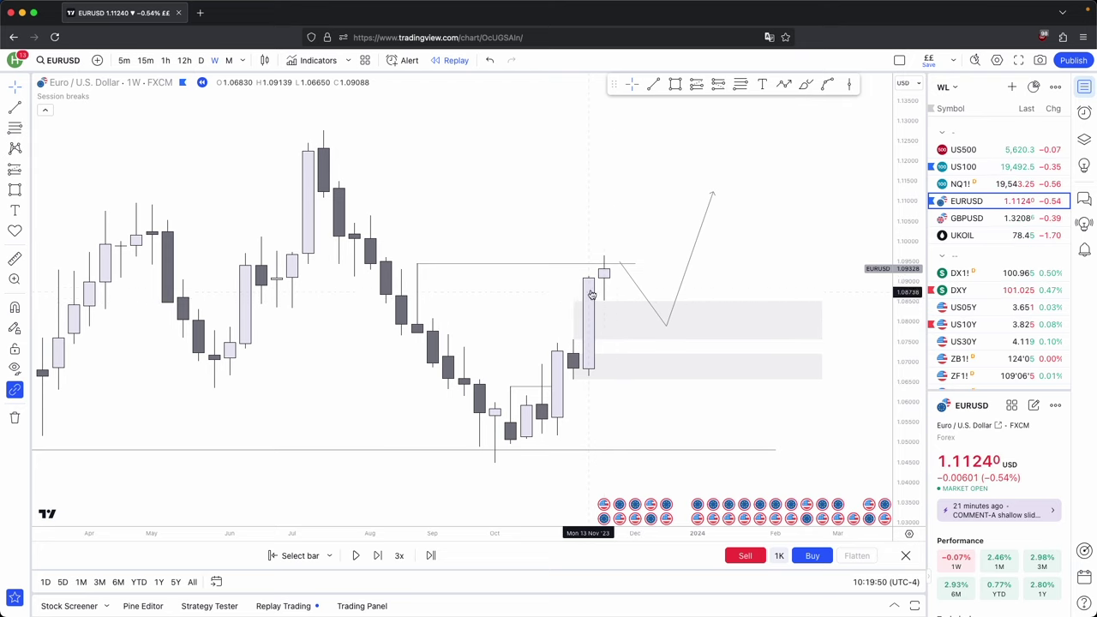
{"action": "scroll", "coordinate": [532, 287], "scroll_direction": "down", "scroll_amount": 1}
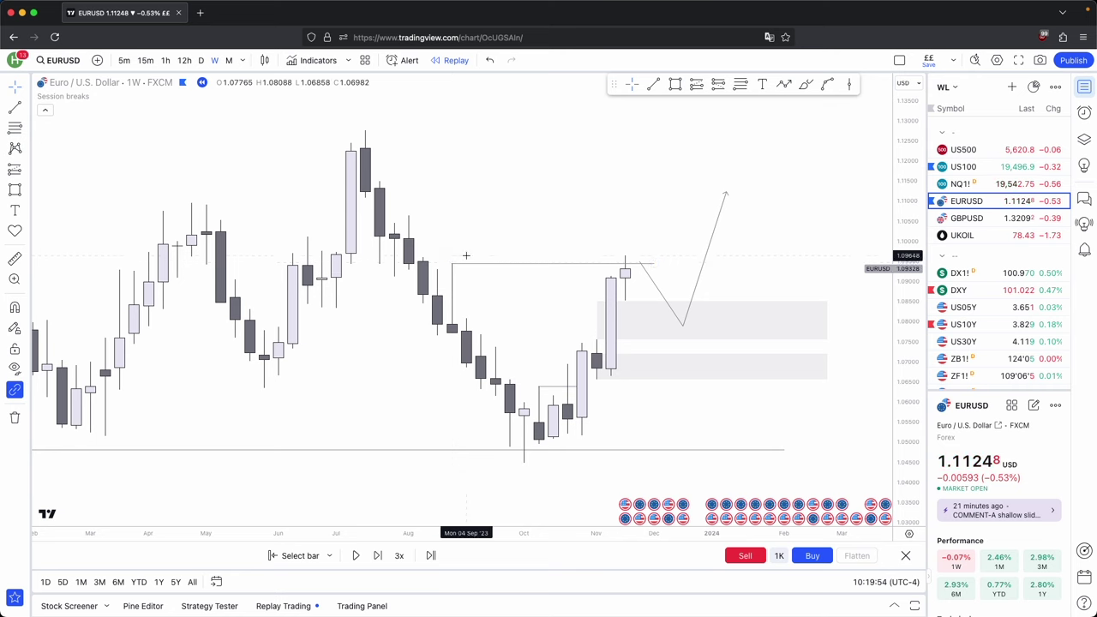
{"action": "scroll", "coordinate": [466, 257], "scroll_direction": "right", "scroll_amount": 4}
{"action": "scroll", "coordinate": [497, 272], "scroll_direction": "right", "scroll_amount": 1}
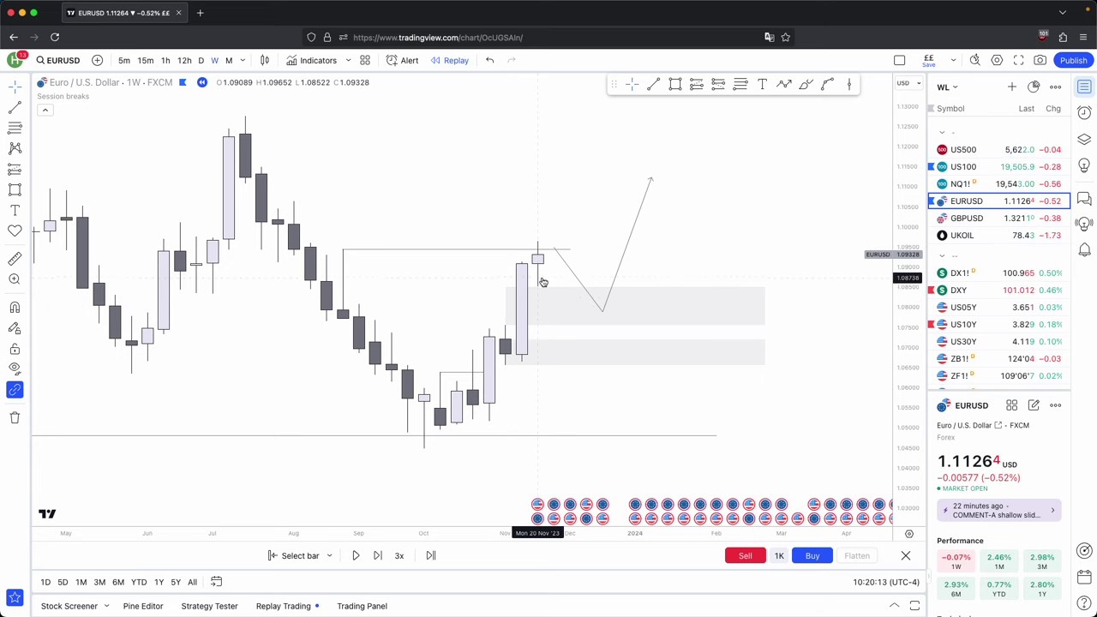
{"action": "scroll", "coordinate": [514, 210], "scroll_direction": "down", "scroll_amount": 2}
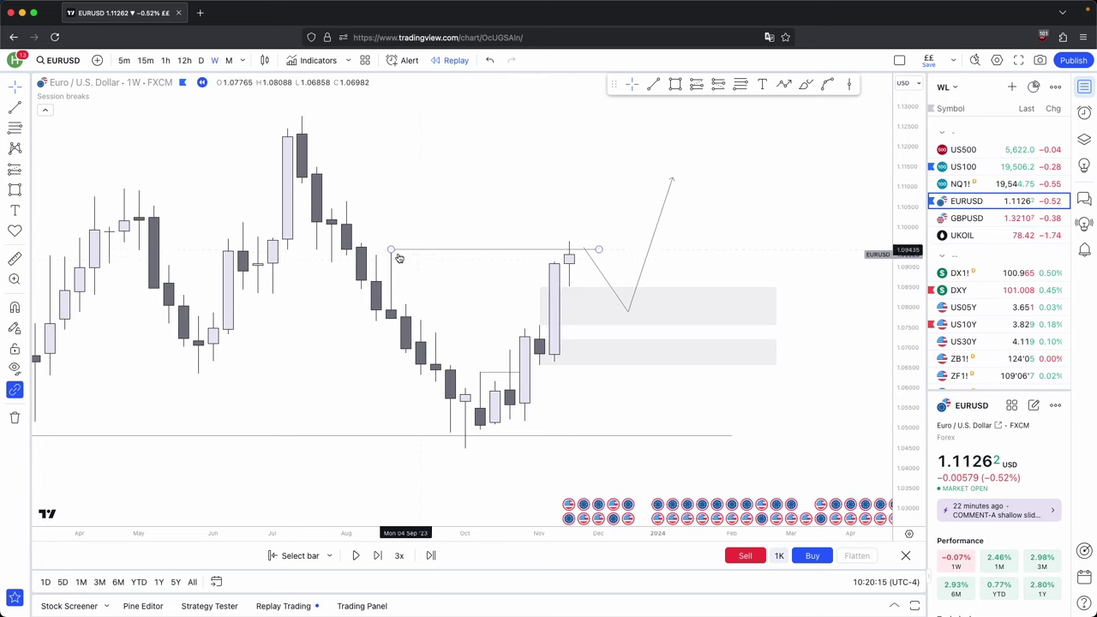
{"action": "left_click_drag", "start_coordinate": [425, 250], "coordinate": [426, 274]}
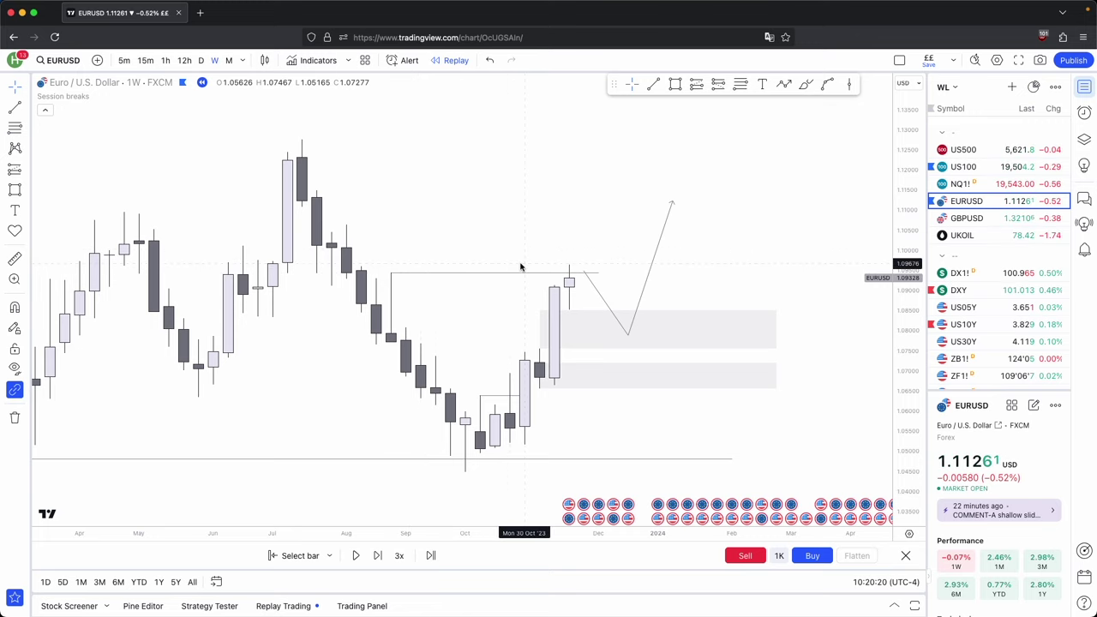
{"action": "left_click", "coordinate": [377, 556]}
{"action": "left_click", "coordinate": [377, 556]}
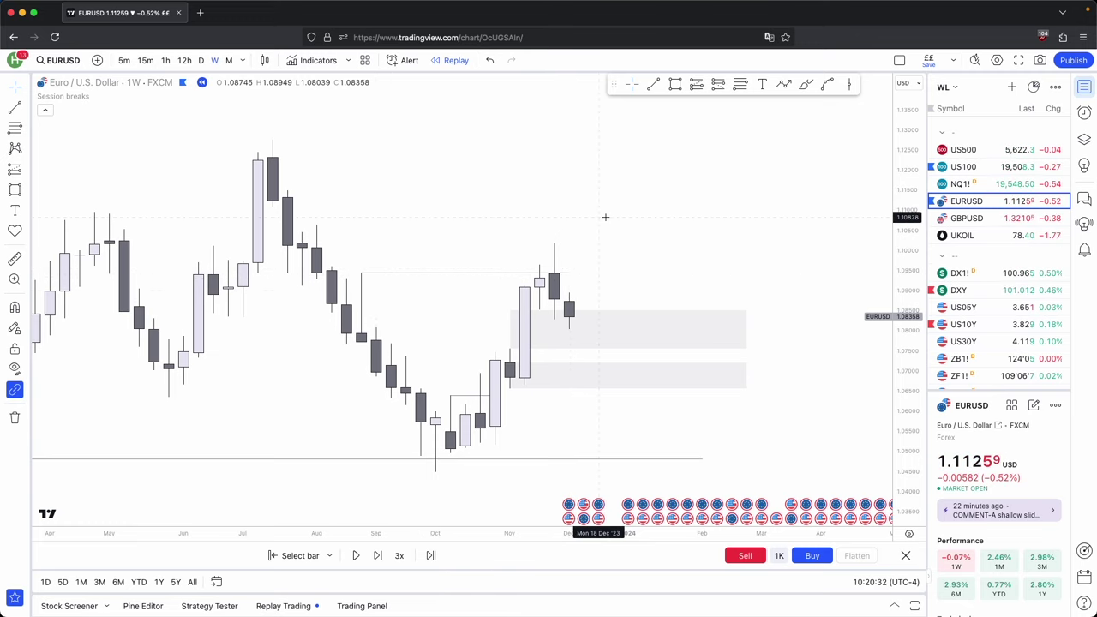
{"action": "left_click", "coordinate": [377, 556]}
{"action": "left_click", "coordinate": [377, 556]}
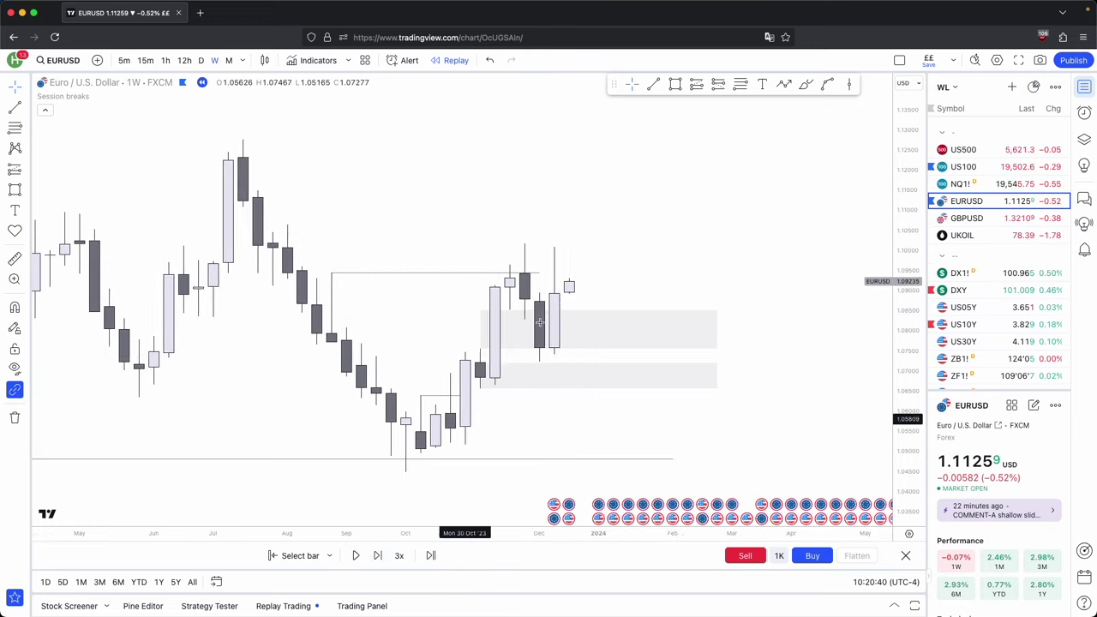
{"action": "left_click", "coordinate": [300, 556]}
{"action": "left_click", "coordinate": [586, 380]}
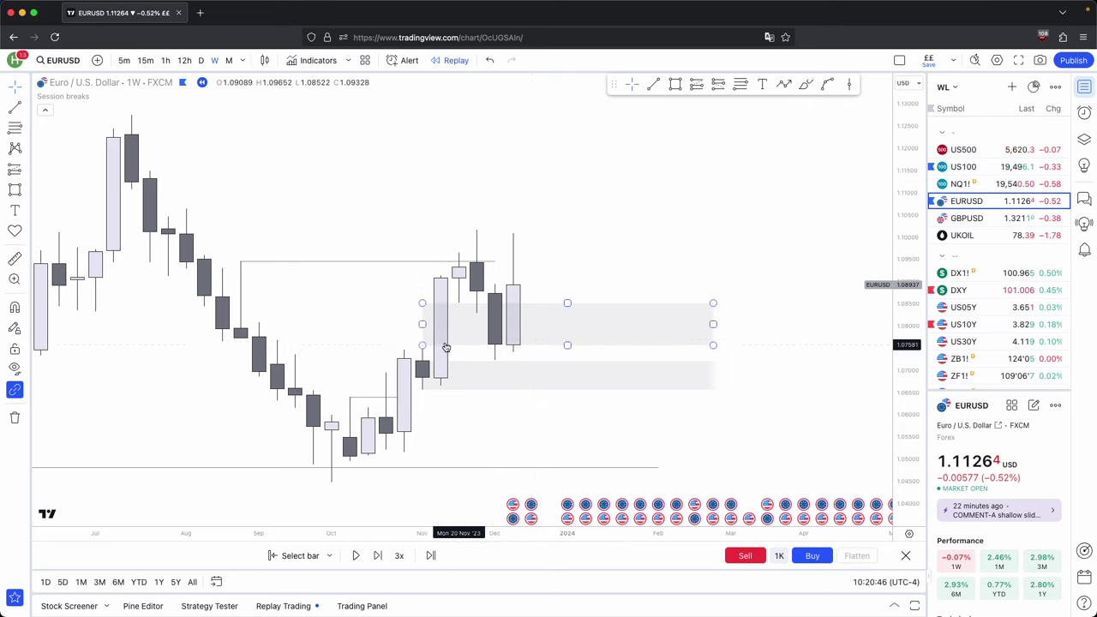
Step: Draw horizontal trend lines from the 27 November high at about 1.1017 and the 4 December low at about 1.0724 into January 2024
{"action": "left_click", "coordinate": [653, 83]}
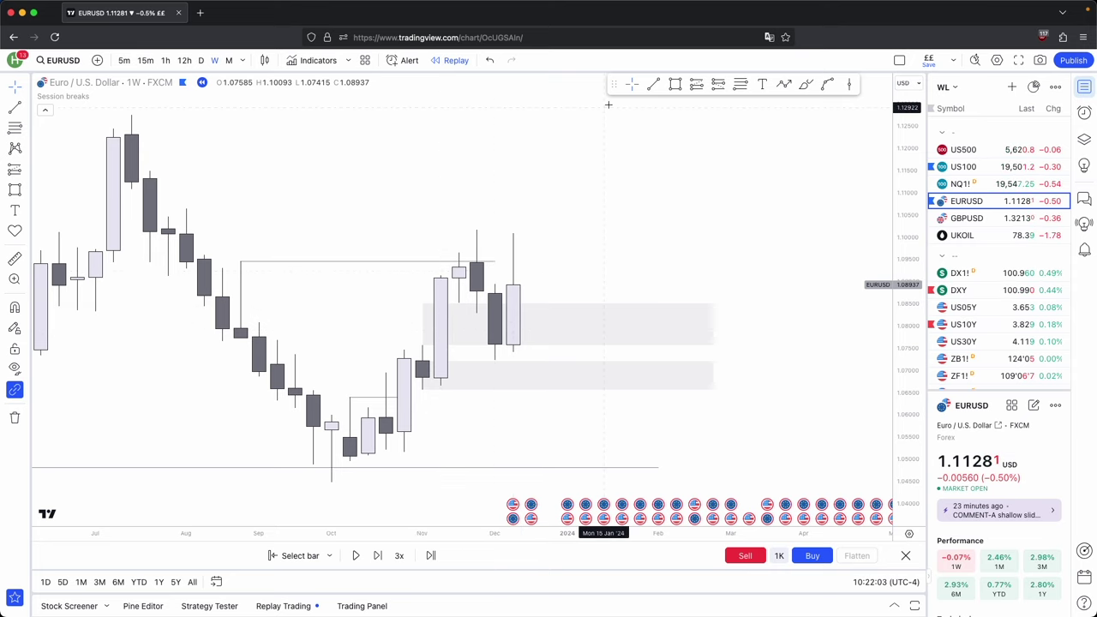
{"action": "left_click", "coordinate": [653, 85]}
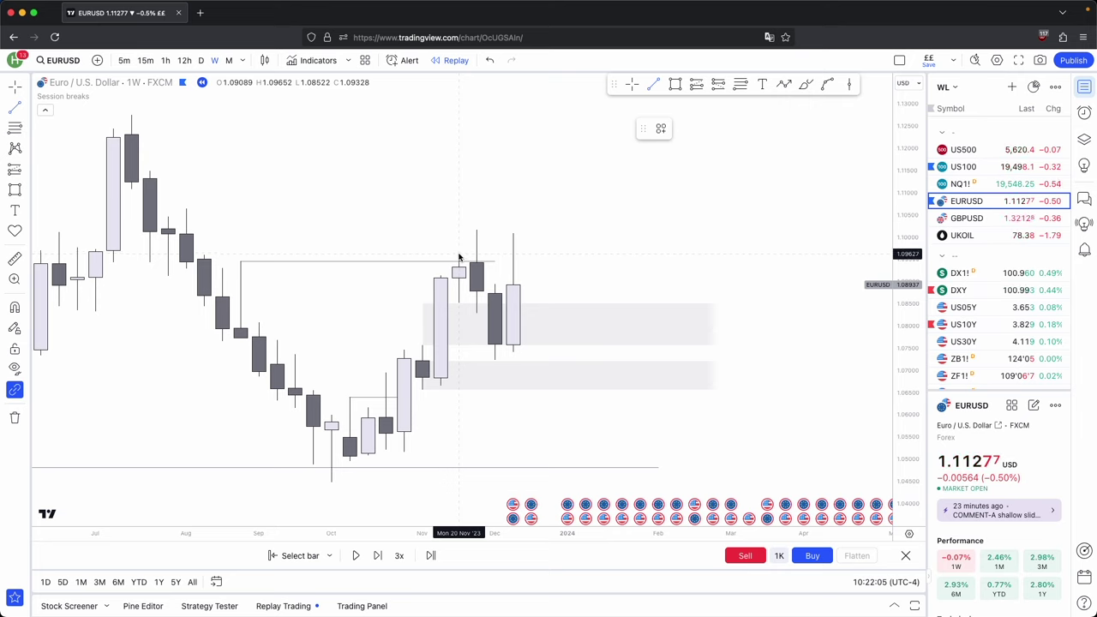
{"action": "left_click", "coordinate": [477, 230]}
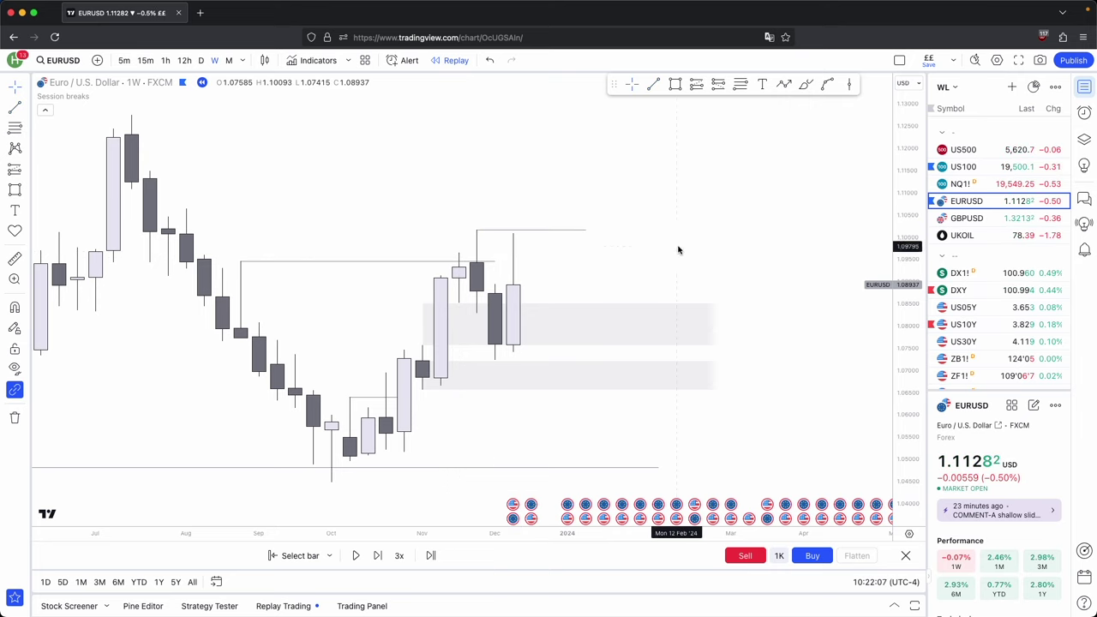
{"action": "left_click", "coordinate": [653, 83]}
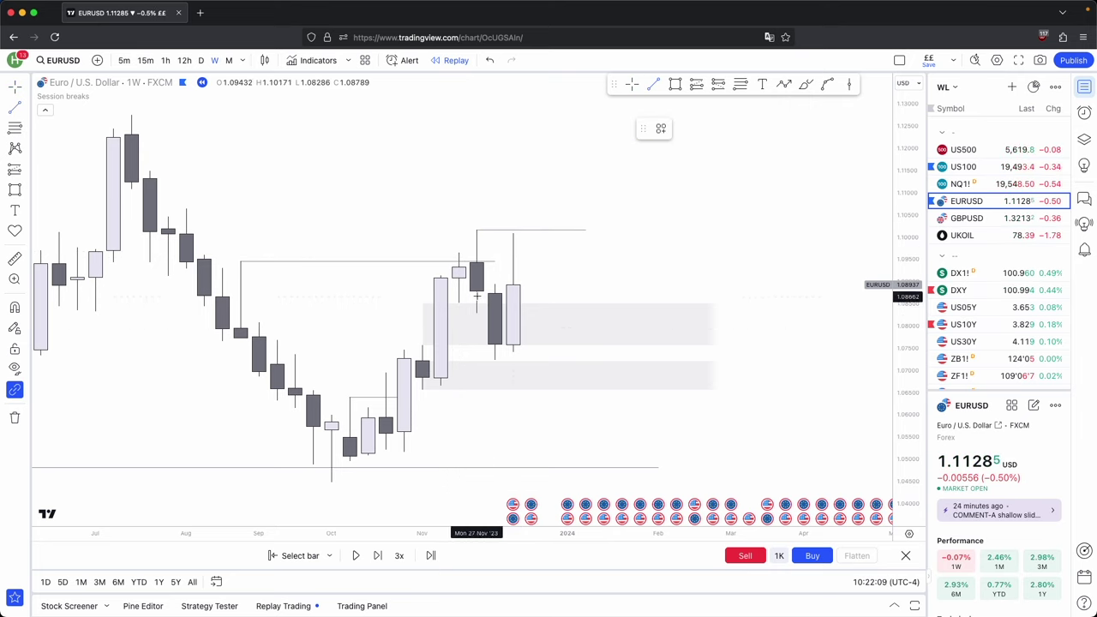
{"action": "left_click_drag", "start_coordinate": [494, 359], "coordinate": [641, 359]}
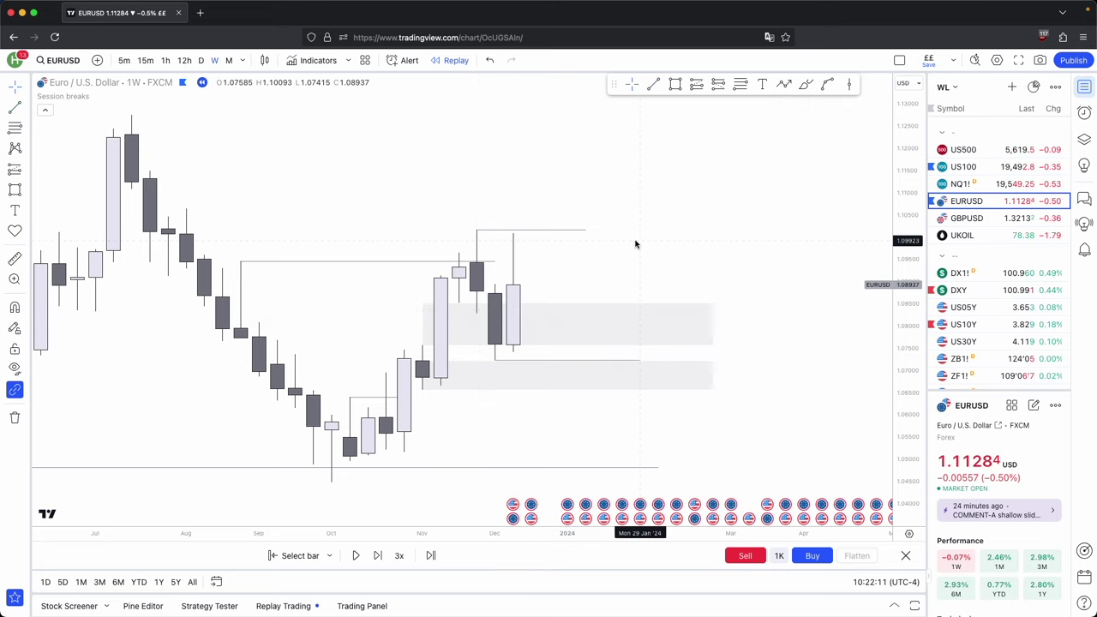
Step: Measure the rise from the 2 October weekly low to above the 27 November high, and clear the measurement
{"action": "scroll", "coordinate": [636, 244], "scroll_direction": "left", "scroll_amount": 3}
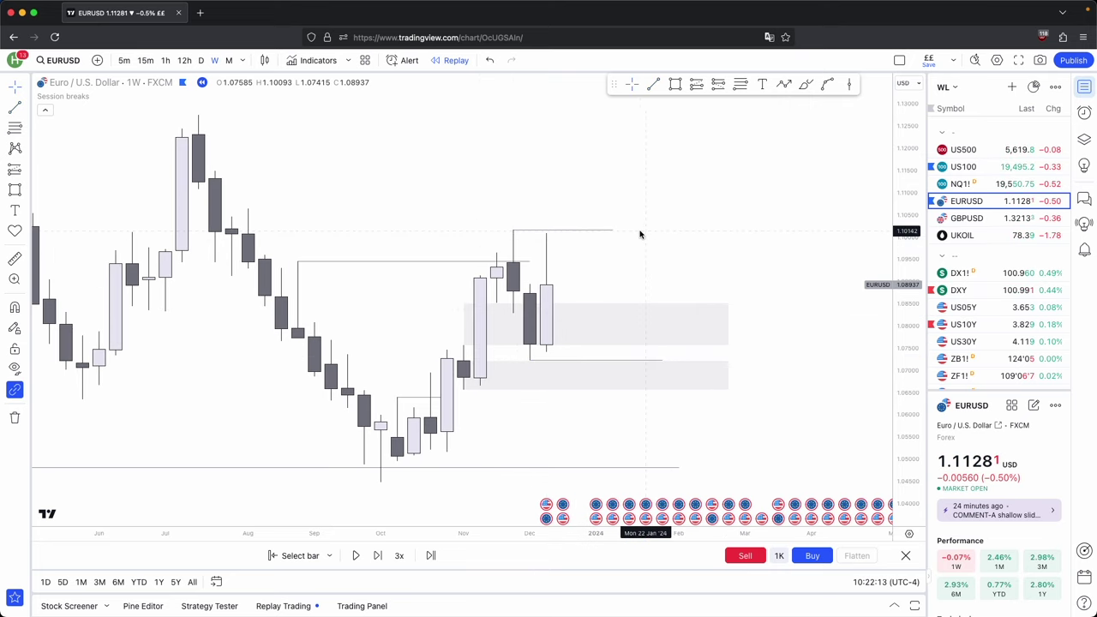
{"action": "left_click", "coordinate": [380, 480], "text": "shift"}
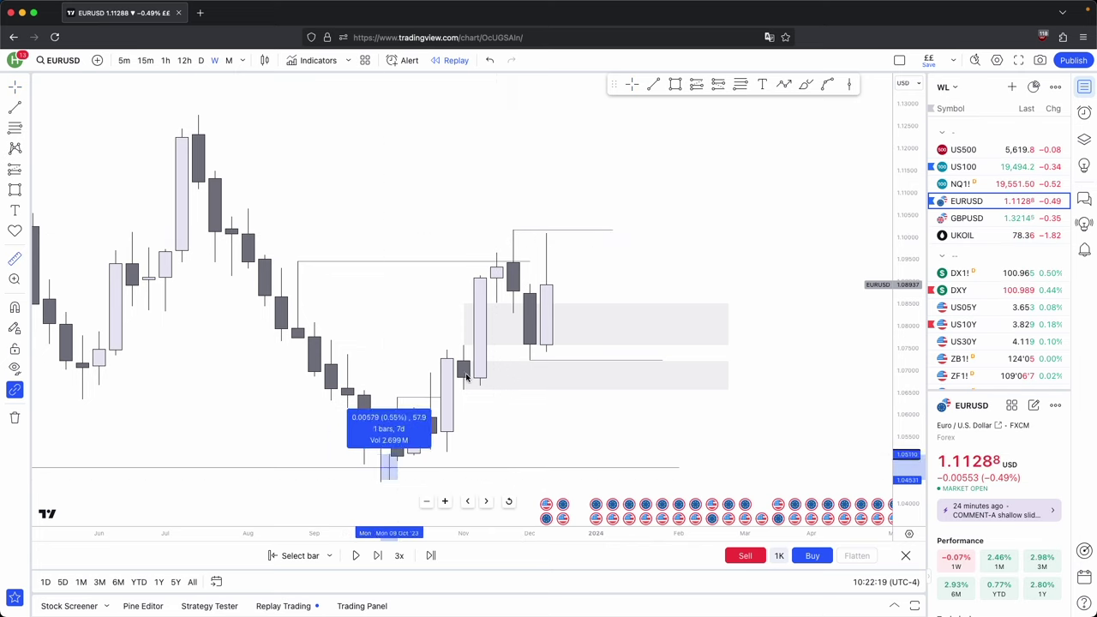
{"action": "left_click", "coordinate": [571, 212]}
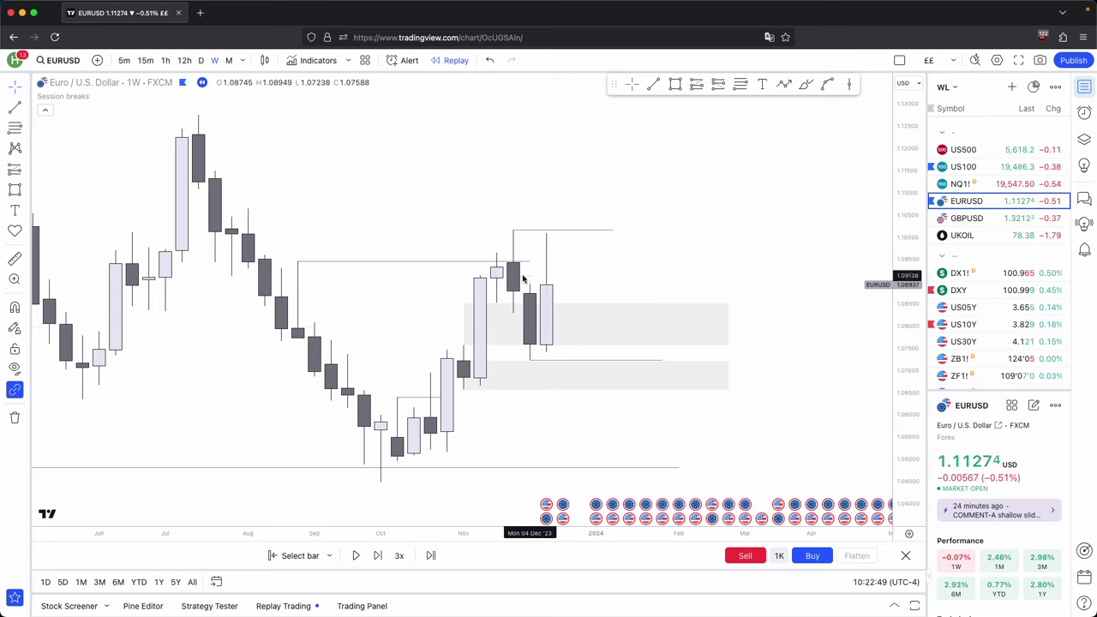
{"action": "left_click_drag", "start_coordinate": [564, 269], "coordinate": [555, 278]}
{"action": "left_click", "coordinate": [784, 82]}
{"action": "left_click", "coordinate": [587, 333]}
{"action": "left_click", "coordinate": [653, 161]}
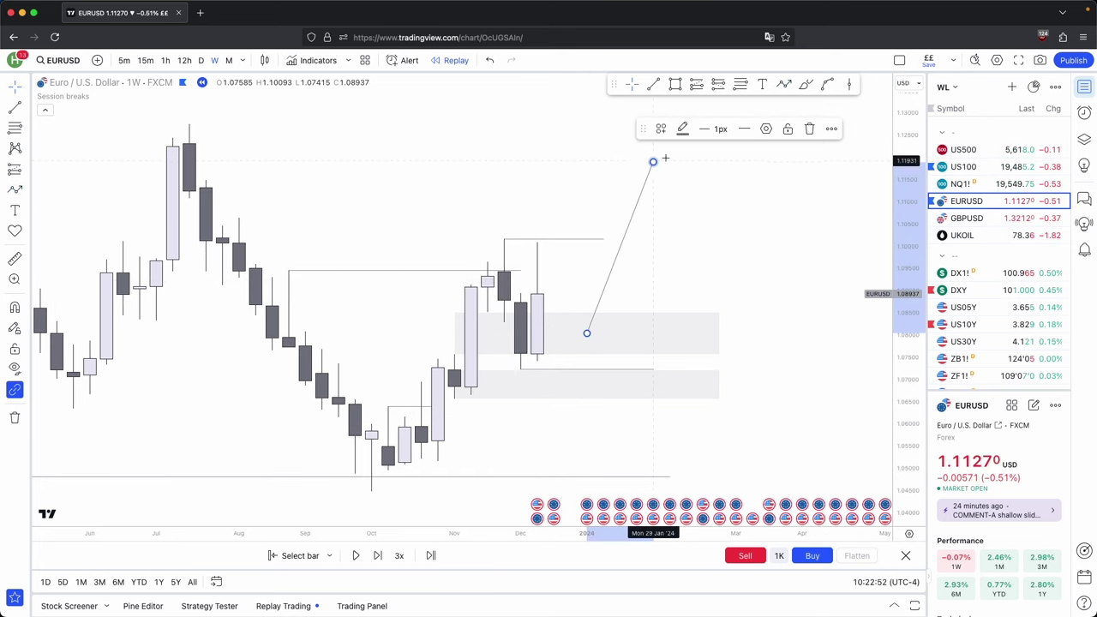
{"action": "left_click", "coordinate": [810, 128]}
Step: Switch the EURUSD chart to the daily timeframe and enlarge the November to December price action
{"action": "left_click", "coordinate": [201, 60]}
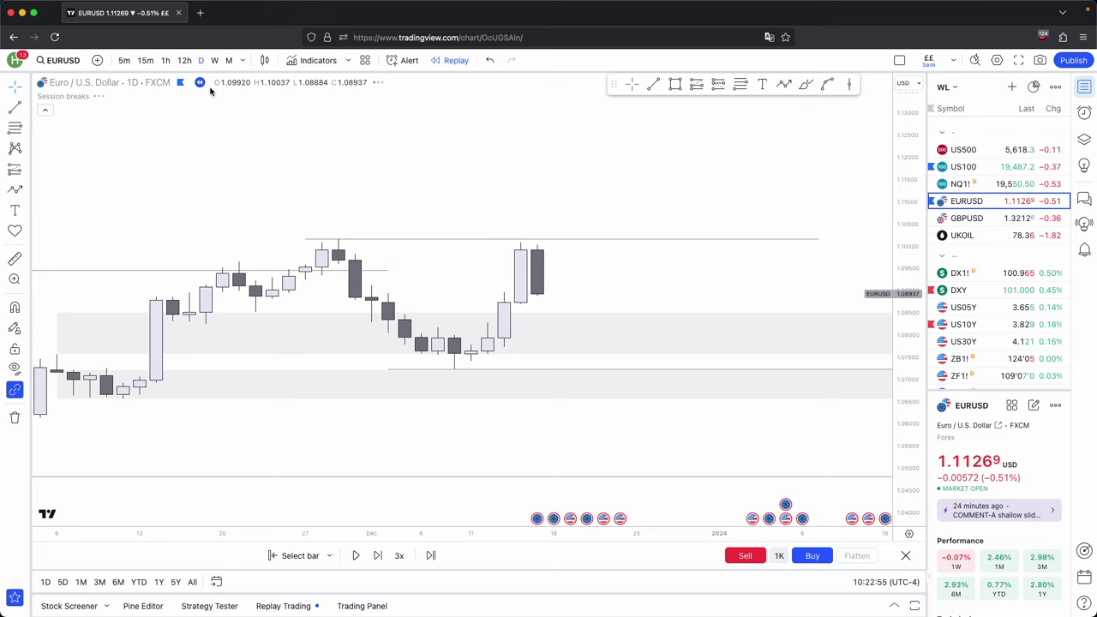
{"action": "left_click_drag", "start_coordinate": [842, 352], "coordinate": [907, 294]}
{"action": "scroll", "coordinate": [630, 268], "scroll_direction": "down", "scroll_amount": 2}
{"action": "left_click_drag", "start_coordinate": [649, 259], "coordinate": [632, 254]}
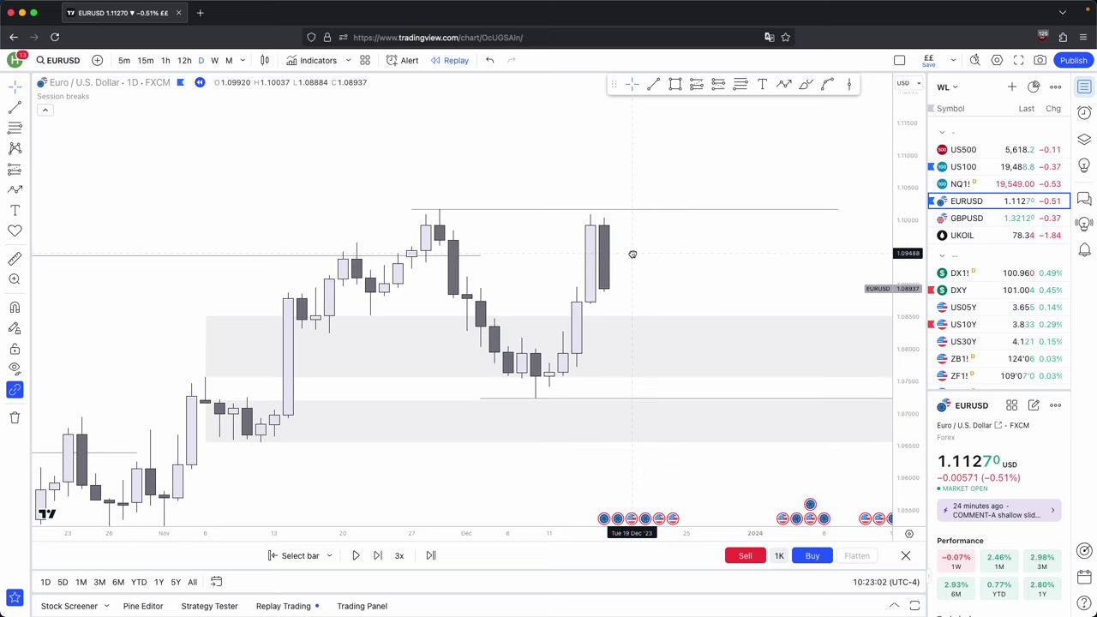
Step: Draw a short horizontal trend line from the 7 December high at about 1.0818 to the 13 December candle
{"action": "left_click_drag", "start_coordinate": [633, 253], "coordinate": [621, 257]}
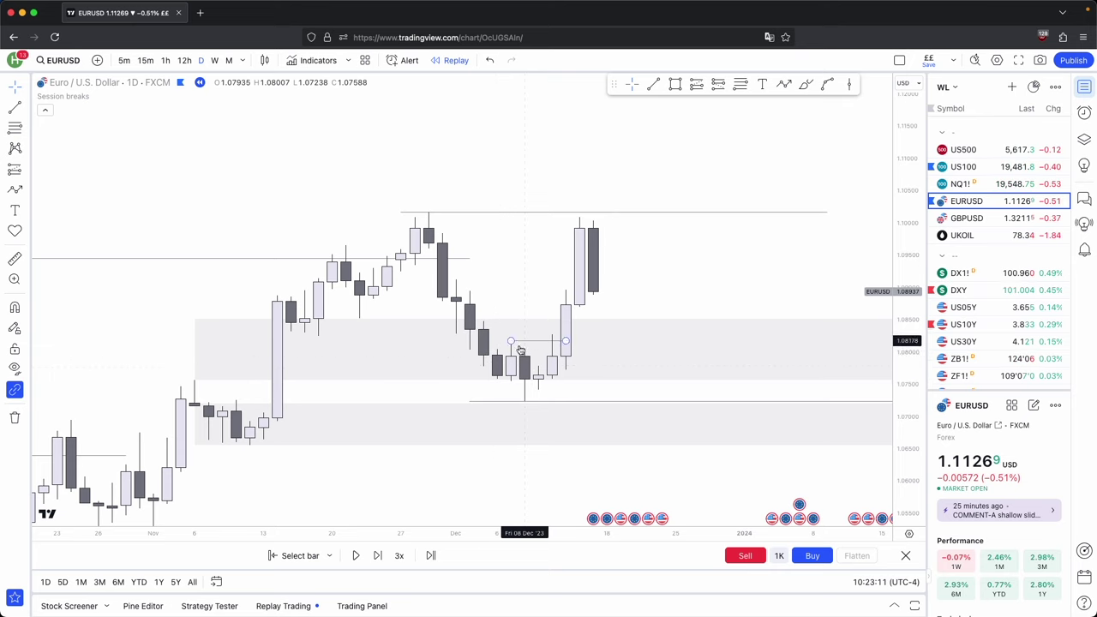
{"action": "scroll", "coordinate": [540, 346], "scroll_direction": "down", "scroll_amount": 1}
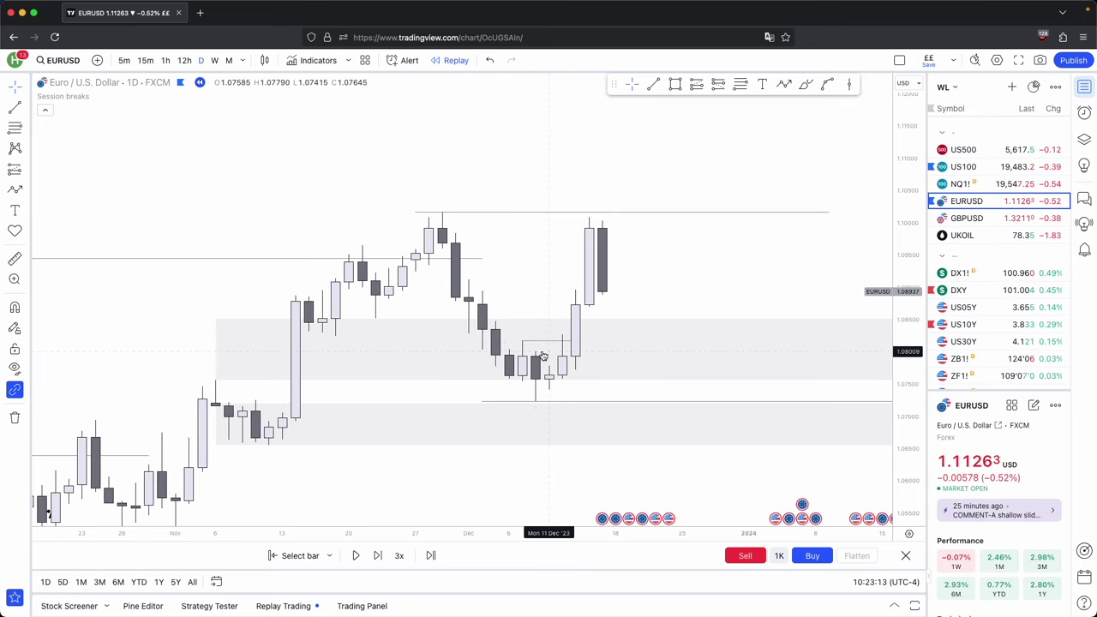
{"action": "scroll", "coordinate": [269, 364], "scroll_direction": "down", "scroll_amount": 2}
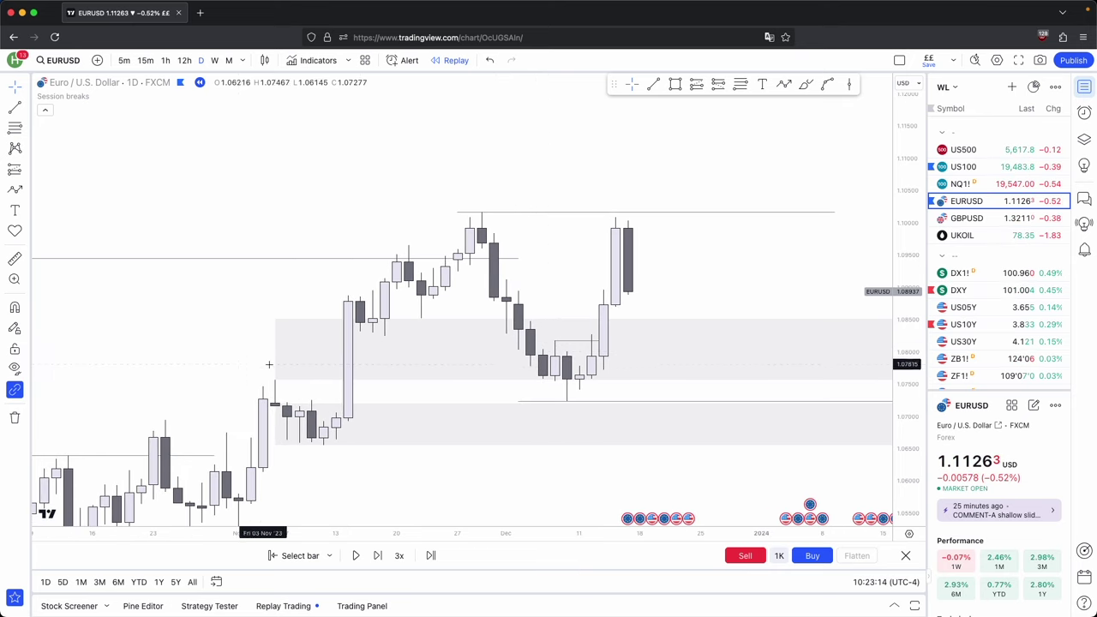
Step: Delete the lower grey zone and the horizontal line at the December low from the daily chart
{"action": "left_click", "coordinate": [399, 406]}
{"action": "key", "text": "Delete"}
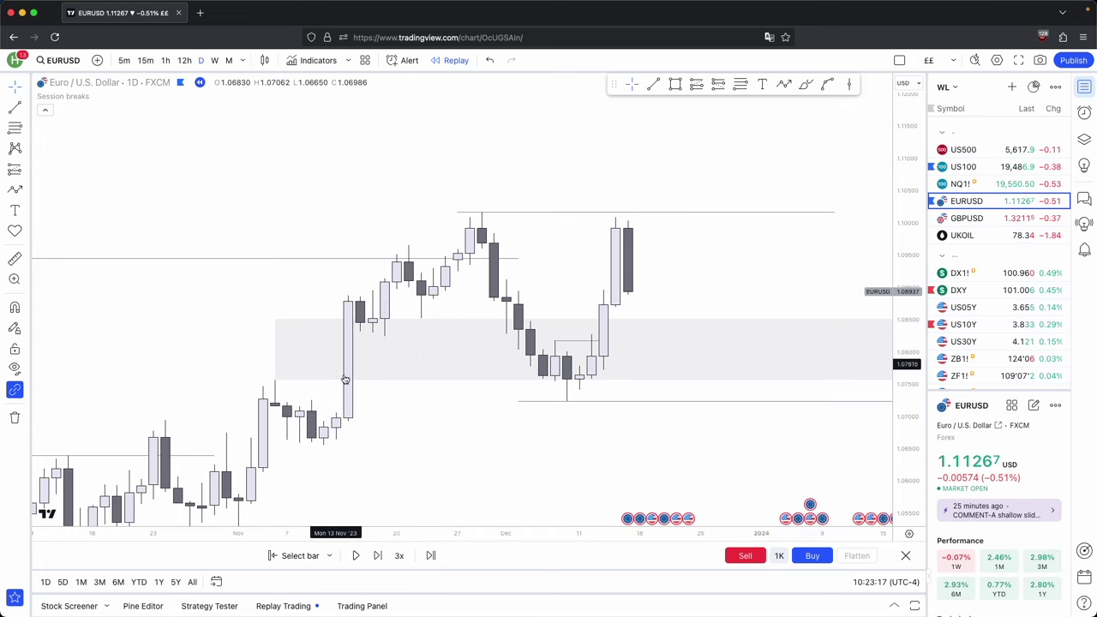
{"action": "left_click", "coordinate": [578, 399]}
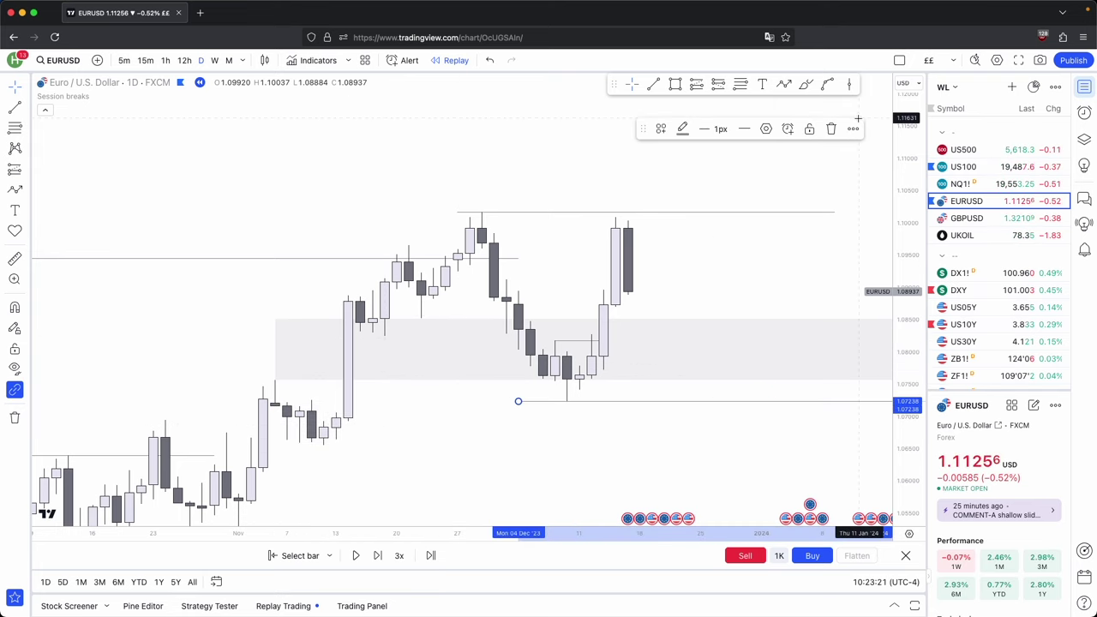
{"action": "left_click", "coordinate": [830, 130]}
Step: Draw a brush arrow beneath the early December daily lows and delete it
{"action": "left_click", "coordinate": [806, 84]}
{"action": "left_click", "coordinate": [555, 409]}
{"action": "left_click", "coordinate": [591, 407]}
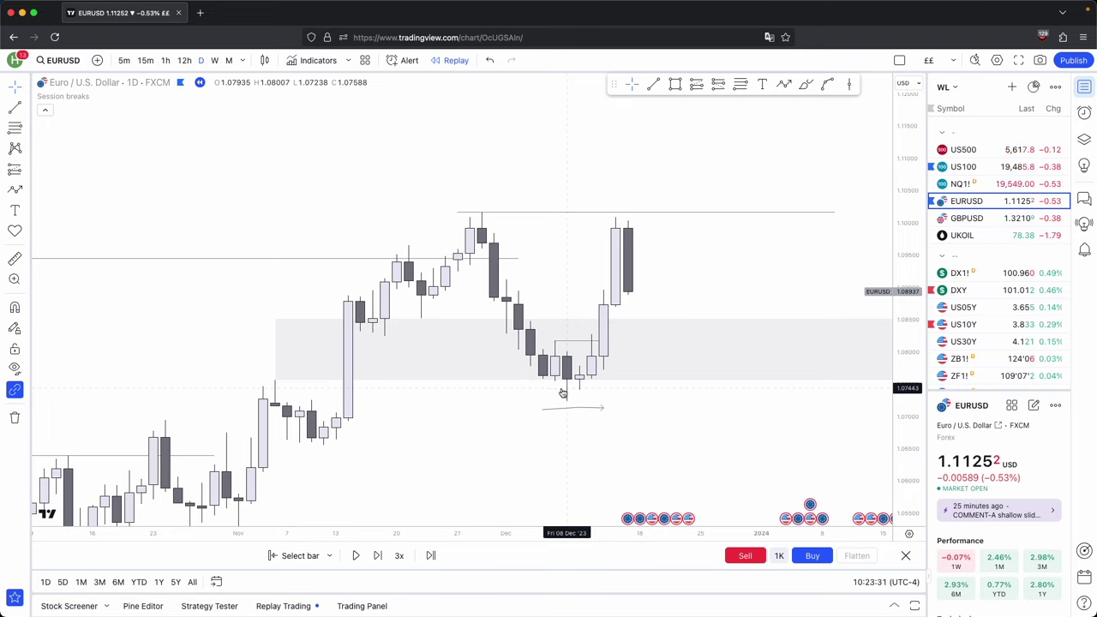
{"action": "left_click", "coordinate": [809, 129]}
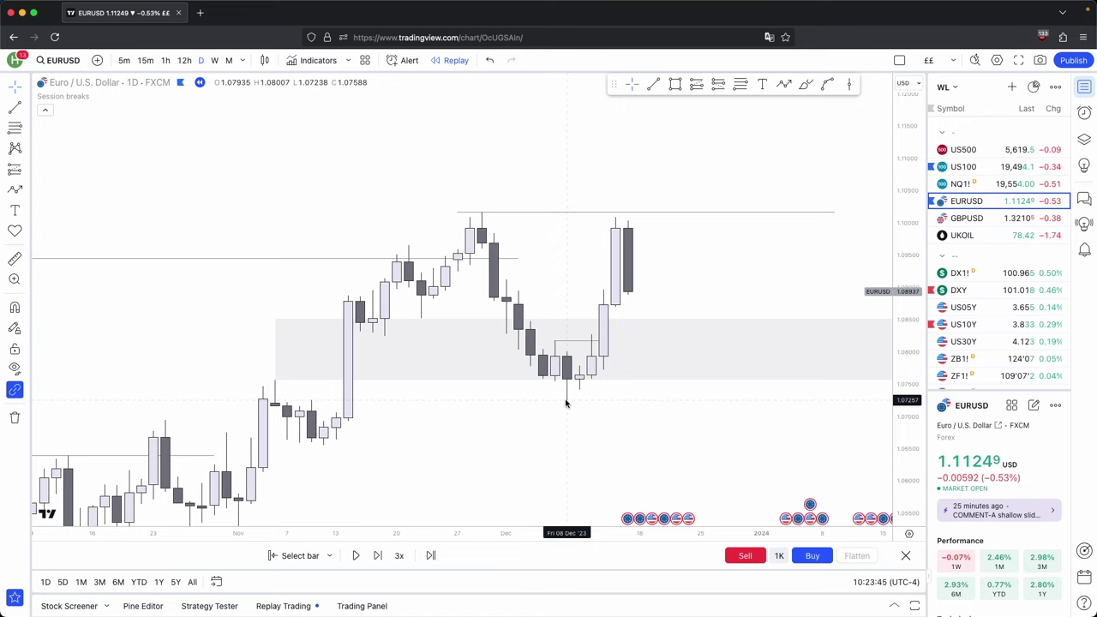
Step: Advance the daily replay candle by candle through 22 December 2023
{"action": "left_click", "coordinate": [377, 555]}
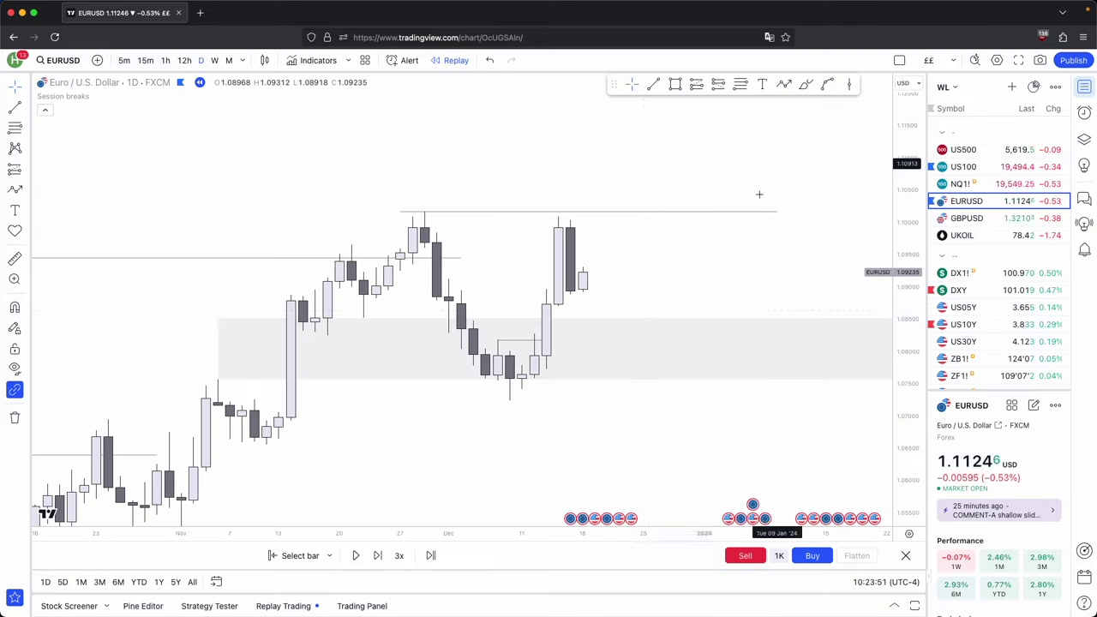
{"action": "left_click", "coordinate": [376, 556]}
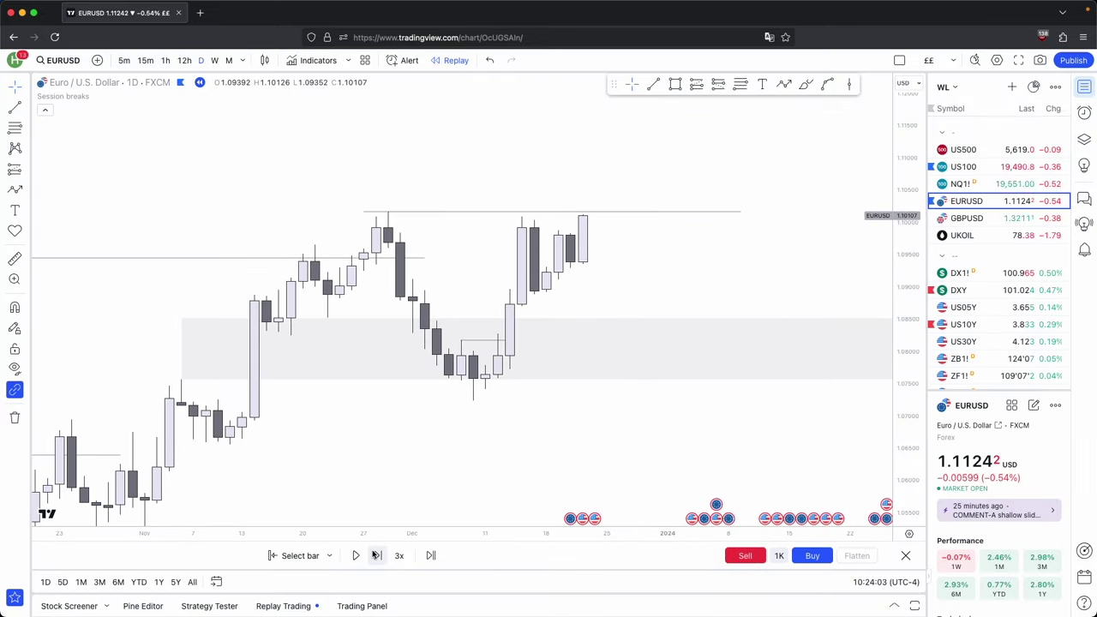
{"action": "left_click", "coordinate": [377, 555]}
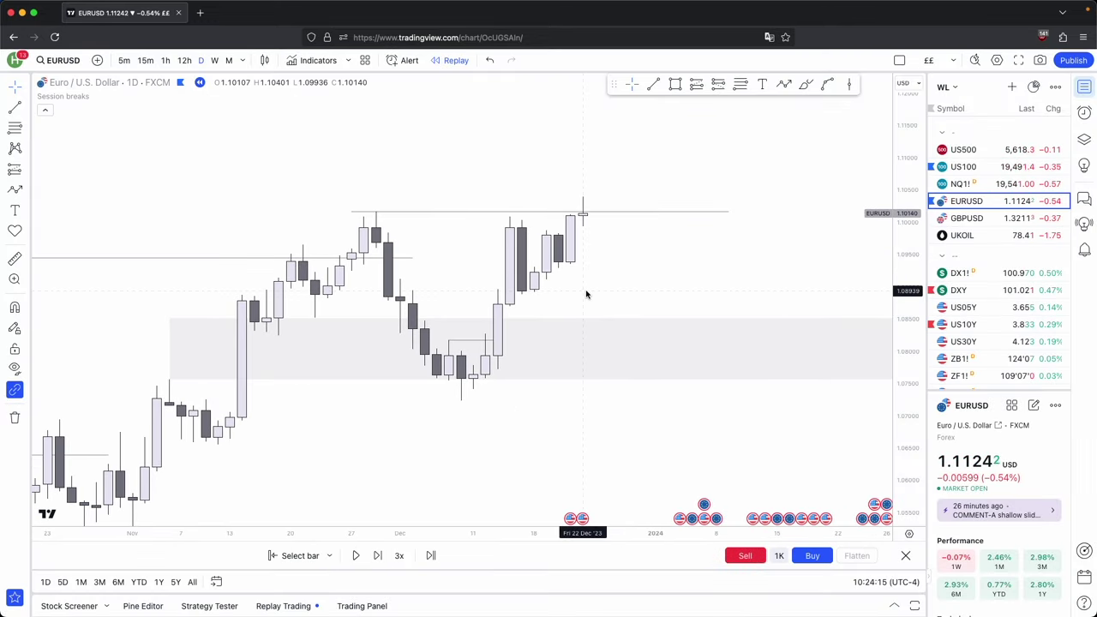
{"action": "scroll", "coordinate": [586, 294], "scroll_direction": "down", "scroll_amount": 1}
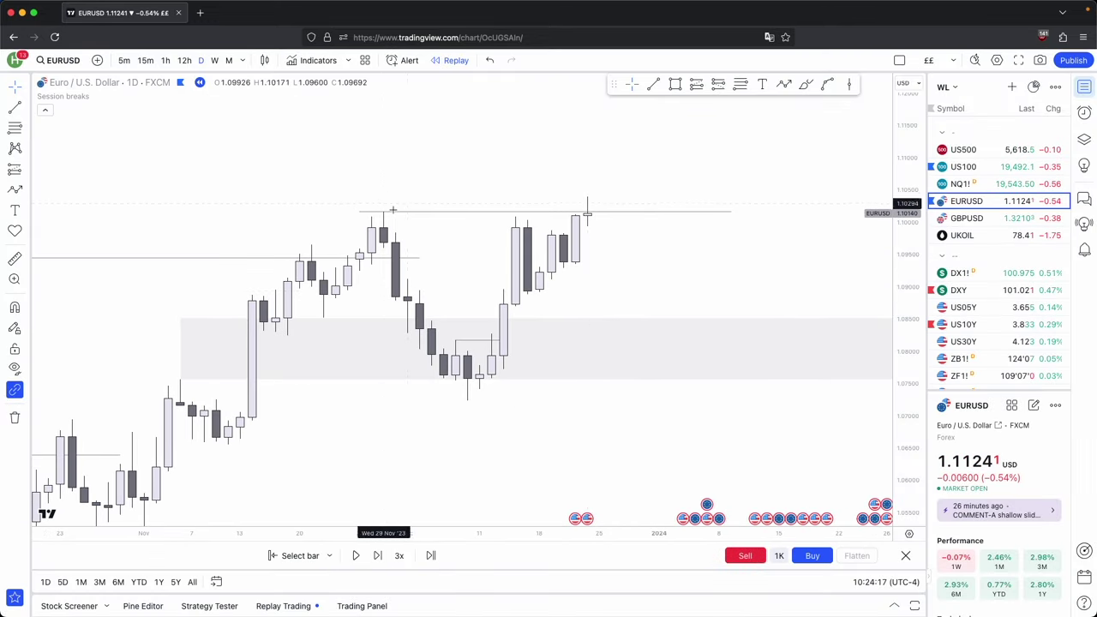
Step: On the weekly timeframe, draw a horizontal trend line from the 7 August high at about 1.1065 across to late December 2023
{"action": "left_click", "coordinate": [214, 60]}
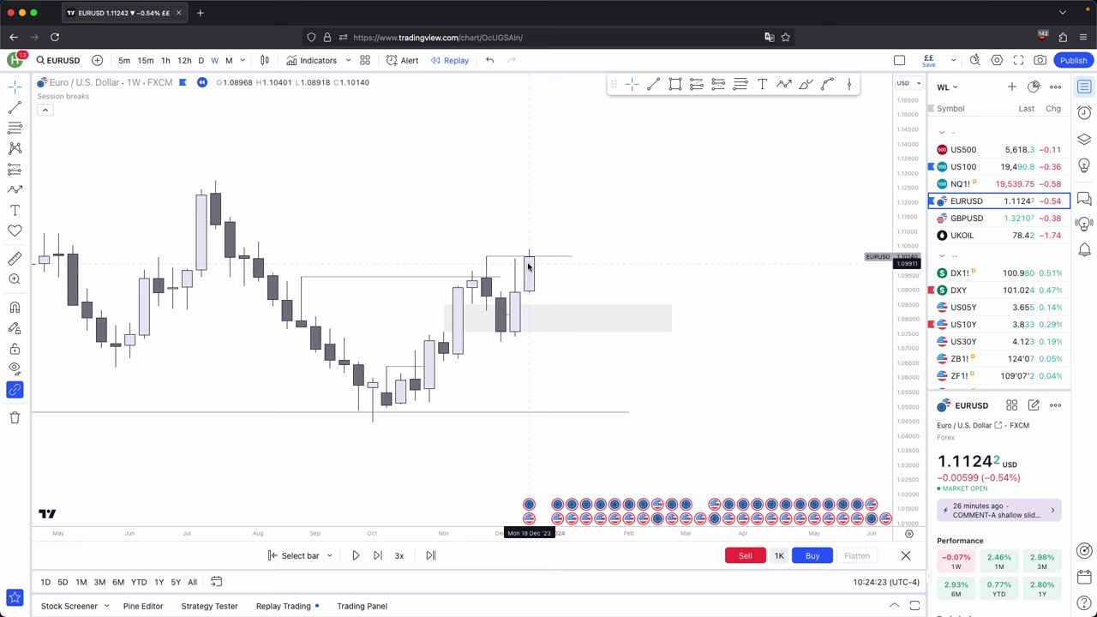
{"action": "left_click_drag", "start_coordinate": [532, 270], "coordinate": [575, 306]}
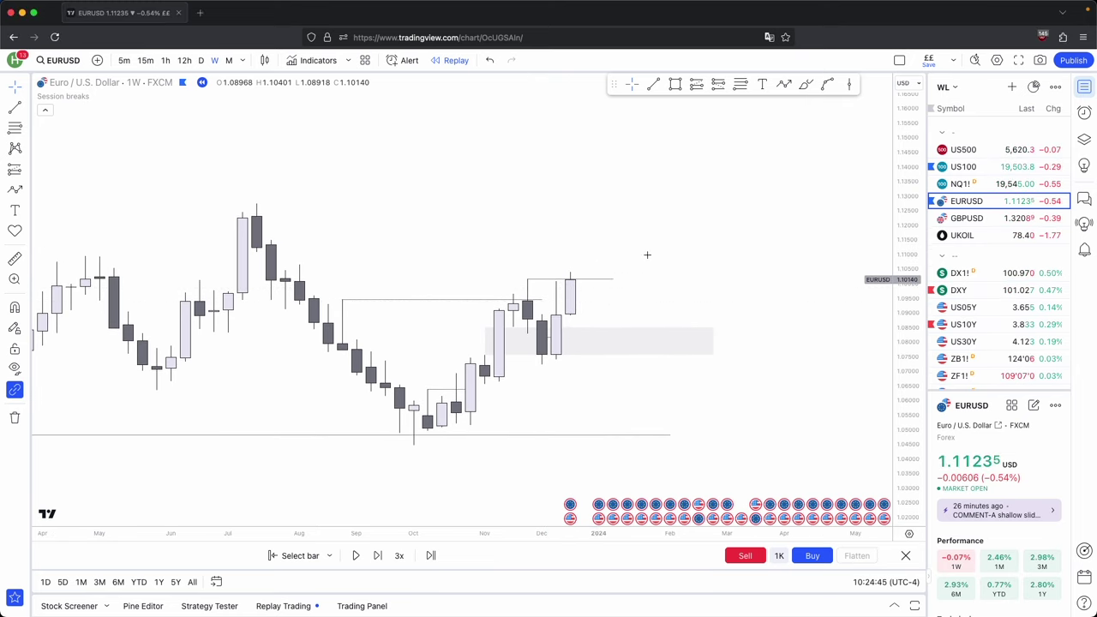
{"action": "left_click", "coordinate": [571, 259]}
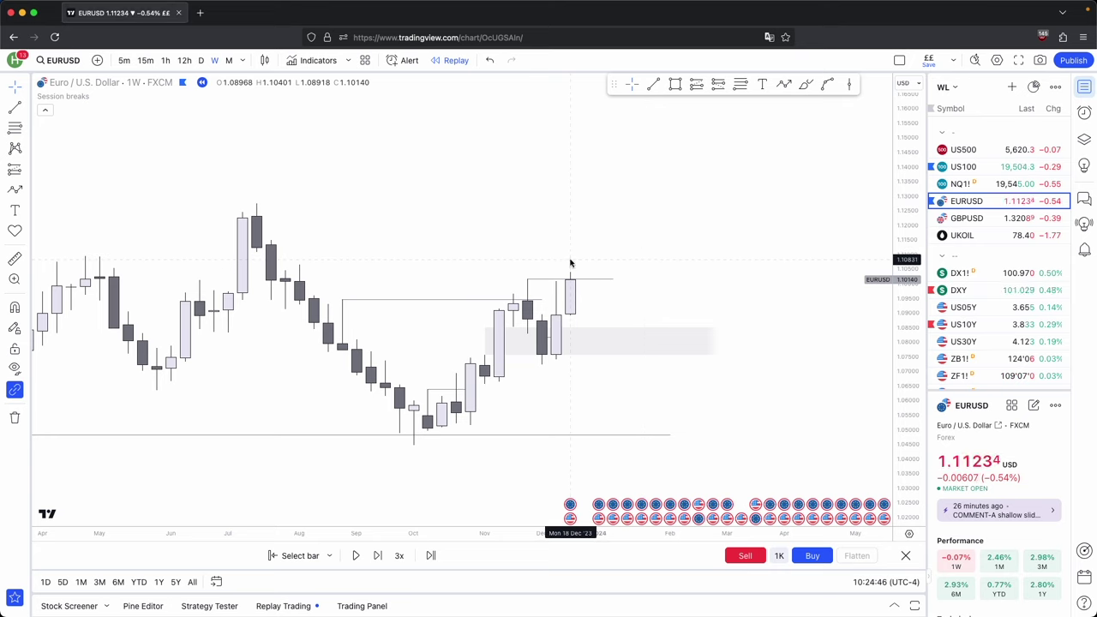
{"action": "left_click", "coordinate": [653, 83]}
{"action": "left_click", "coordinate": [299, 265]}
{"action": "left_click", "coordinate": [584, 265]}
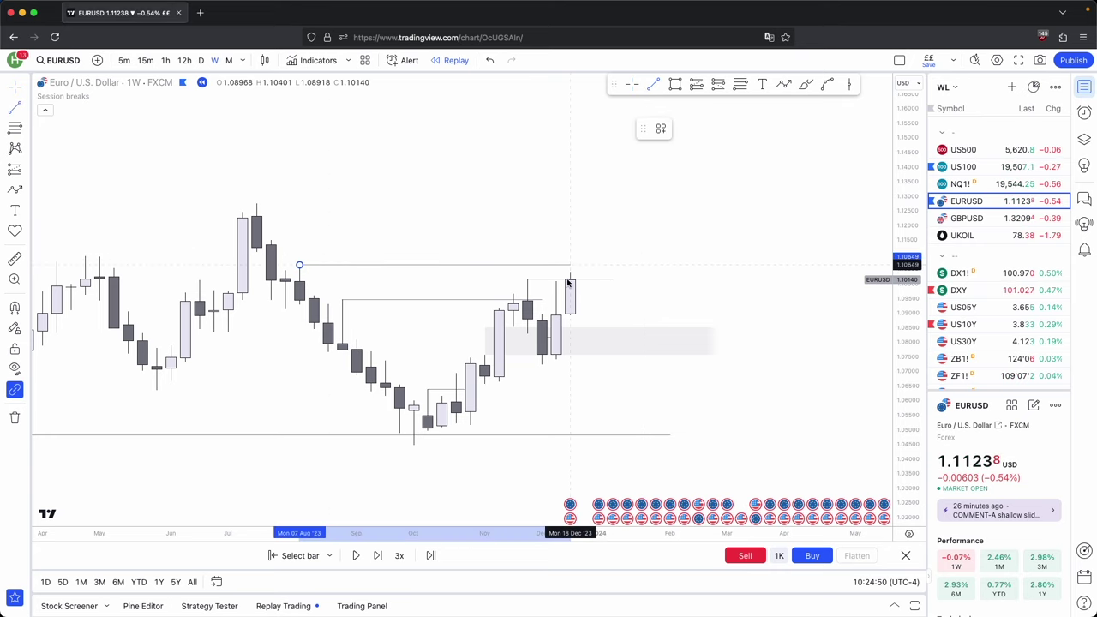
{"action": "left_click", "coordinate": [334, 227]}
Step: Draw a rectangle zone from the 17 July 2023 candle, based at about 1.1046, and extend it to early March 2024
{"action": "left_click", "coordinate": [674, 83]}
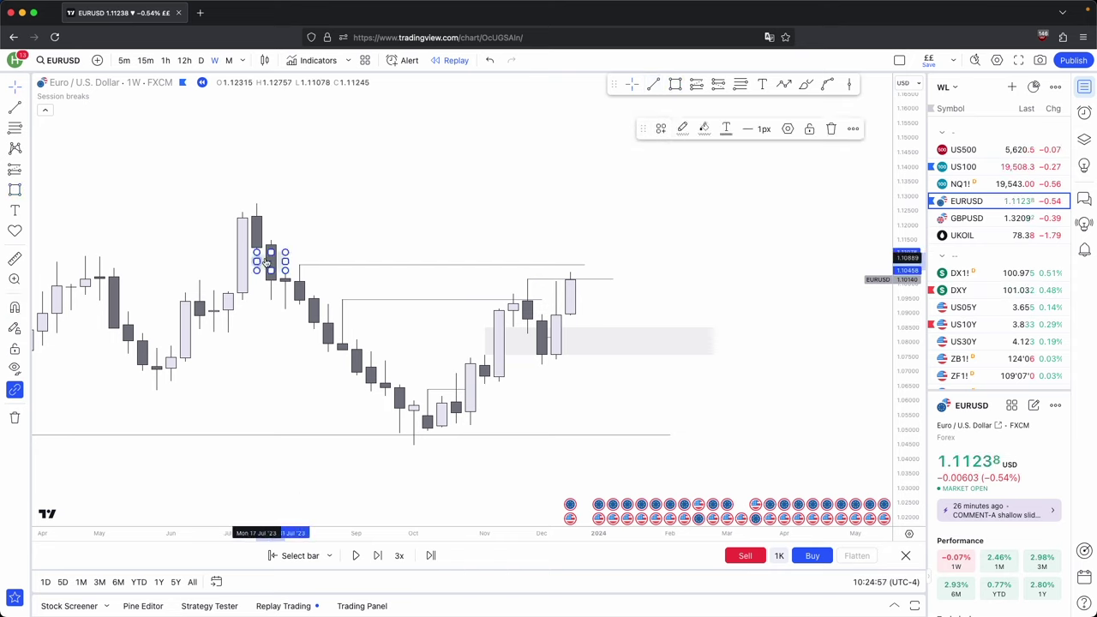
{"action": "left_click_drag", "start_coordinate": [279, 252], "coordinate": [727, 272]}
{"action": "left_click", "coordinate": [796, 285]}
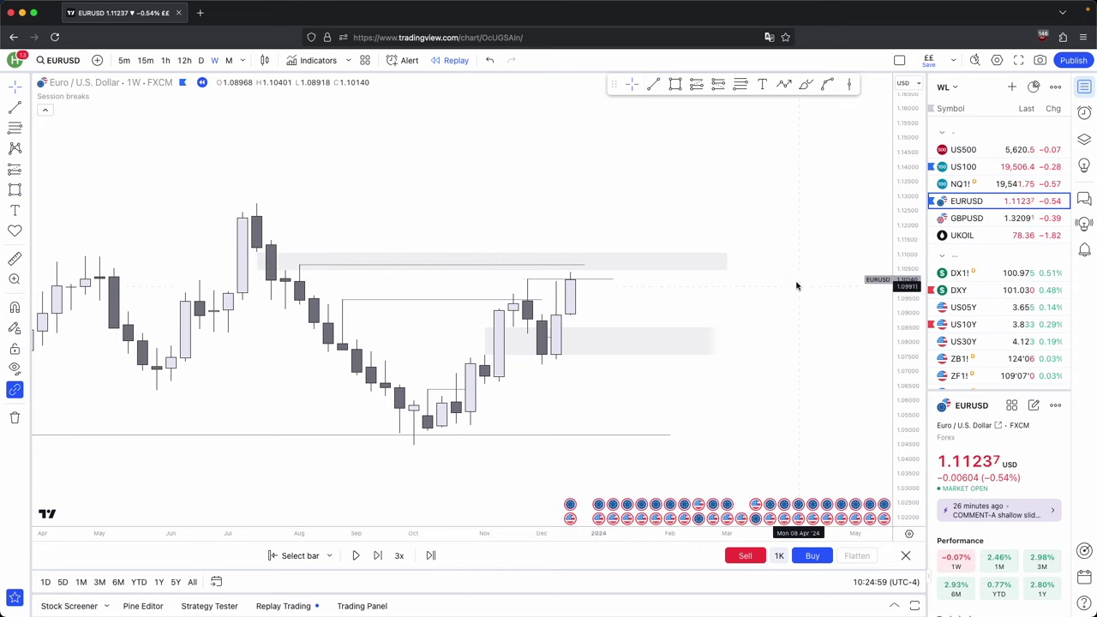
{"action": "left_click", "coordinate": [570, 237]}
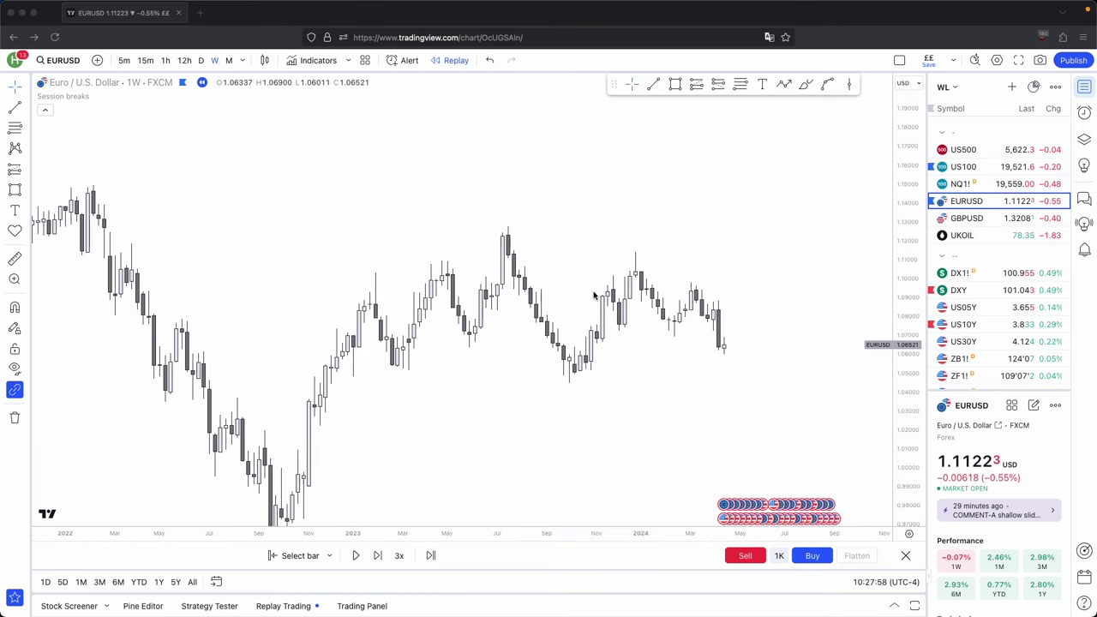
Step: Measure the weekly price range from 2 January 2023 to 11 March 2024, and clear the measurement
{"action": "left_click", "coordinate": [591, 291]}
{"action": "scroll", "coordinate": [570, 283], "scroll_direction": "up", "scroll_amount": 1}
{"action": "left_click", "coordinate": [304, 204], "text": "shift"}
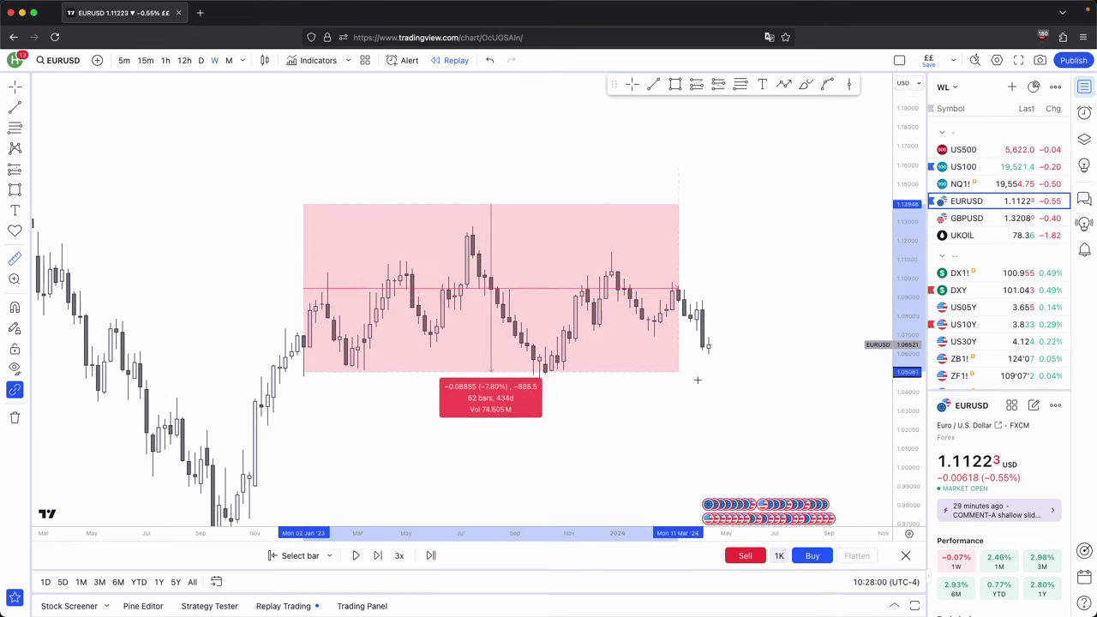
{"action": "left_click", "coordinate": [729, 410]}
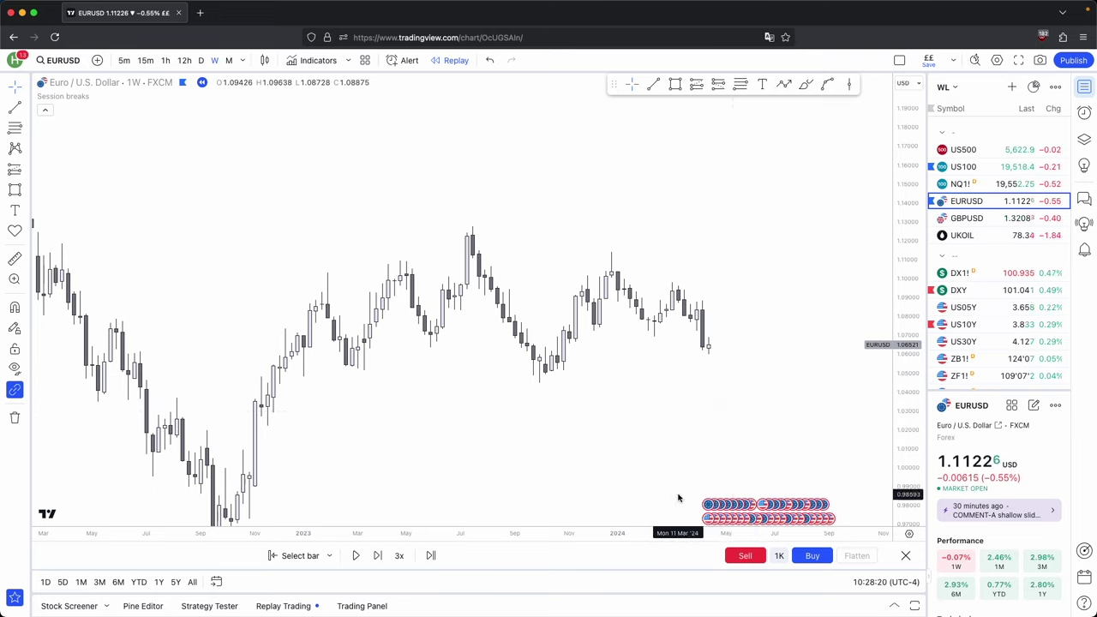
Step: Draw a rectangle zone from the 18 December 2023 candle between about 1.0897 and 1.1037, extended to late April 2024
{"action": "left_click_drag", "start_coordinate": [648, 435], "coordinate": [659, 444]}
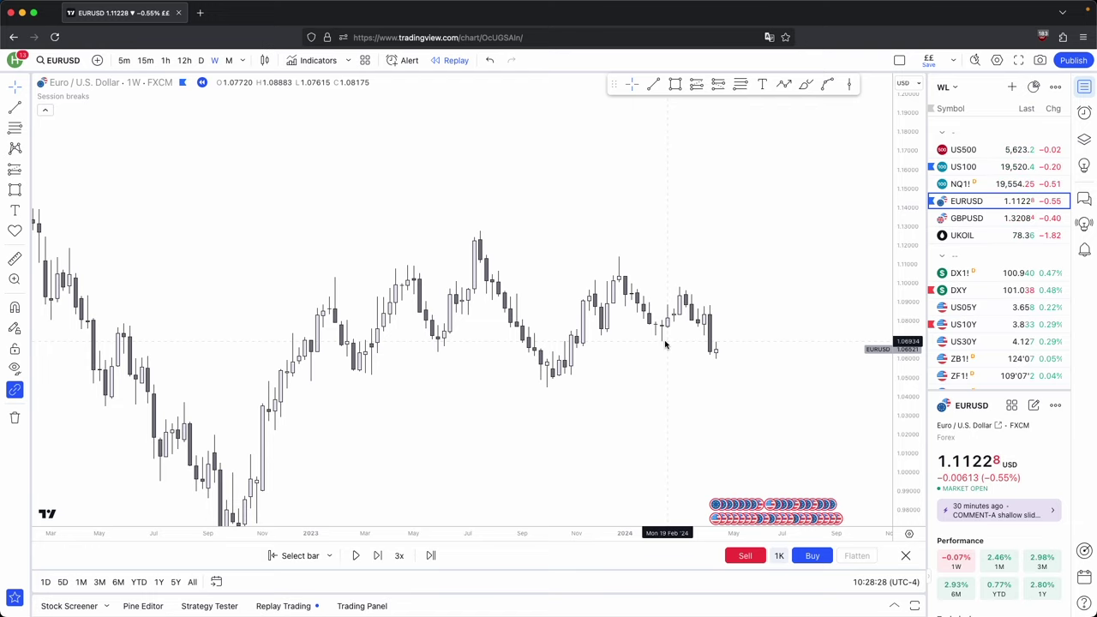
{"action": "scroll", "coordinate": [666, 343], "scroll_direction": "up", "scroll_amount": 4}
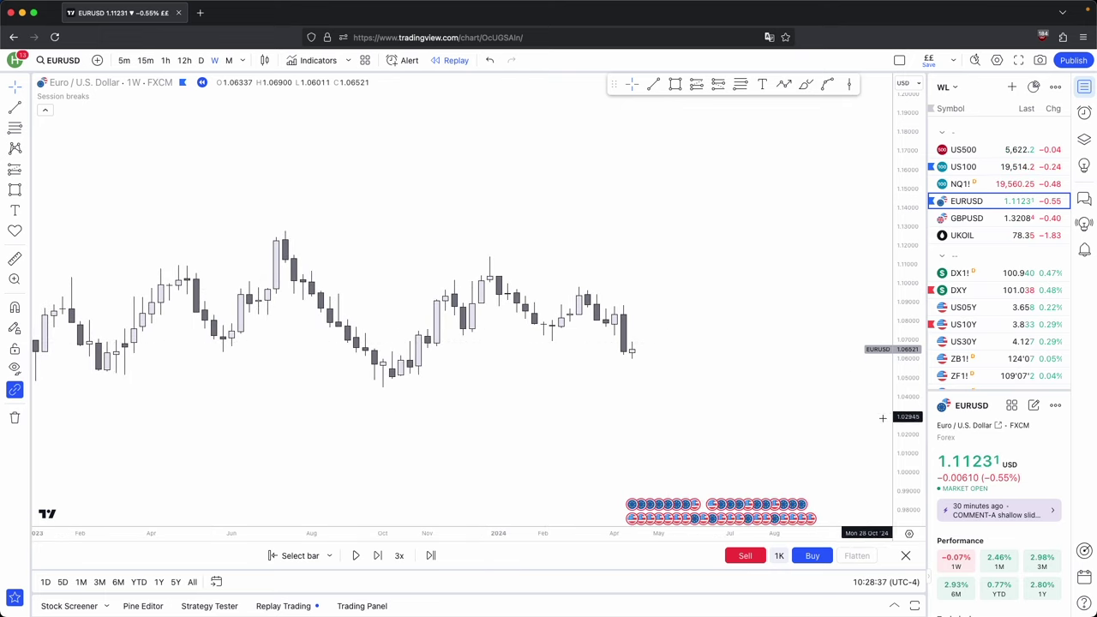
{"action": "left_click_drag", "start_coordinate": [907, 414], "coordinate": [905, 249]}
{"action": "left_click", "coordinate": [444, 259]}
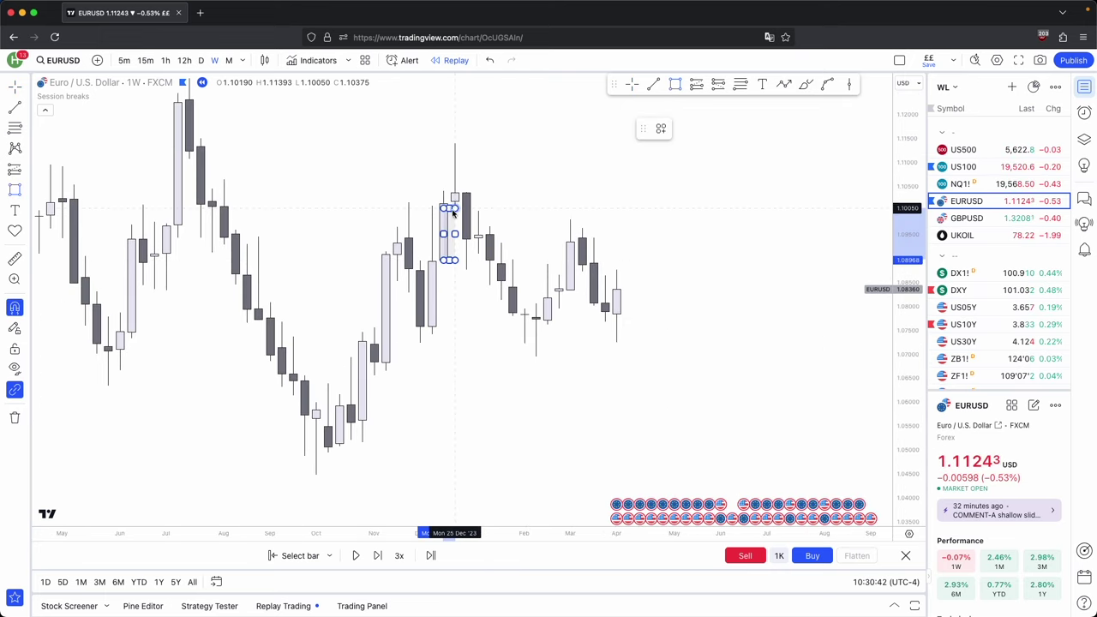
{"action": "left_click", "coordinate": [454, 204]}
{"action": "left_click_drag", "start_coordinate": [455, 202], "coordinate": [666, 243]}
{"action": "left_click", "coordinate": [666, 242]}
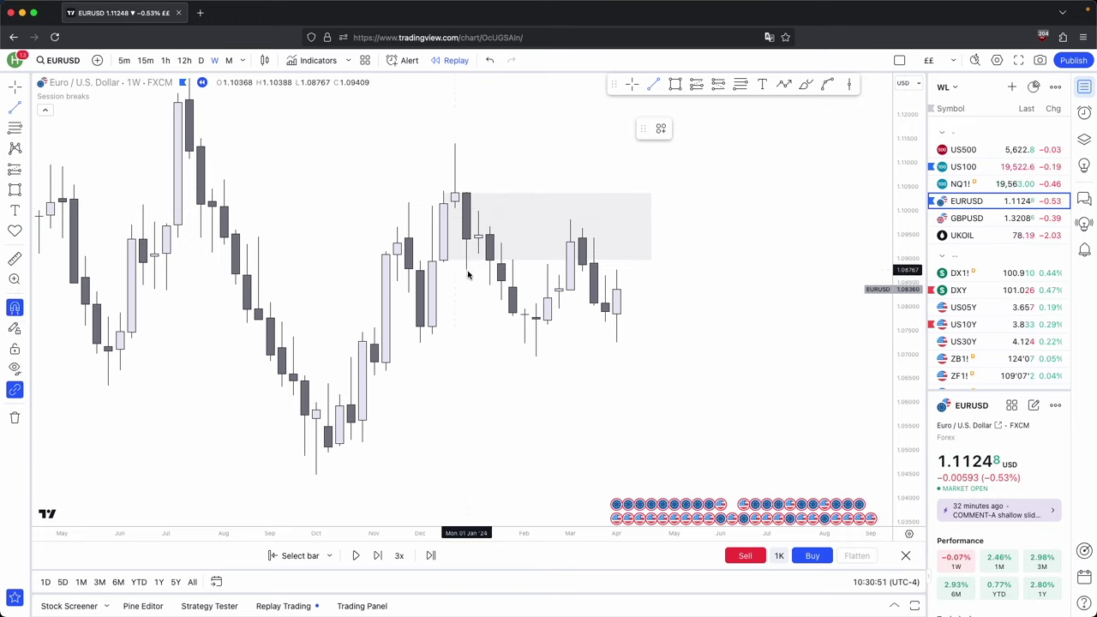
Step: Draw a short horizontal line from the 1 January low at about 1.0877 and a Sellside LQ line from the February low into late May
{"action": "left_click", "coordinate": [502, 274]}
{"action": "left_click", "coordinate": [708, 296]}
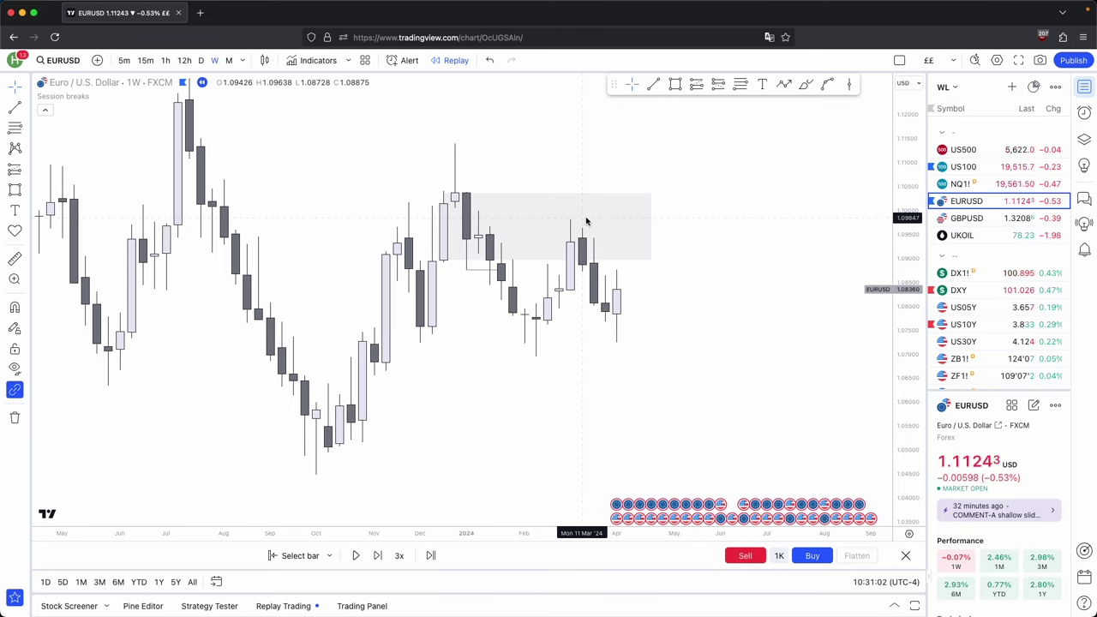
{"action": "left_click", "coordinate": [653, 84]}
{"action": "left_click", "coordinate": [536, 355]}
{"action": "left_click", "coordinate": [709, 356]}
{"action": "left_click", "coordinate": [661, 128]}
{"action": "left_click", "coordinate": [669, 339]}
{"action": "left_click", "coordinate": [672, 324]}
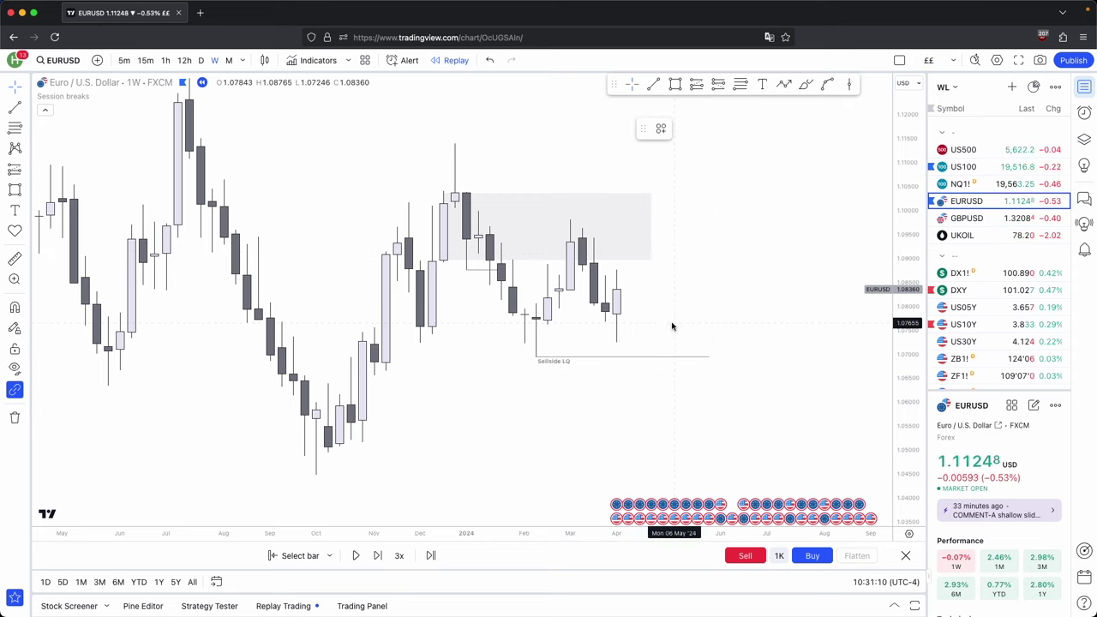
Step: Measure the drop from above the 25 December high to the Sellside LQ line into May and into June 2024, clearing both measurements
{"action": "left_click", "coordinate": [453, 131], "text": "shift"}
{"action": "left_click", "coordinate": [685, 358]}
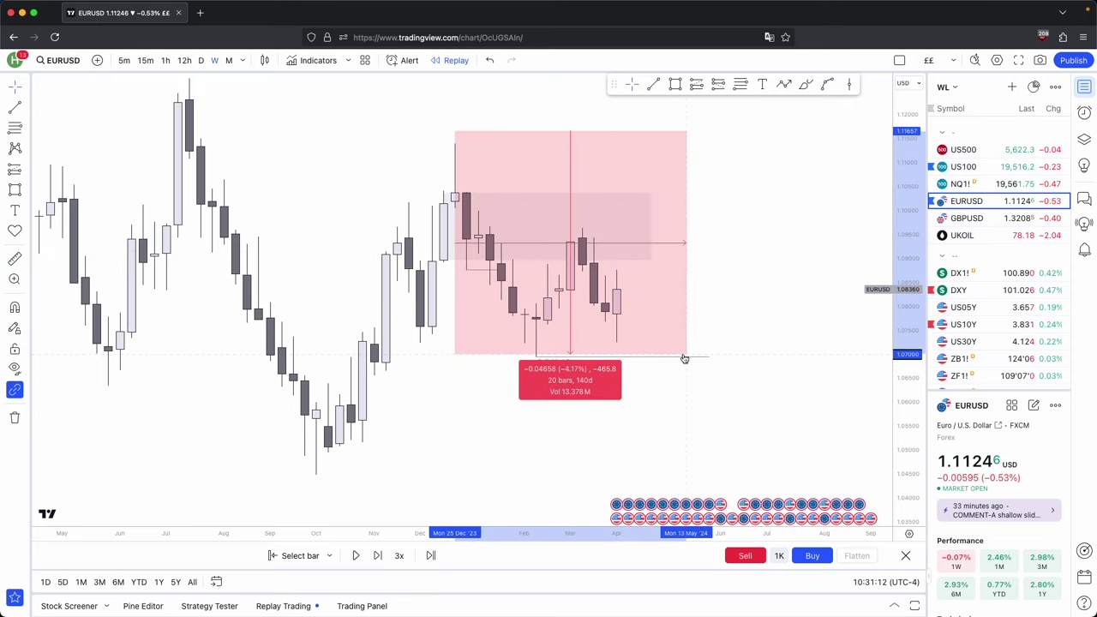
{"action": "left_click", "coordinate": [686, 358]}
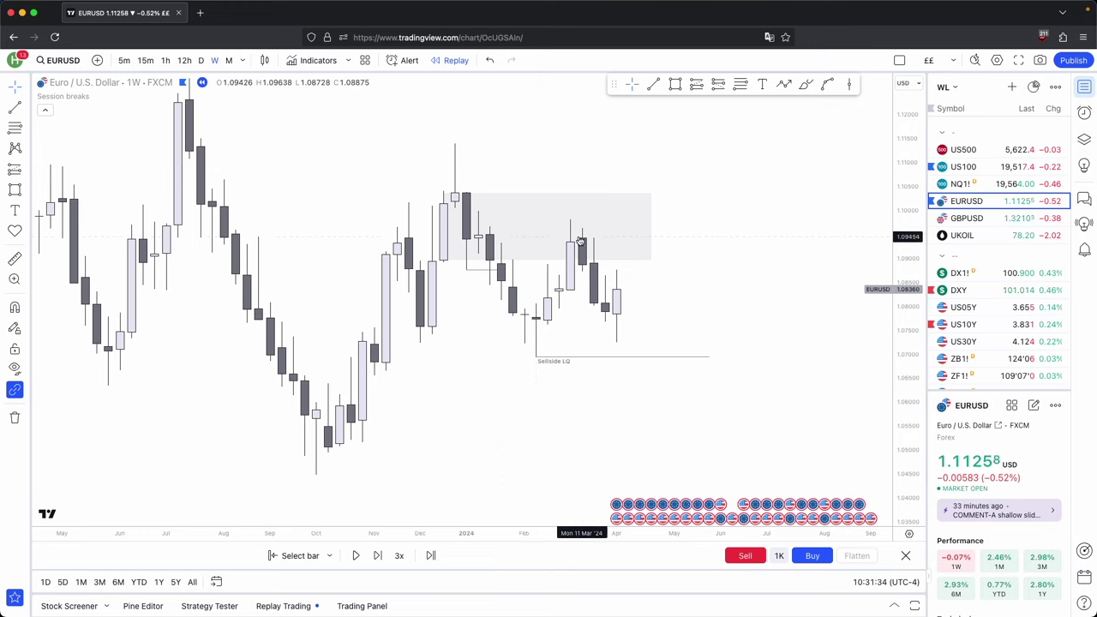
{"action": "left_click", "coordinate": [444, 239]}
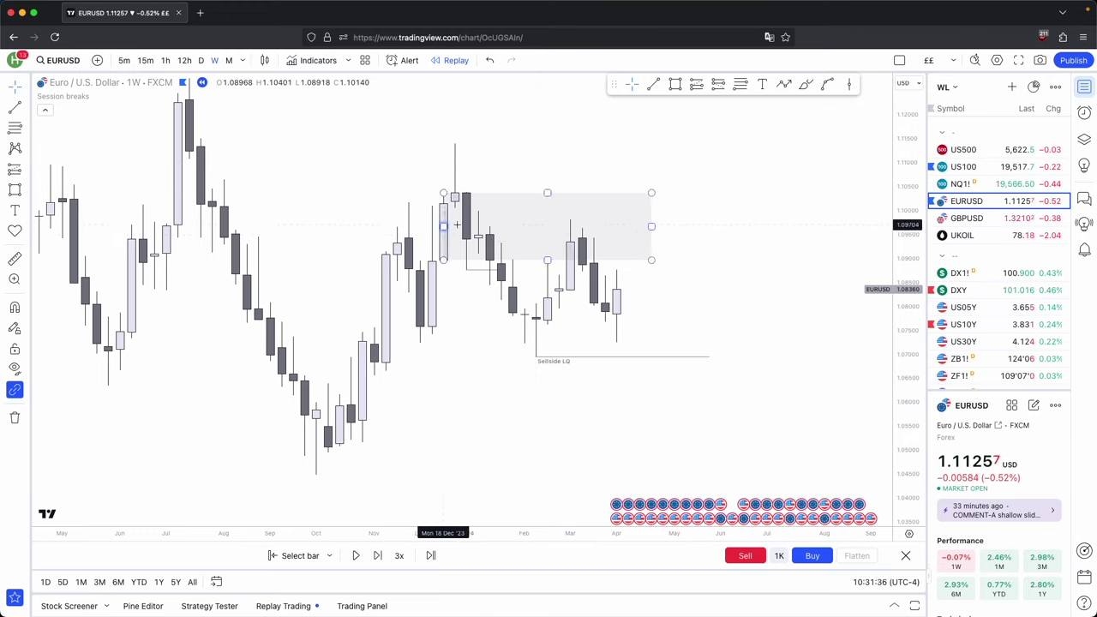
{"action": "left_click", "coordinate": [455, 137], "text": "shift"}
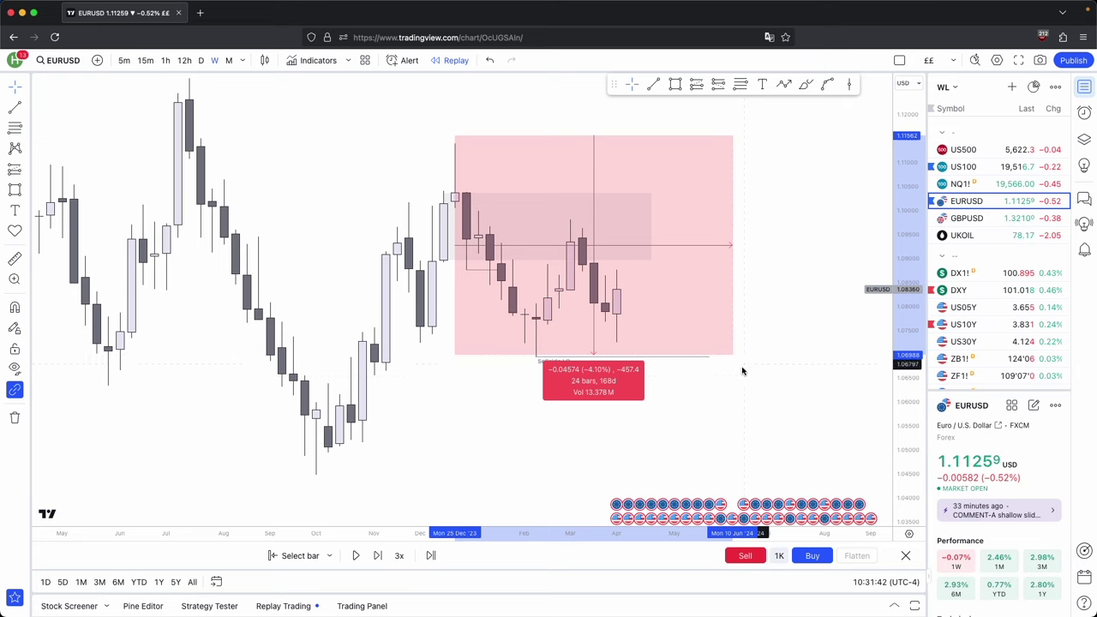
{"action": "left_click", "coordinate": [747, 379]}
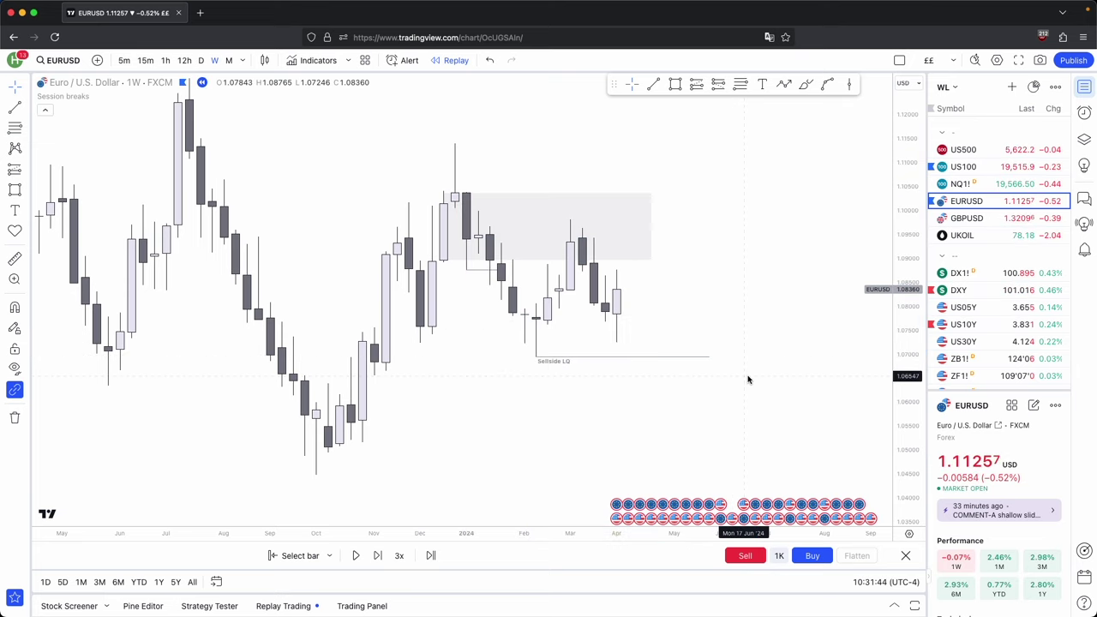
Step: On the daily timeframe, draw horizontal trend lines from the 12 March low at about 1.0902 and the 29 February low at about 1.0796
{"action": "left_click", "coordinate": [203, 64]}
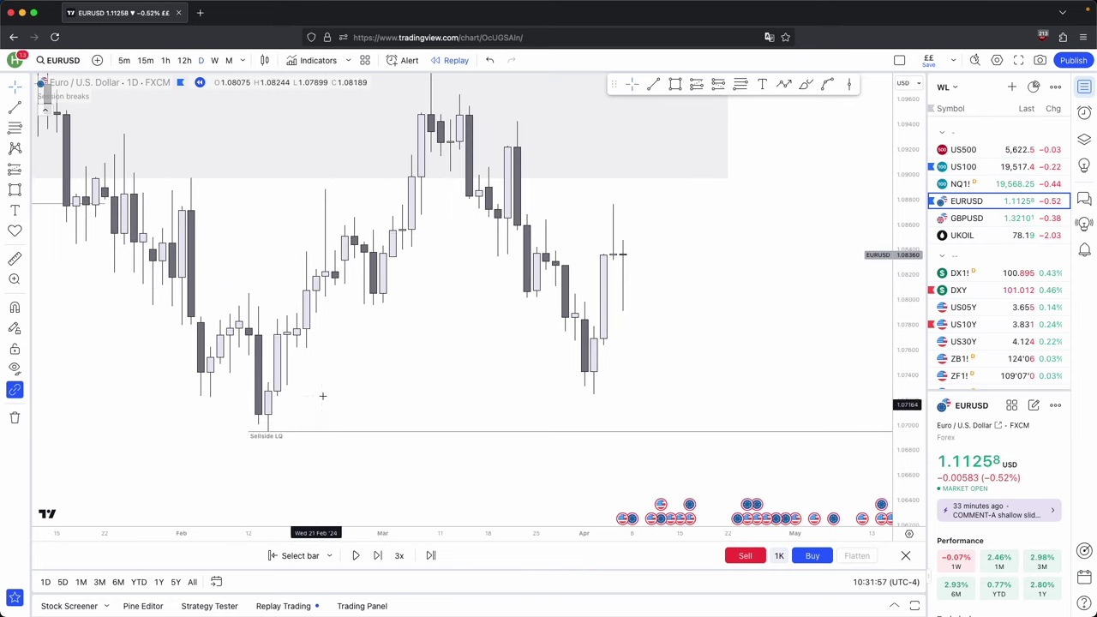
{"action": "left_click_drag", "start_coordinate": [323, 397], "coordinate": [271, 456]}
{"action": "left_click_drag", "start_coordinate": [436, 399], "coordinate": [469, 404]}
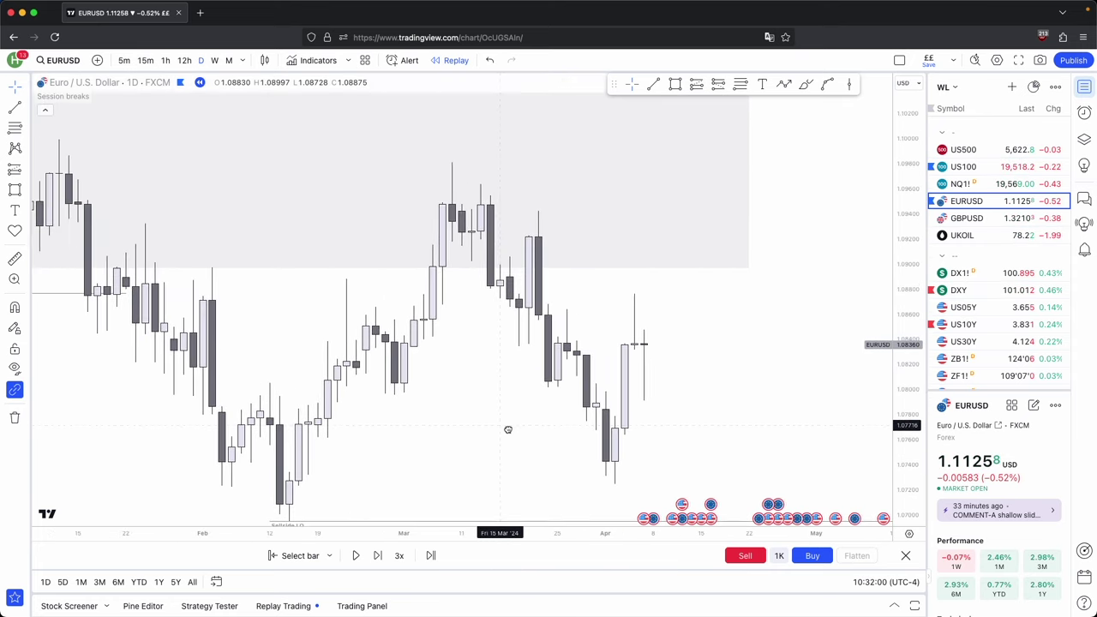
{"action": "scroll", "coordinate": [514, 407], "scroll_direction": "up", "scroll_amount": 2}
{"action": "left_click", "coordinate": [654, 84]}
{"action": "left_click", "coordinate": [446, 261]}
{"action": "left_click", "coordinate": [429, 273]}
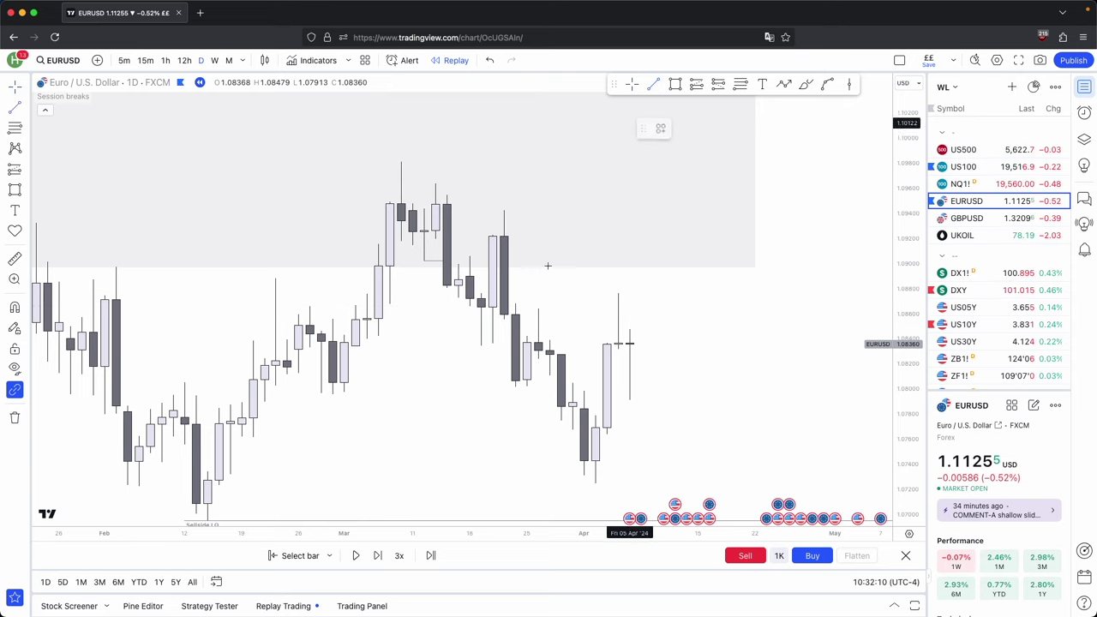
{"action": "left_click_drag", "start_coordinate": [332, 394], "coordinate": [515, 395]}
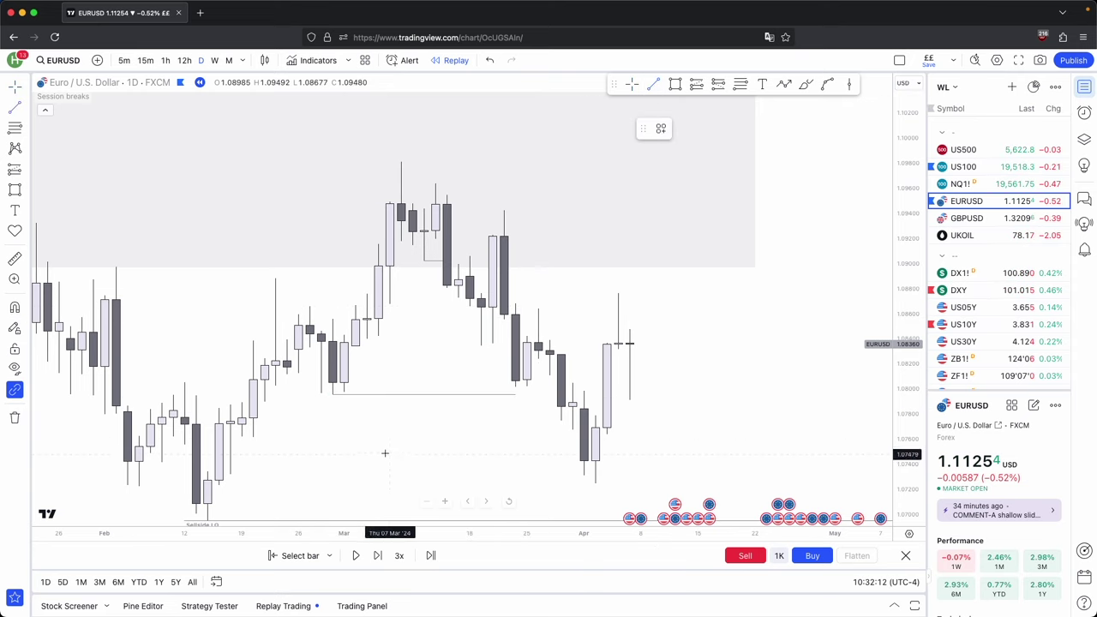
Step: Draw a horizontal line from the 20 February low at about 1.0762 into early April and advance the replay to 10 April 2024
{"action": "mouse_move", "coordinate": [253, 437]}
{"action": "left_mouse_down"}
{"action": "mouse_move", "coordinate": [587, 454]}
{"action": "mouse_move", "coordinate": [607, 441]}
{"action": "left_mouse_up"}
{"action": "left_click", "coordinate": [587, 456], "text": "shift"}
{"action": "left_click", "coordinate": [375, 555]}
{"action": "left_click", "coordinate": [375, 555]}
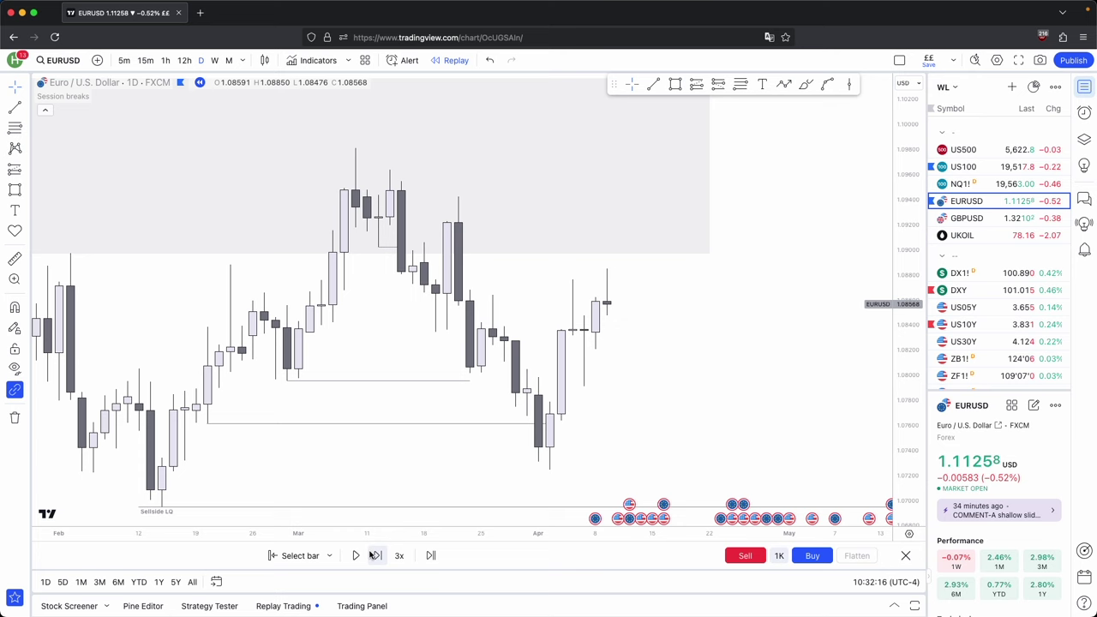
{"action": "left_click", "coordinate": [372, 555]}
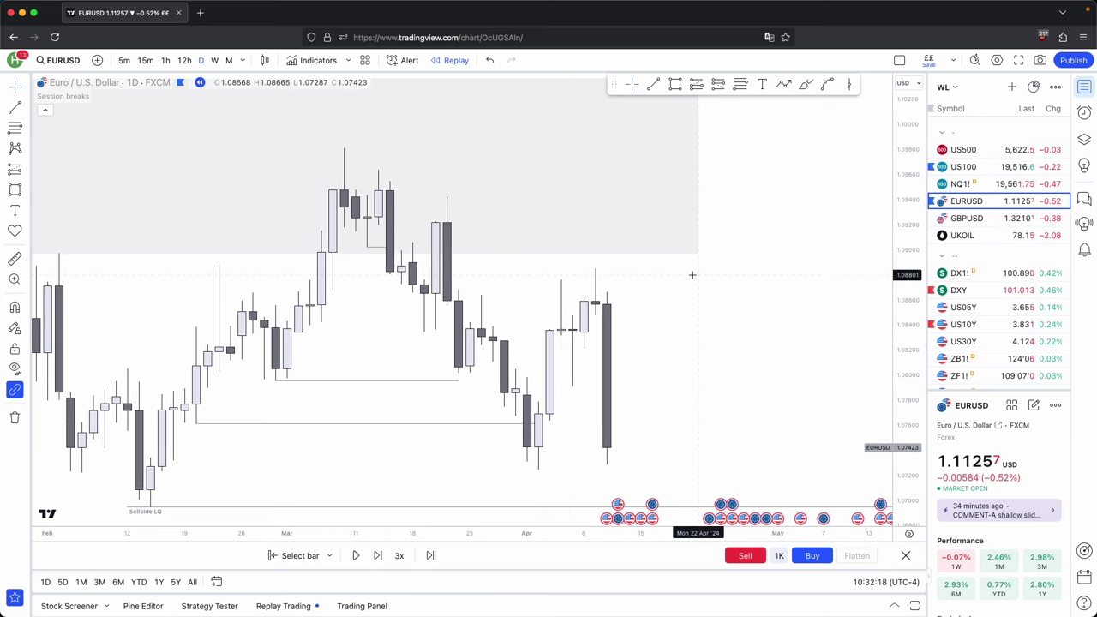
Step: Draw short horizontal trend lines from the 26 March high at about 1.0864 and the 4 April high at about 1.0876
{"action": "mouse_move", "coordinate": [486, 283]}
{"action": "left_mouse_down"}
{"action": "mouse_move", "coordinate": [578, 284]}
{"action": "mouse_move", "coordinate": [635, 269]}
{"action": "left_mouse_up"}
{"action": "left_click", "coordinate": [583, 257]}
{"action": "left_click", "coordinate": [654, 86]}
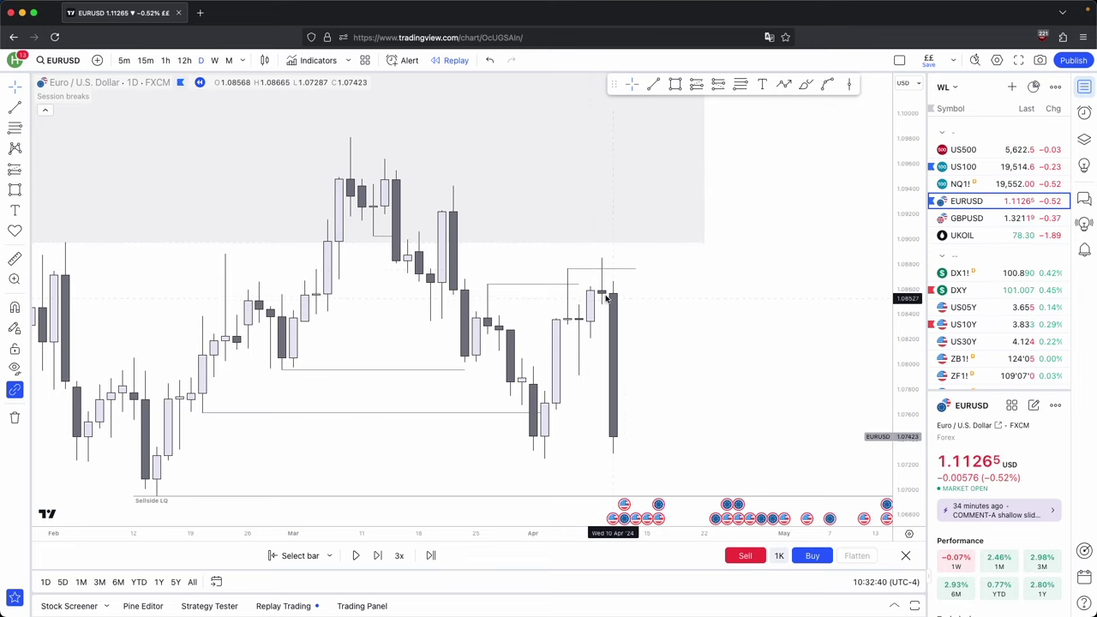
Step: Draw a rising trend line below the October 2023 lows, from 3 October at about 1.0428 to 2 November at about 1.0499
{"action": "left_click_drag", "start_coordinate": [635, 304], "coordinate": [617, 272]}
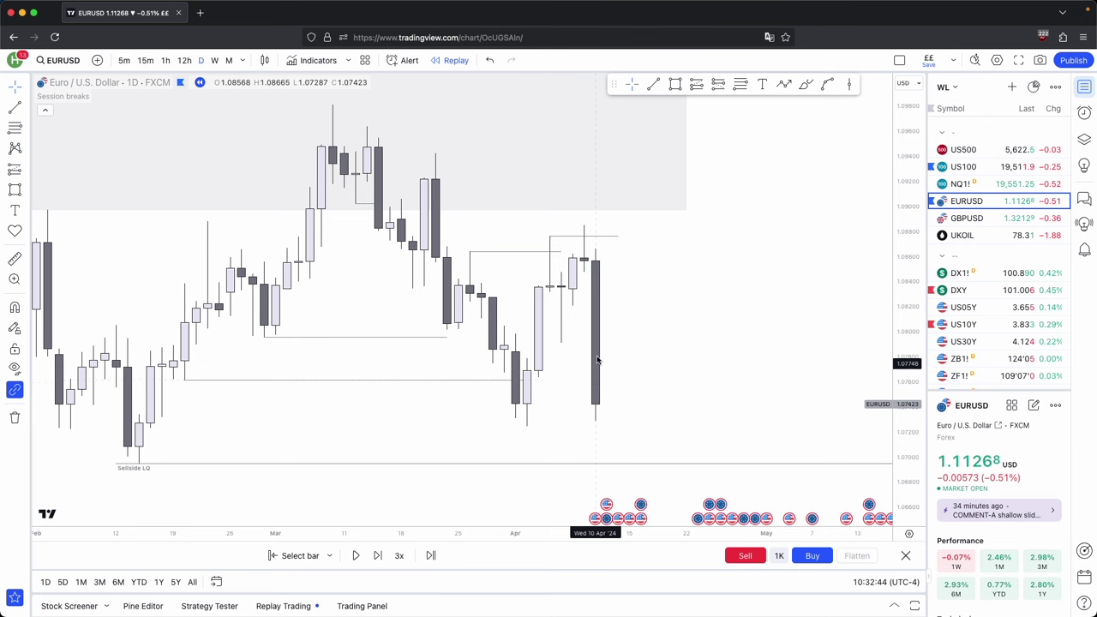
{"action": "scroll", "coordinate": [612, 409], "scroll_direction": "left", "scroll_amount": 5}
{"action": "left_click_drag", "start_coordinate": [902, 383], "coordinate": [901, 479]}
{"action": "left_click_drag", "start_coordinate": [820, 367], "coordinate": [768, 370]}
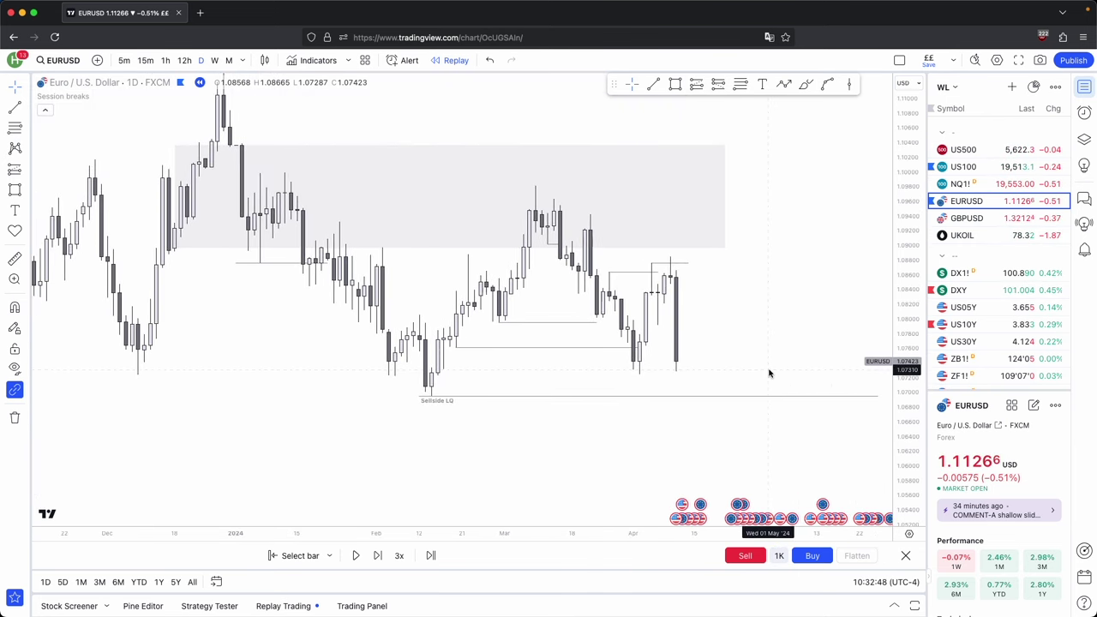
{"action": "scroll", "coordinate": [769, 374], "scroll_direction": "down", "scroll_amount": 2}
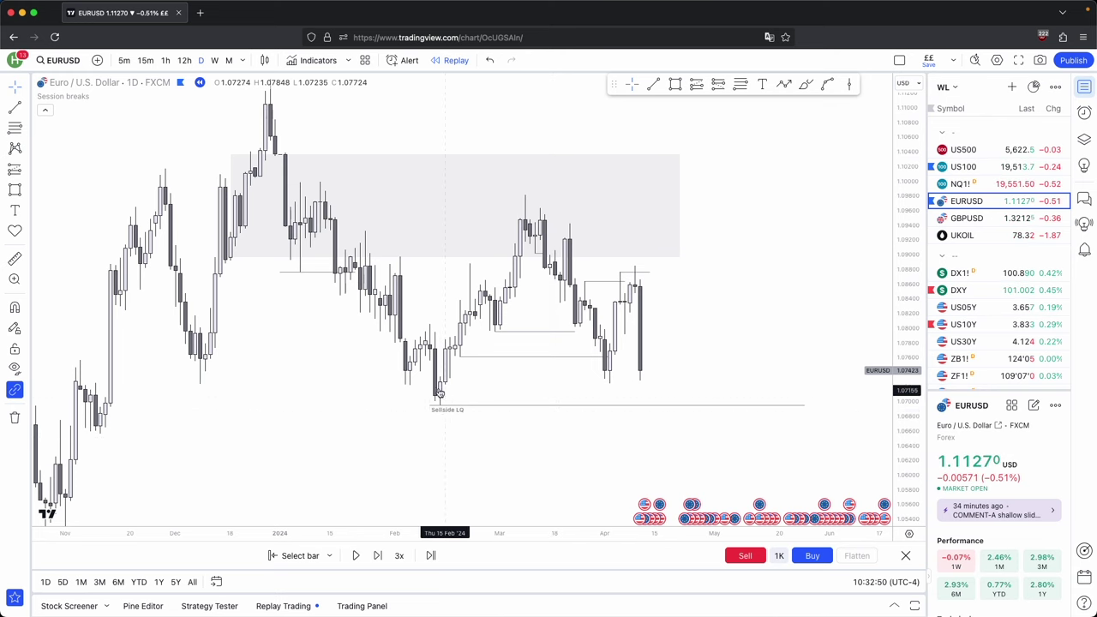
{"action": "left_click_drag", "start_coordinate": [477, 425], "coordinate": [648, 309]}
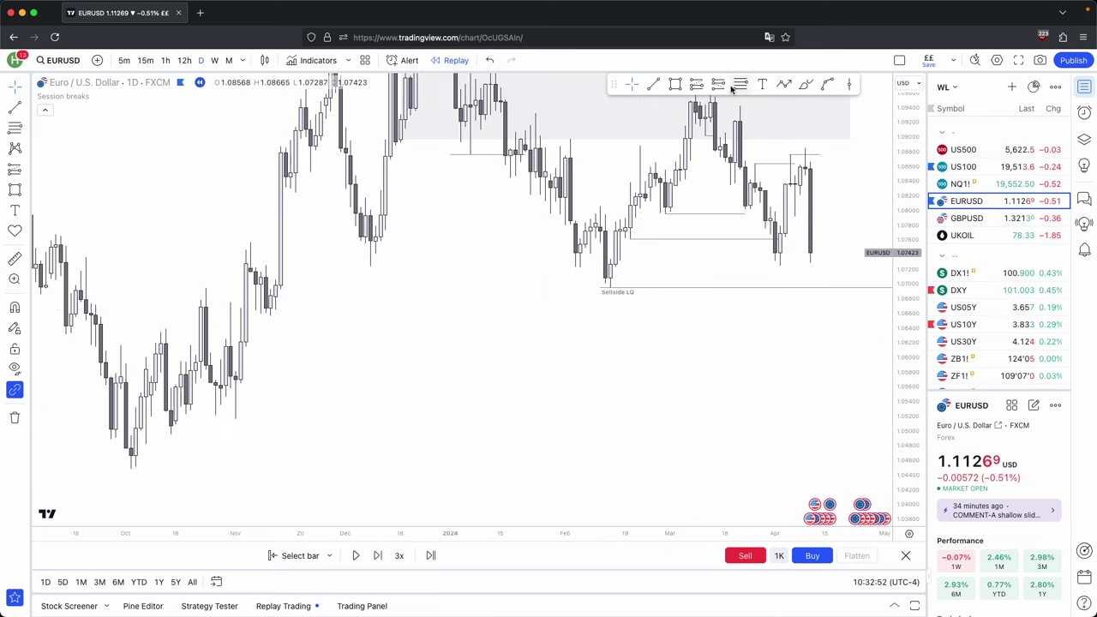
{"action": "left_click", "coordinate": [653, 84]}
{"action": "left_click", "coordinate": [131, 485]}
{"action": "left_click", "coordinate": [241, 431]}
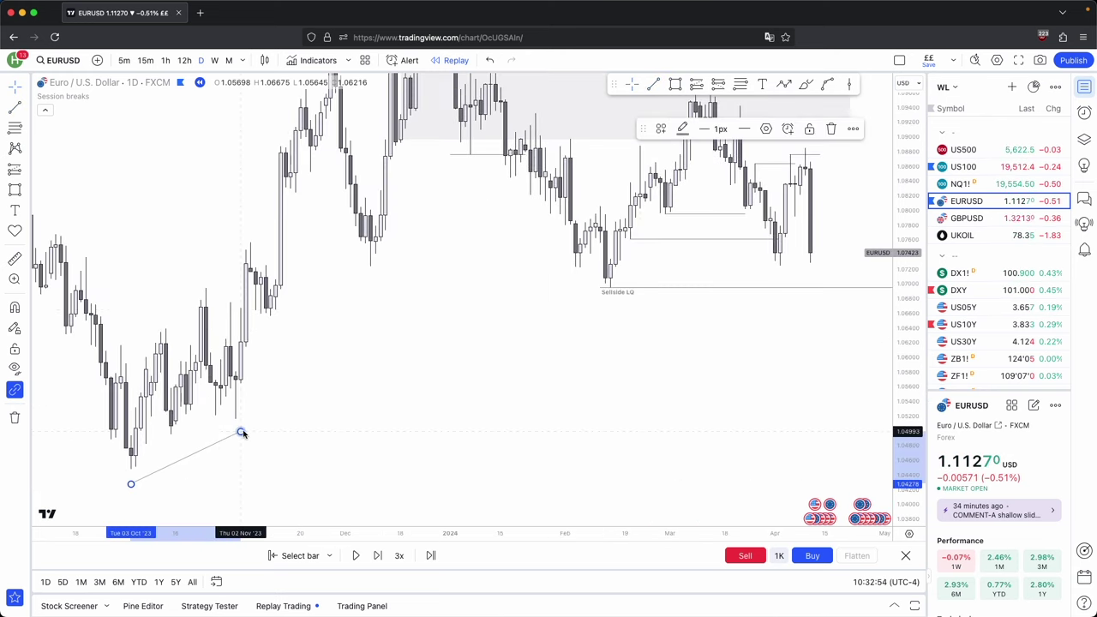
Step: Draw a horizontal line from the November 2023 low at about 1.0656 into June 2024 and apply the Sellside LQ template
{"action": "left_click", "coordinate": [654, 84]}
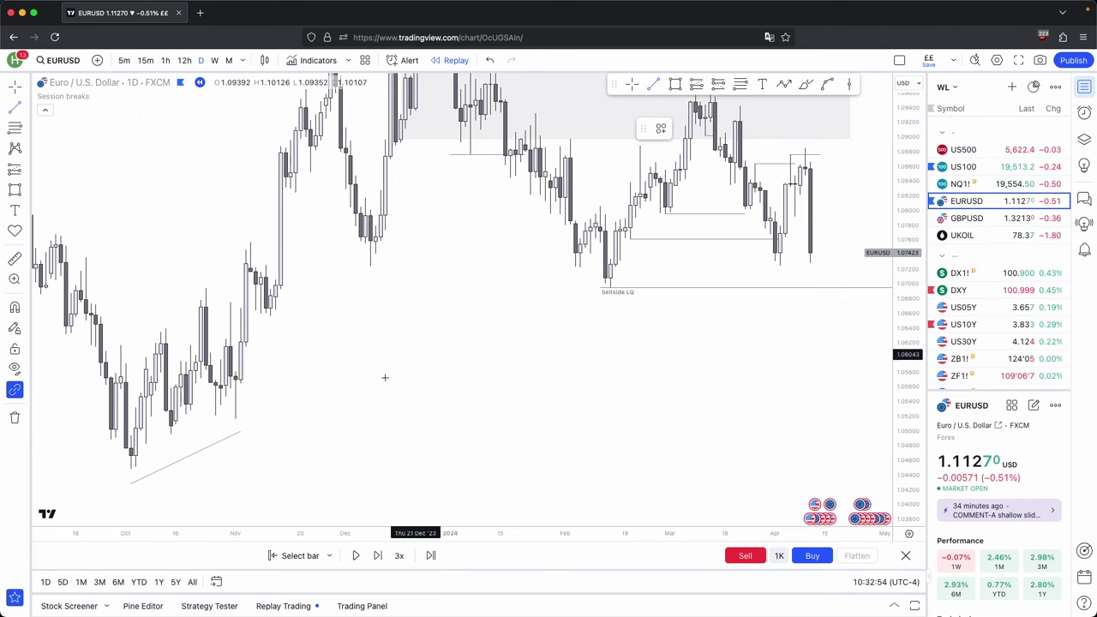
{"action": "left_click", "coordinate": [270, 316]}
{"action": "left_click", "coordinate": [820, 316]}
{"action": "scroll", "coordinate": [568, 414], "scroll_direction": "right", "scroll_amount": 5}
{"action": "left_click", "coordinate": [660, 130]}
{"action": "left_click", "coordinate": [677, 326]}
{"action": "left_click_drag", "start_coordinate": [805, 400], "coordinate": [803, 404]}
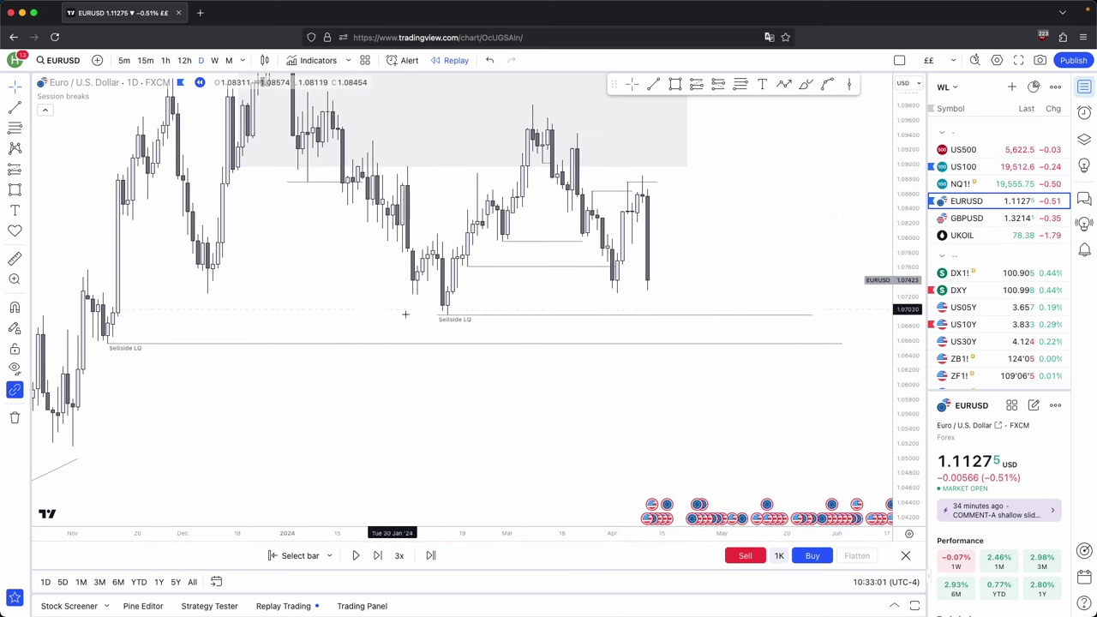
Step: Examine the 10 April drop on the hourly timeframe and return to the daily timeframe
{"action": "scroll", "coordinate": [509, 357], "scroll_direction": "down", "scroll_amount": 1}
{"action": "left_click_drag", "start_coordinate": [509, 358], "coordinate": [524, 318]}
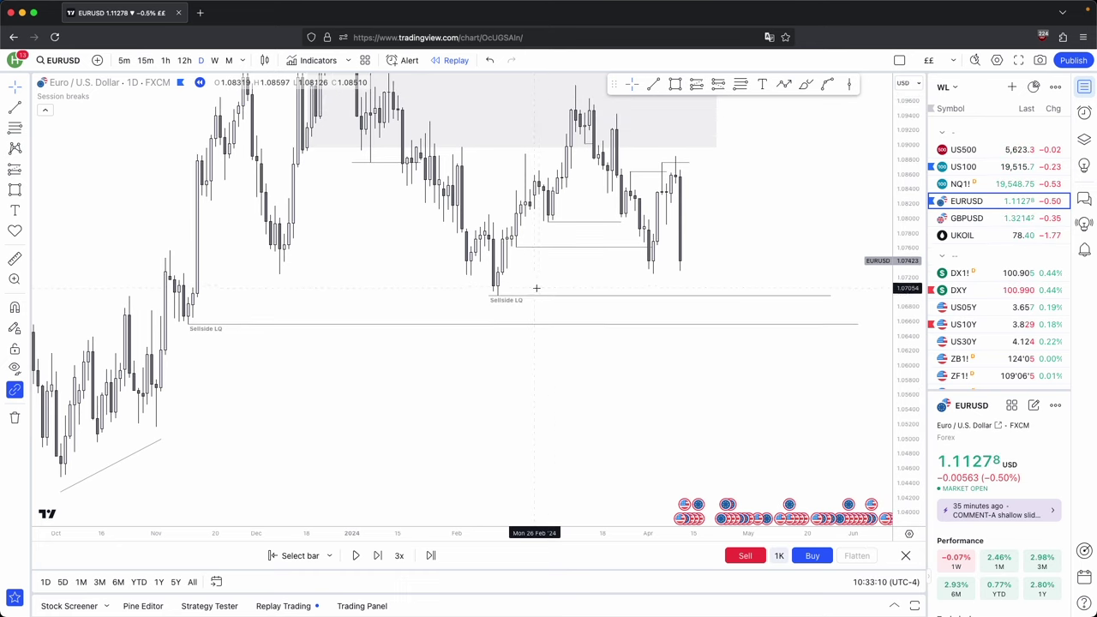
{"action": "left_click", "coordinate": [165, 60]}
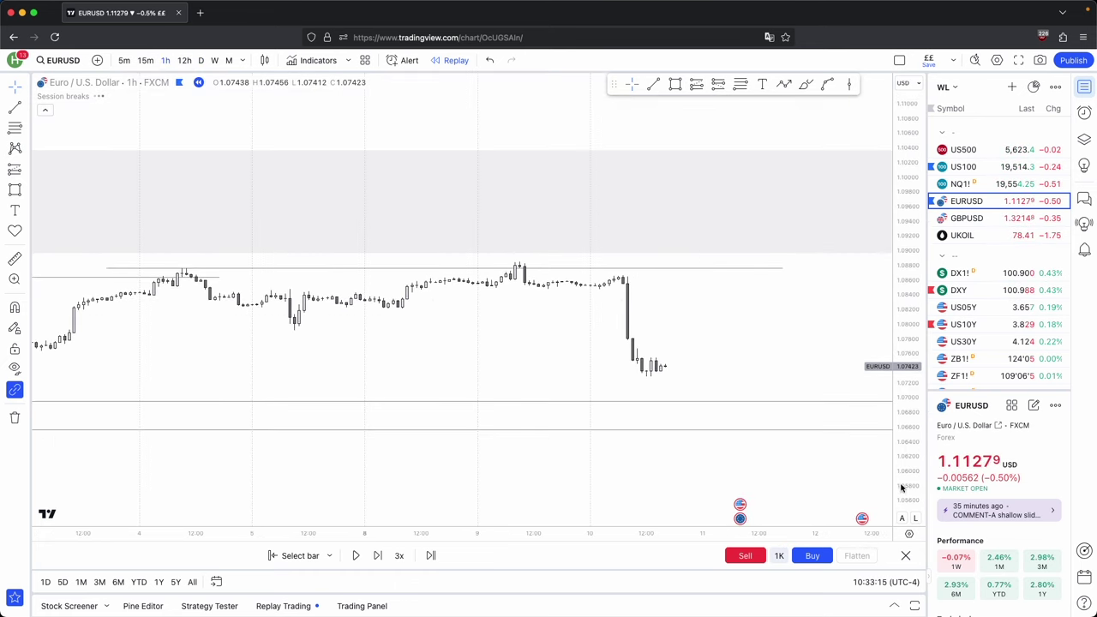
{"action": "left_click", "coordinate": [200, 61]}
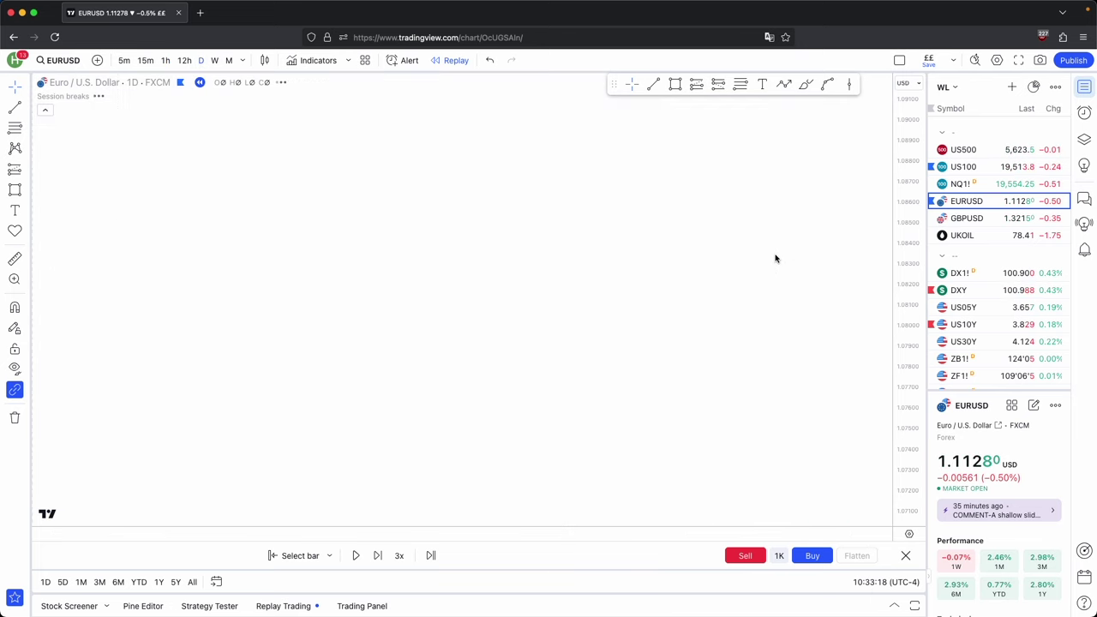
Step: Measure the drop of the 10 April daily candle from its high to its low and clear the measurement
{"action": "scroll", "coordinate": [720, 267], "scroll_direction": "right", "scroll_amount": 2}
{"action": "scroll", "coordinate": [707, 265], "scroll_direction": "up", "scroll_amount": 4}
{"action": "left_click_drag", "start_coordinate": [548, 291], "coordinate": [850, 269]}
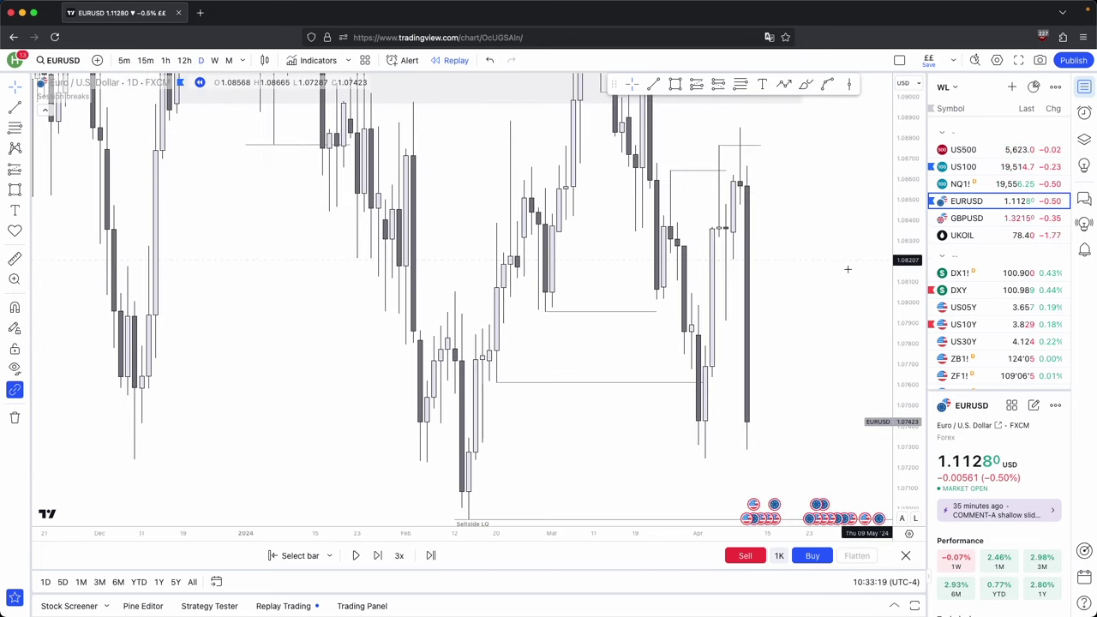
{"action": "scroll", "coordinate": [840, 268], "scroll_direction": "up", "scroll_amount": 5}
{"action": "left_click_drag", "start_coordinate": [661, 175], "coordinate": [620, 168]}
{"action": "left_click_drag", "start_coordinate": [914, 207], "coordinate": [919, 384]}
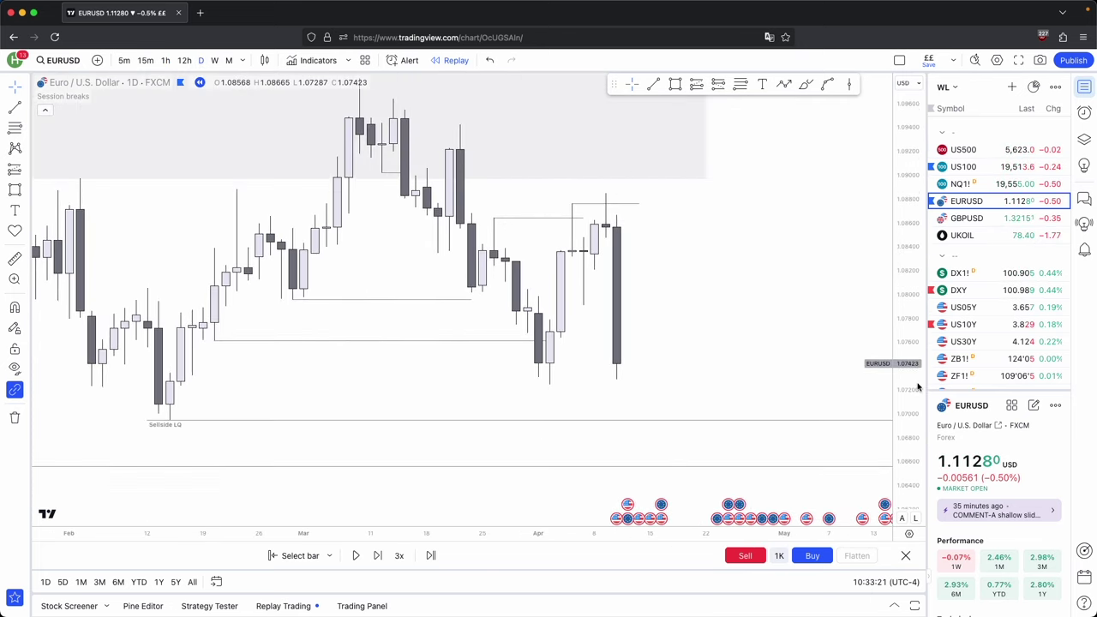
{"action": "scroll", "coordinate": [686, 343], "scroll_direction": "right", "scroll_amount": 1}
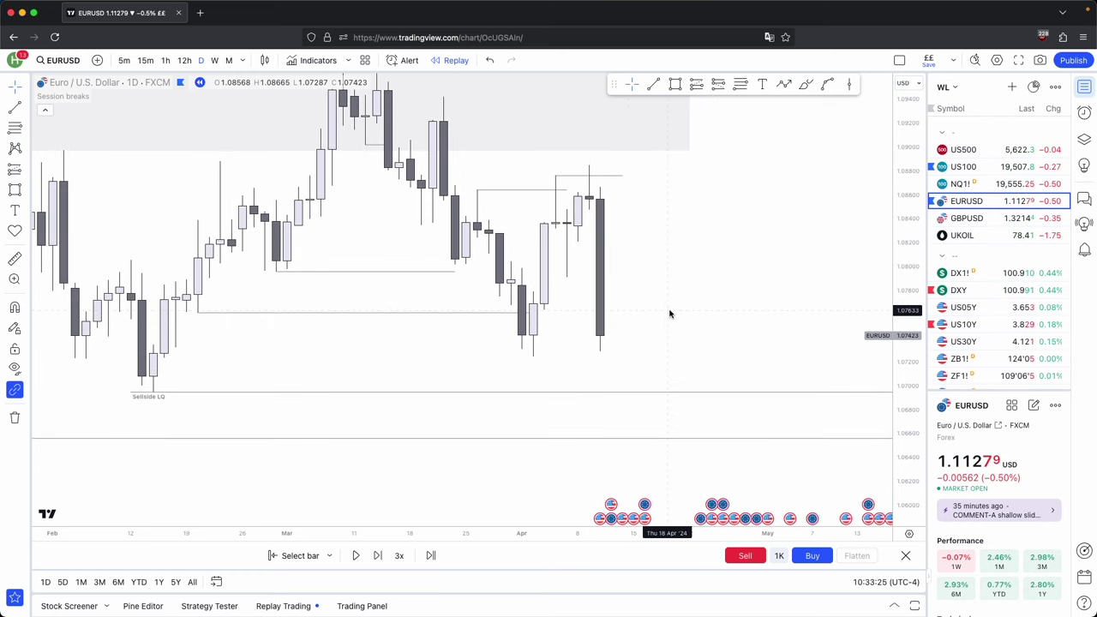
{"action": "left_click", "coordinate": [601, 189], "text": "shift"}
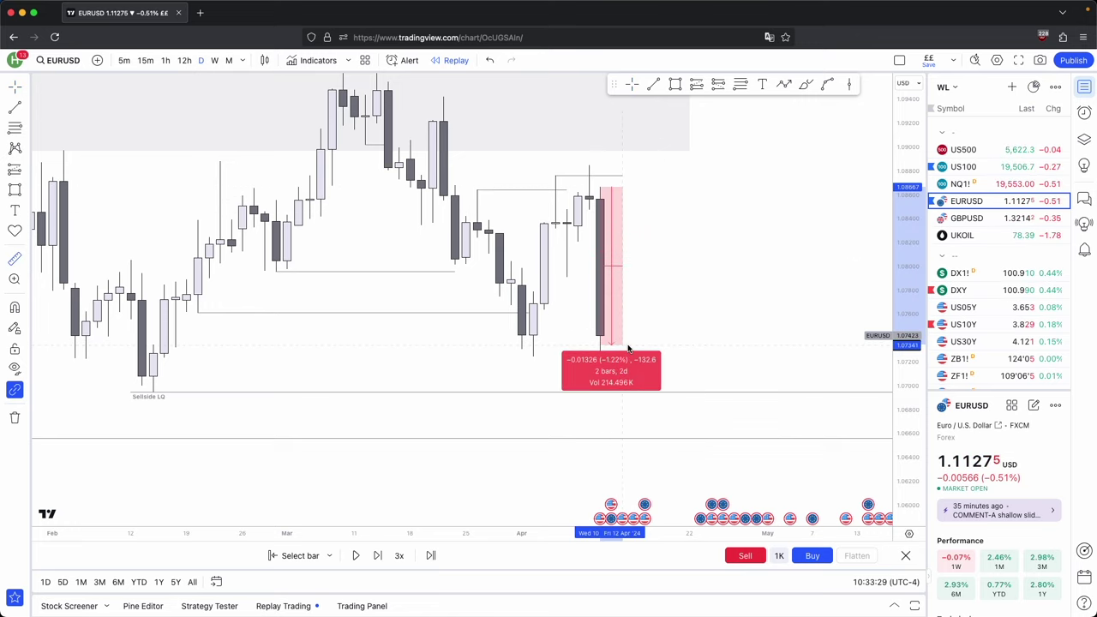
{"action": "left_click", "coordinate": [627, 346]}
{"action": "left_click_drag", "start_coordinate": [914, 285], "coordinate": [915, 305]}
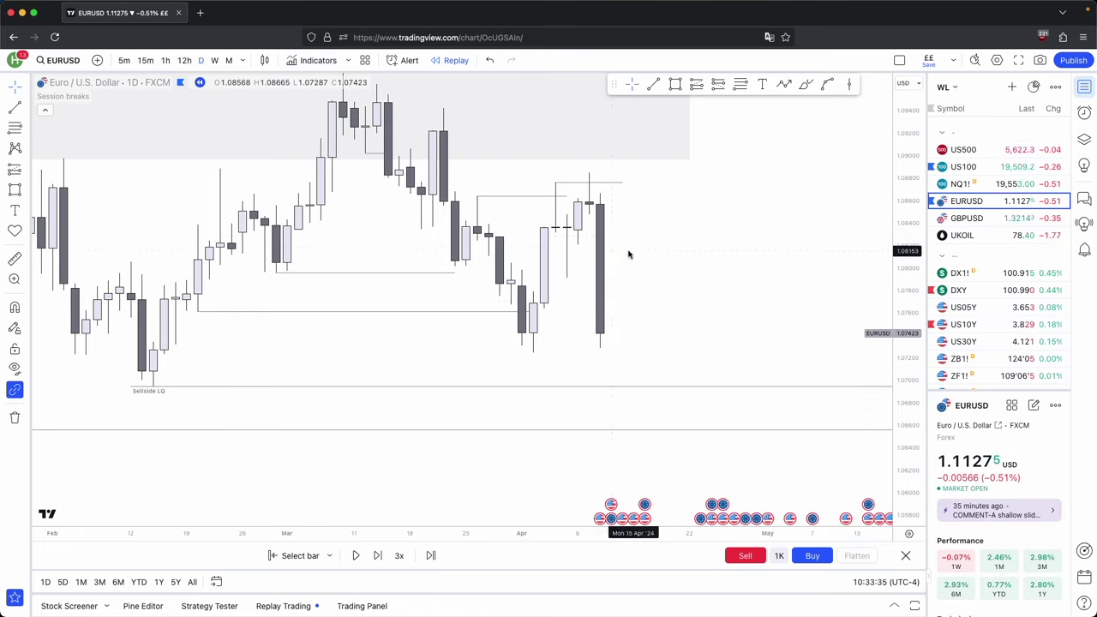
Step: On the hourly timeframe, advance the replay to 11 April 2024 09:00 and mark the 10 April low at about 1.0728 with a horizontal line
{"action": "scroll", "coordinate": [629, 254], "scroll_direction": "left", "scroll_amount": 5}
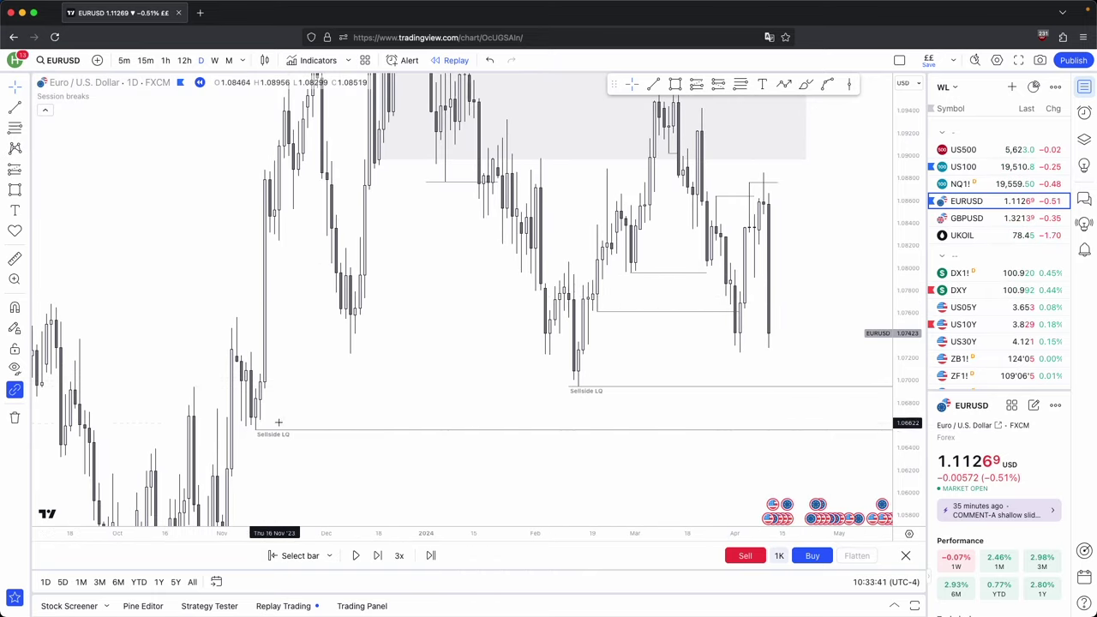
{"action": "scroll", "coordinate": [459, 377], "scroll_direction": "up", "scroll_amount": 5}
{"action": "left_click", "coordinate": [166, 60]}
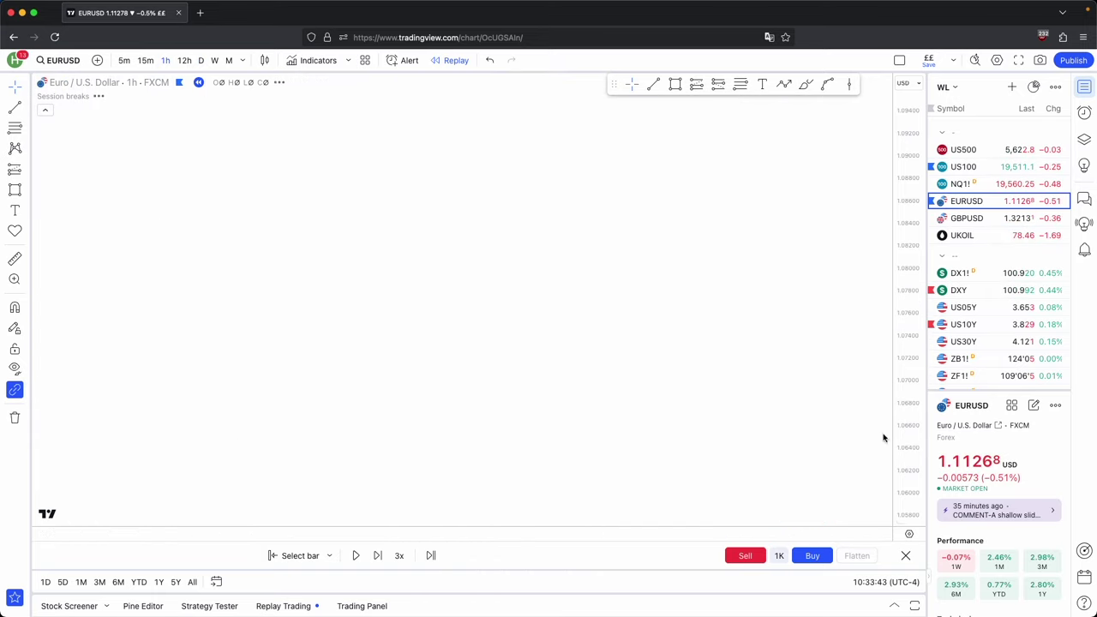
{"action": "left_click_drag", "start_coordinate": [781, 320], "coordinate": [692, 346]}
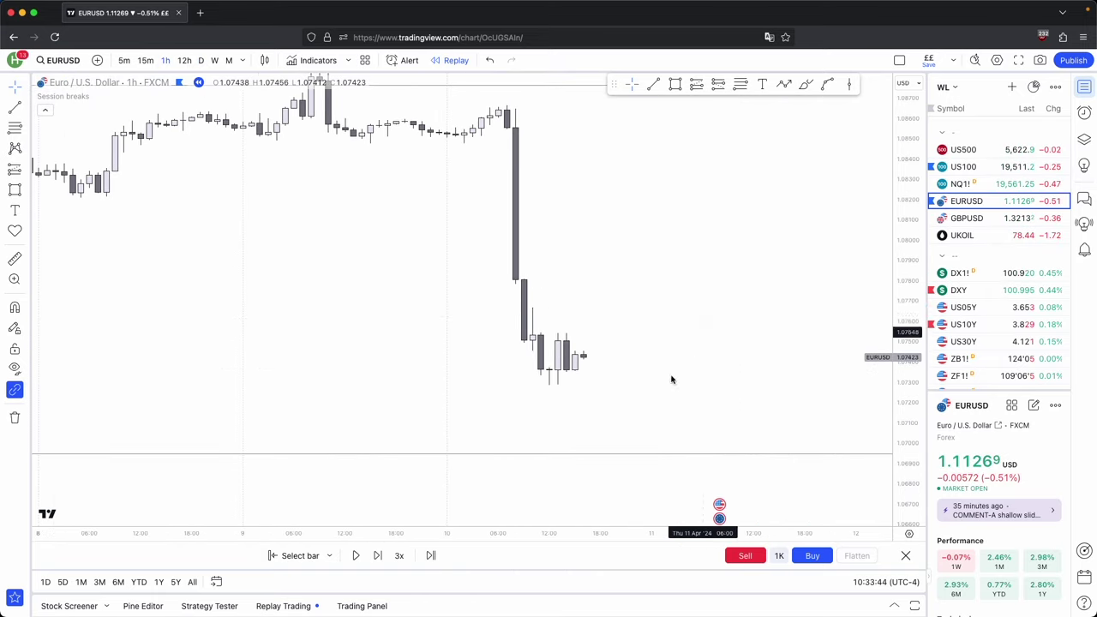
{"action": "left_click", "coordinate": [375, 555]}
{"action": "left_click", "coordinate": [375, 556]}
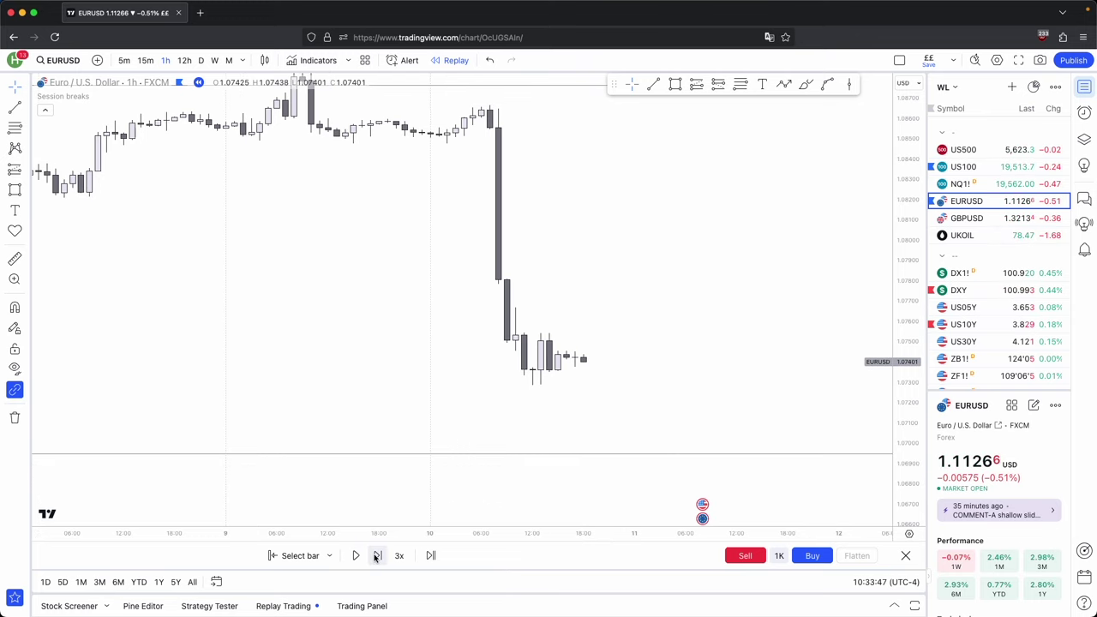
{"action": "left_click", "coordinate": [375, 555]}
{"action": "left_click", "coordinate": [376, 556]}
{"action": "left_click", "coordinate": [375, 555]}
{"action": "left_click", "coordinate": [376, 555]}
{"action": "left_click", "coordinate": [376, 555]}
{"action": "left_click", "coordinate": [376, 555]}
{"action": "left_click", "coordinate": [375, 556]}
{"action": "left_click", "coordinate": [375, 555]}
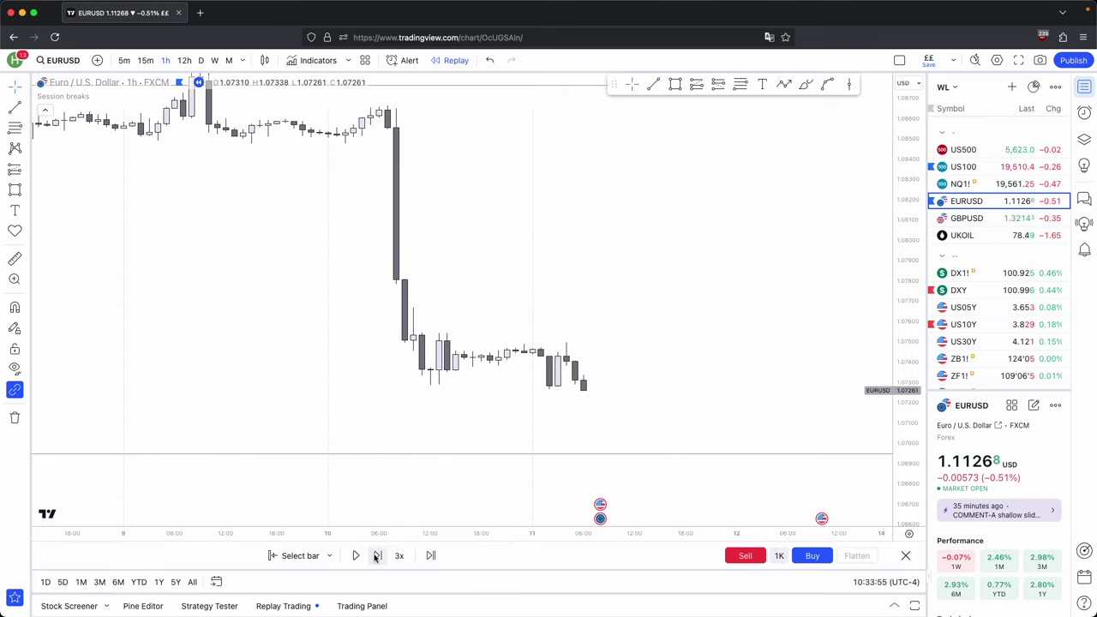
{"action": "left_click", "coordinate": [375, 555]}
{"action": "left_click", "coordinate": [375, 555]}
{"action": "left_click", "coordinate": [375, 555]}
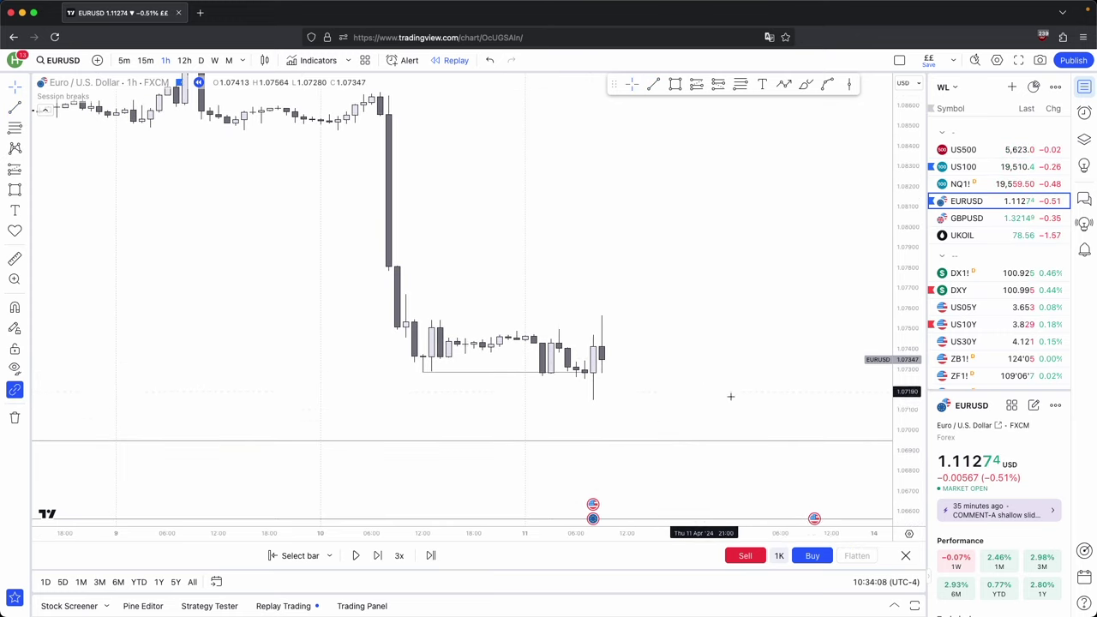
Step: Draw horizontal trend lines from the 10 April 23:00 high at about 1.0749 and the 11 April 04:00 high at about 1.0750
{"action": "left_click_drag", "start_coordinate": [900, 435], "coordinate": [886, 274]}
{"action": "left_click_drag", "start_coordinate": [767, 446], "coordinate": [761, 425]}
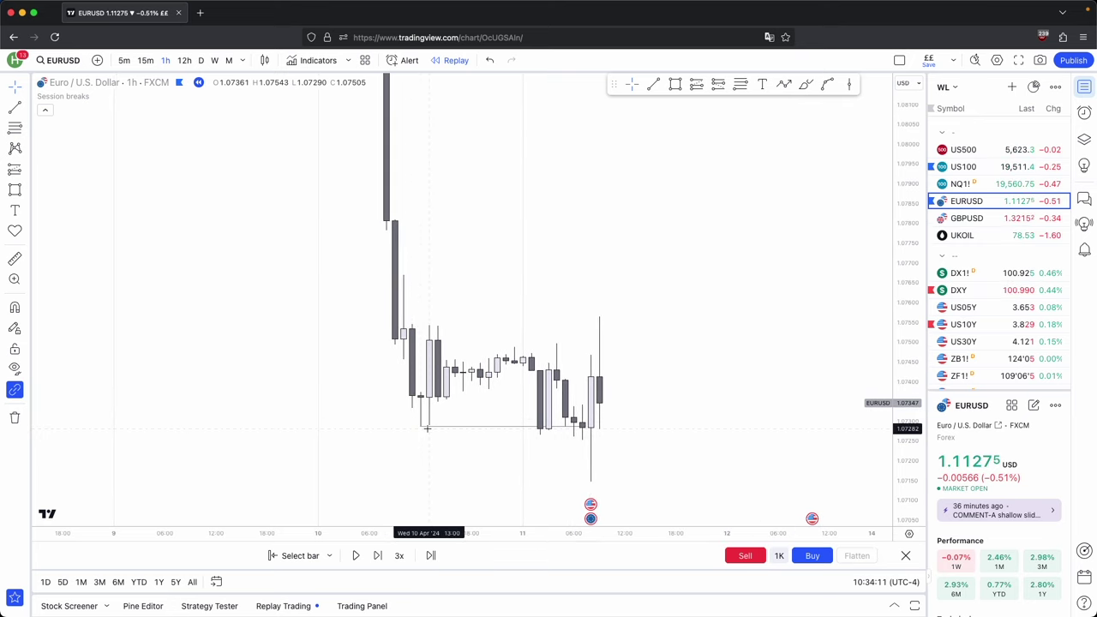
{"action": "left_click_drag", "start_coordinate": [911, 325], "coordinate": [909, 418]}
{"action": "left_click_drag", "start_coordinate": [451, 312], "coordinate": [437, 269]}
{"action": "left_click", "coordinate": [653, 85]}
{"action": "left_click", "coordinate": [560, 290]}
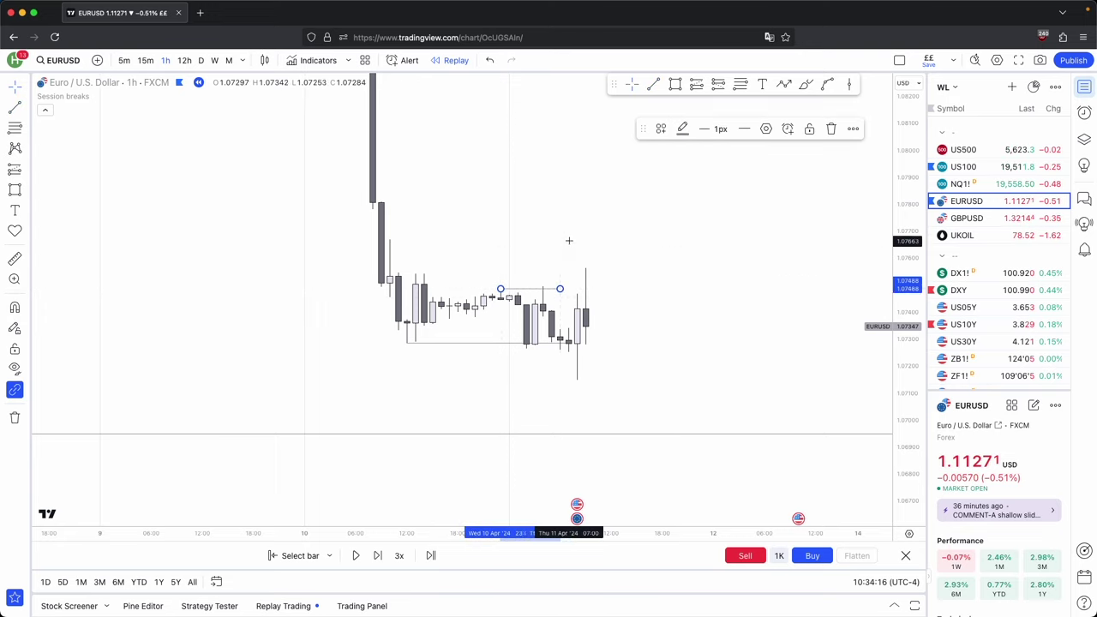
{"action": "left_click", "coordinate": [653, 86]}
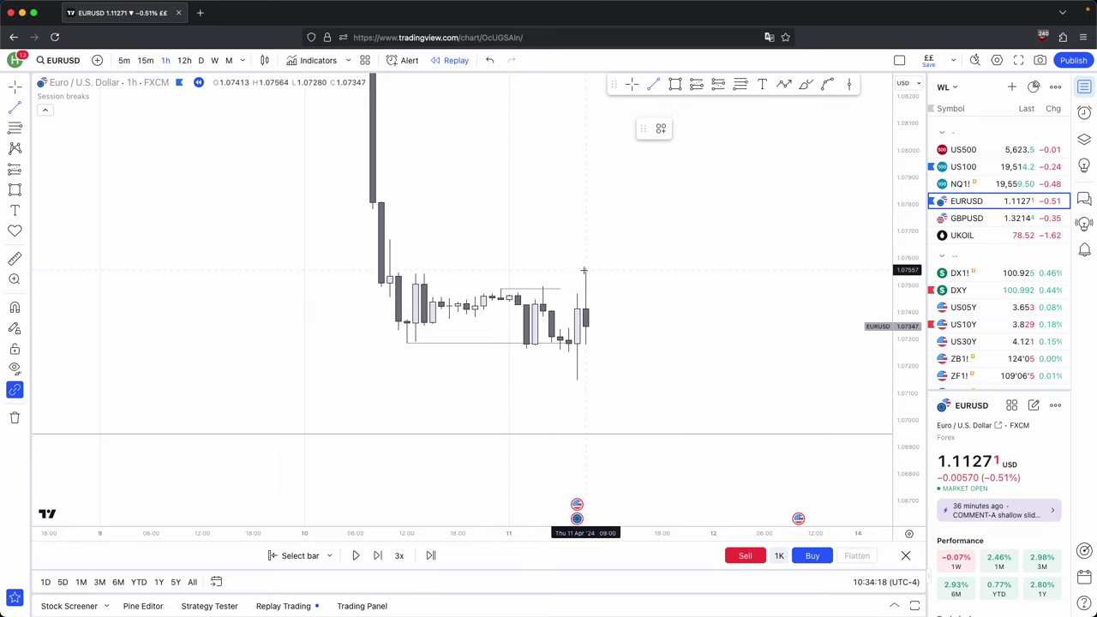
{"action": "left_click", "coordinate": [543, 286]}
{"action": "left_click", "coordinate": [629, 286]}
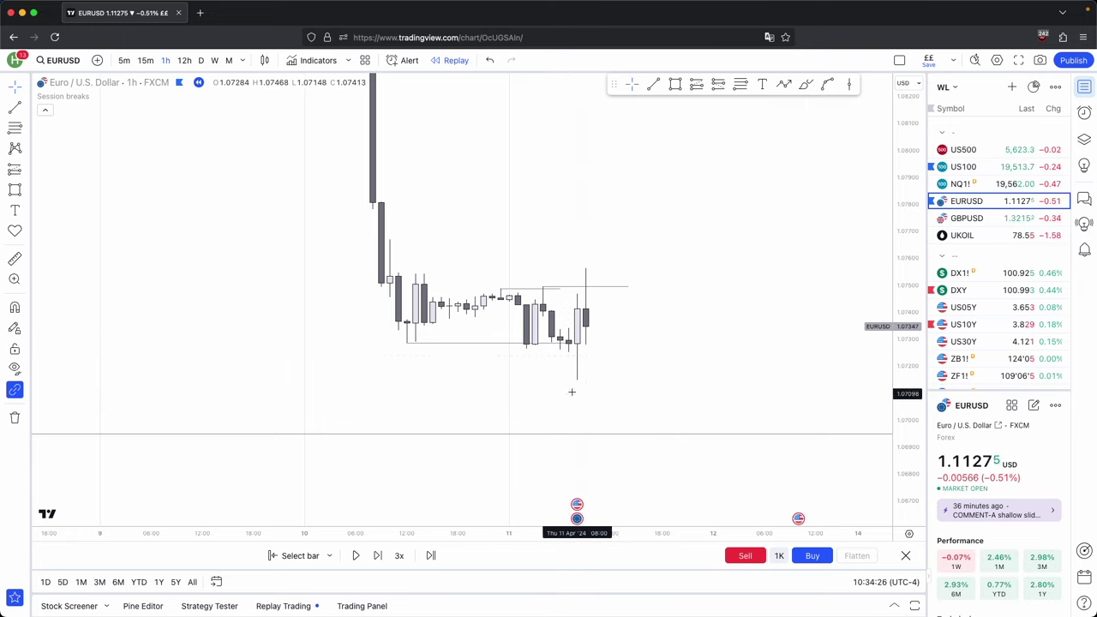
Step: Draw a horizontal trend line from the 11 April 08:00 low at about 1.0715 into 12 April
{"action": "left_click", "coordinate": [654, 83]}
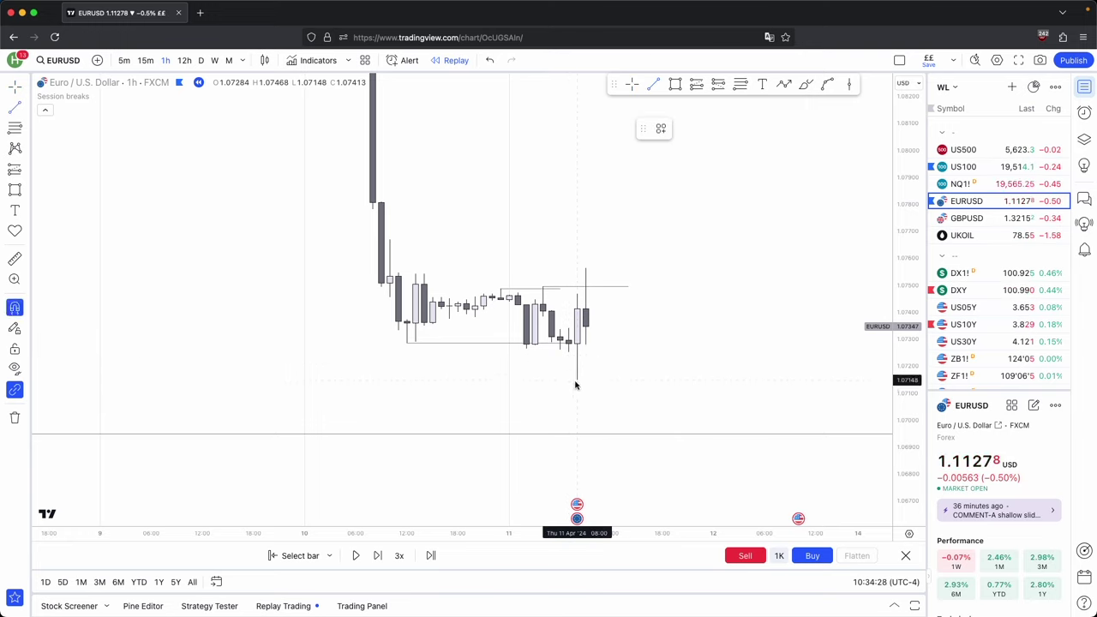
{"action": "left_click", "coordinate": [576, 382]}
{"action": "left_click", "coordinate": [735, 382]}
{"action": "left_click_drag", "start_coordinate": [766, 337], "coordinate": [691, 299]}
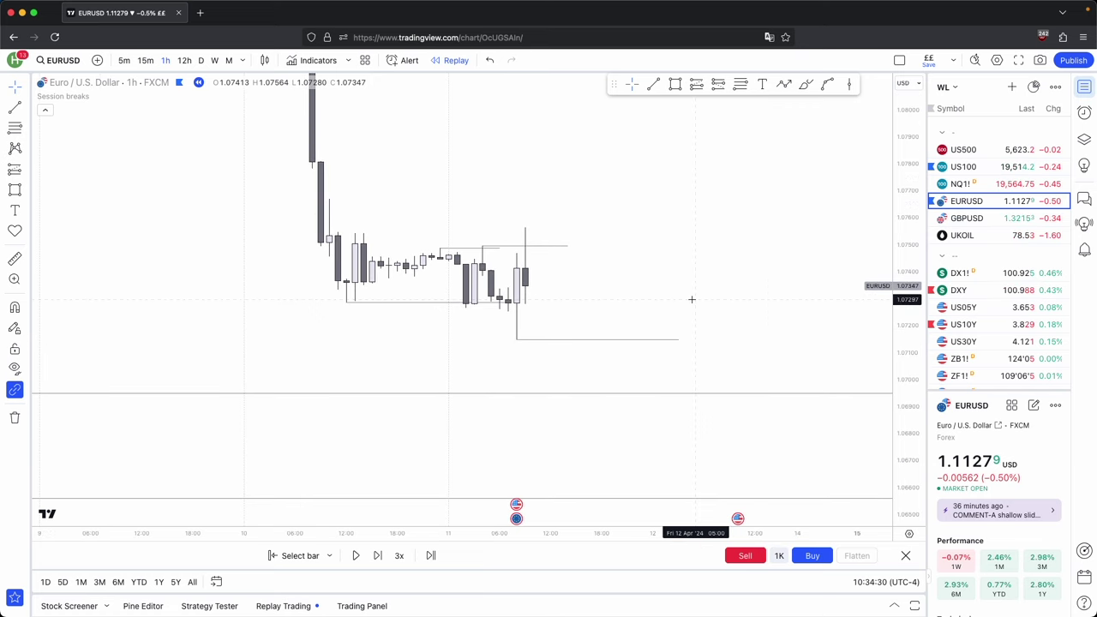
Step: Draw a two-point path falling from about 1.0746 on 11 April to about 1.0687 on 12 April and delete it
{"action": "key", "text": "alt+t"}
{"action": "left_click", "coordinate": [610, 255]}
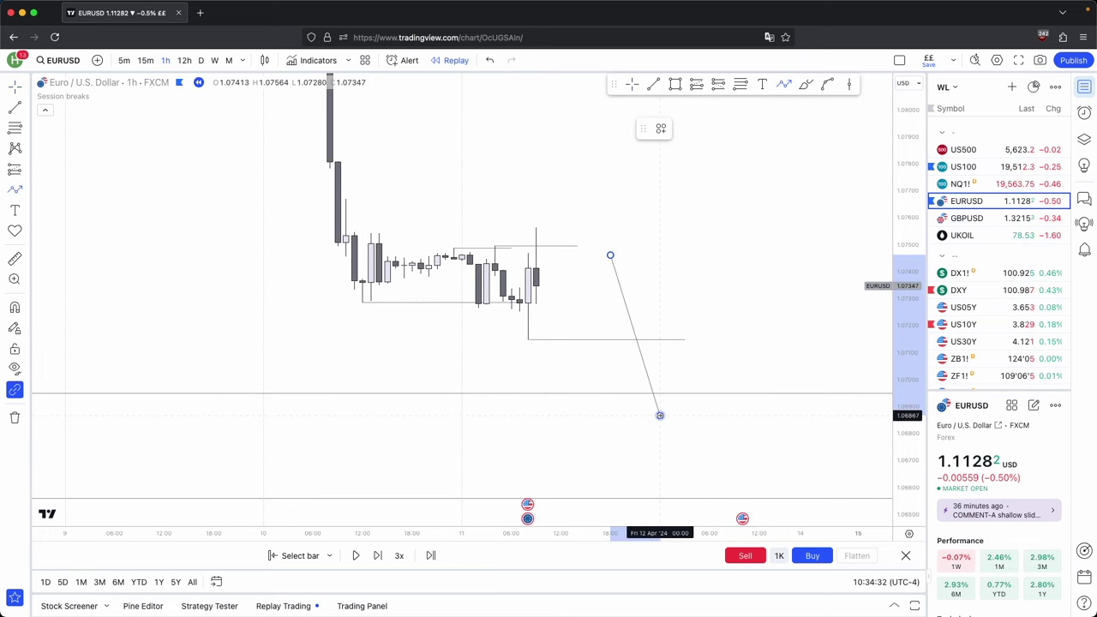
{"action": "left_click", "coordinate": [660, 415]}
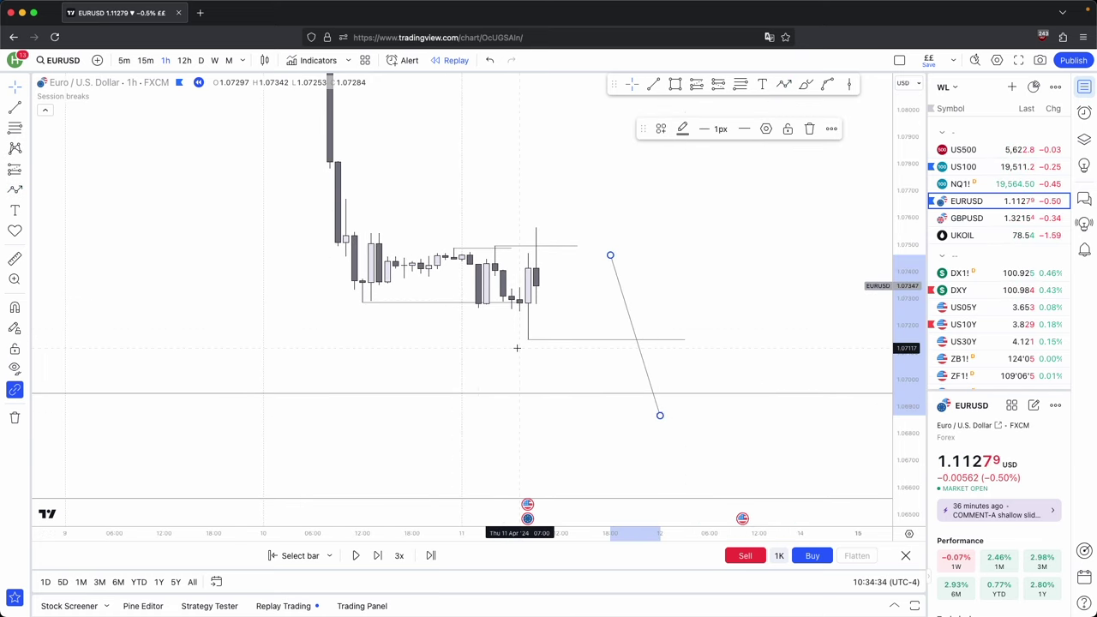
{"action": "left_click", "coordinate": [809, 128]}
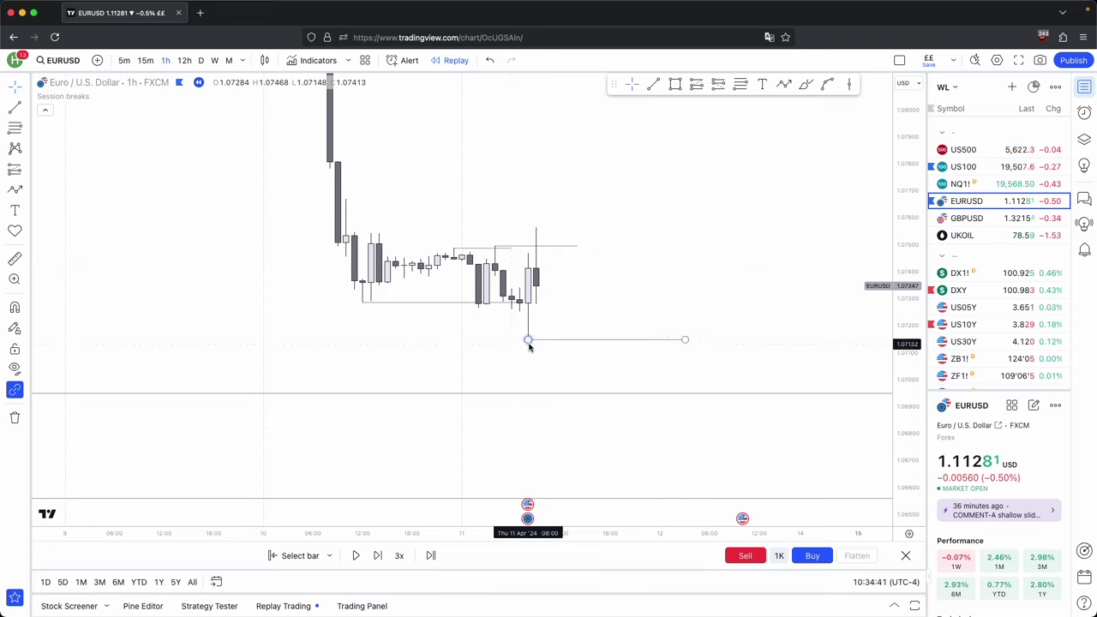
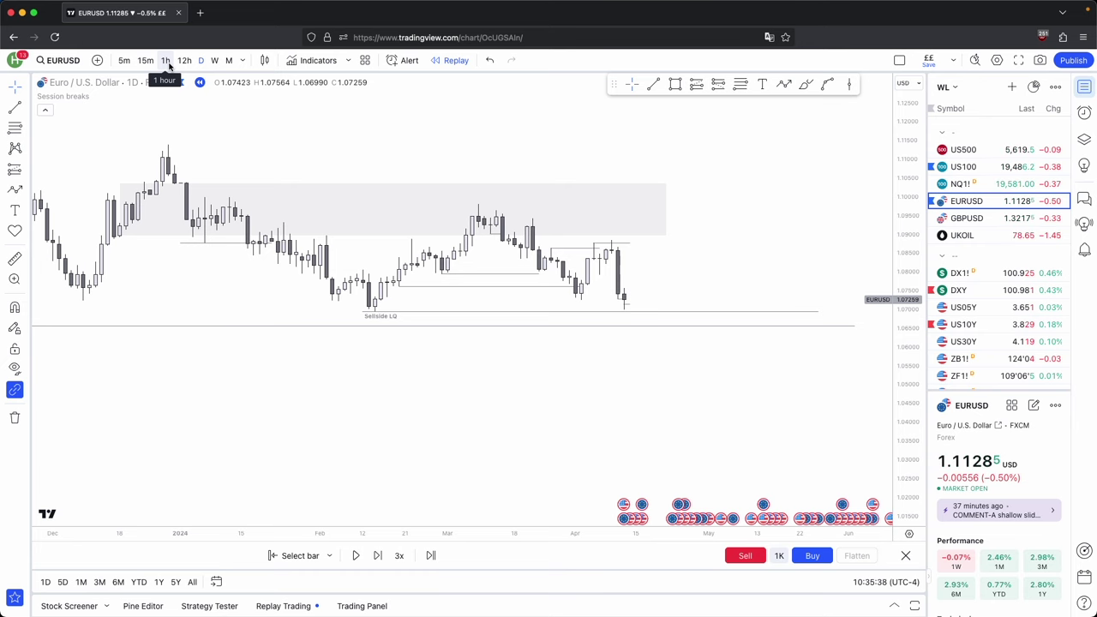
{"action": "scroll", "coordinate": [743, 213], "scroll_direction": "up", "scroll_amount": 5}
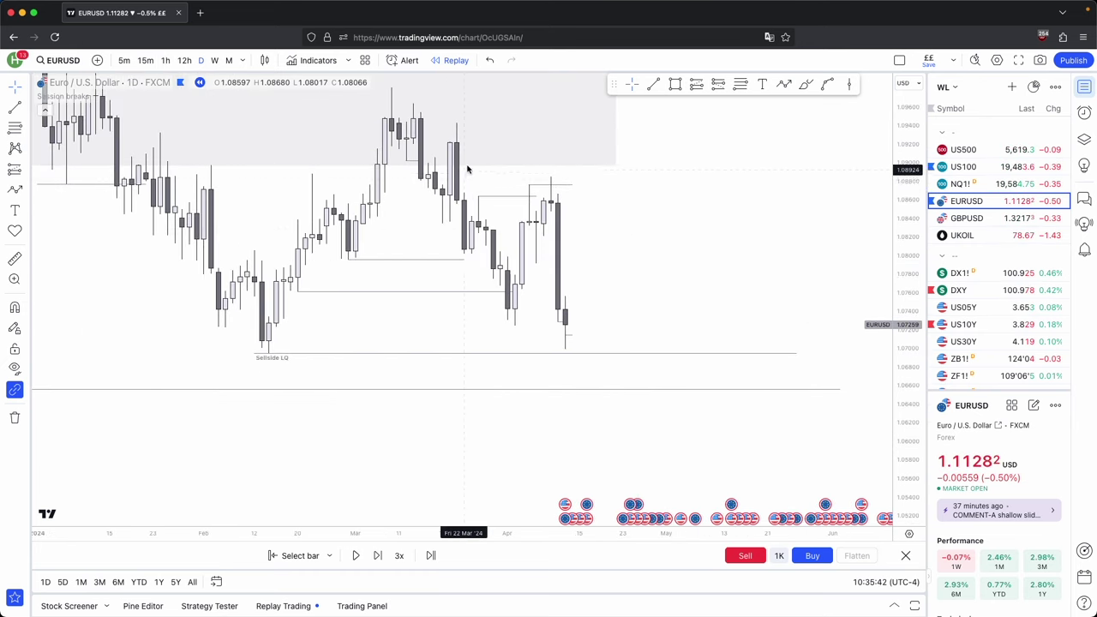
Step: On the daily chart, measure the price range between the 3 April 2024 area near 1.0721 and 15 February near 1.0804
{"action": "left_click", "coordinate": [466, 163], "text": "shift"}
{"action": "left_click", "coordinate": [596, 211]}
{"action": "left_click", "coordinate": [596, 213]}
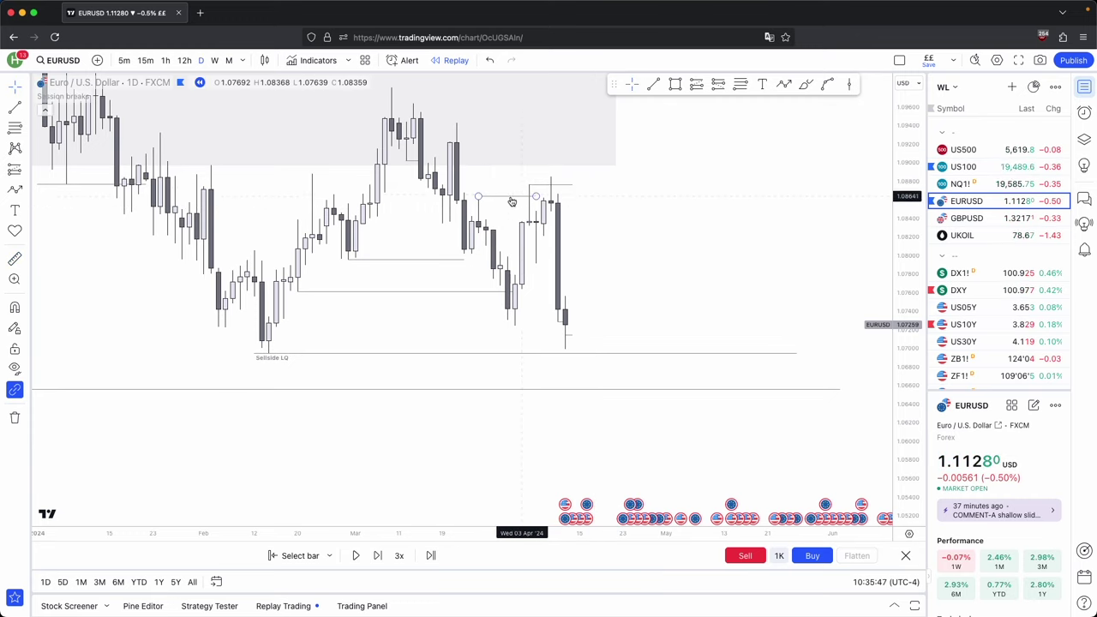
{"action": "left_click_drag", "start_coordinate": [521, 329], "coordinate": [276, 242]}
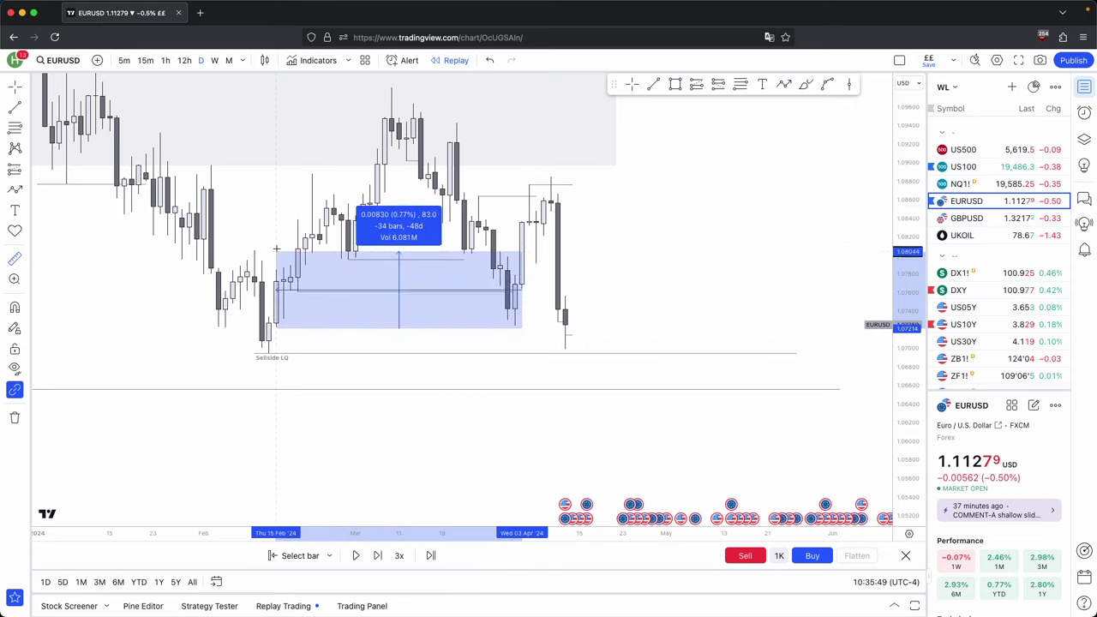
{"action": "left_click", "coordinate": [378, 217]}
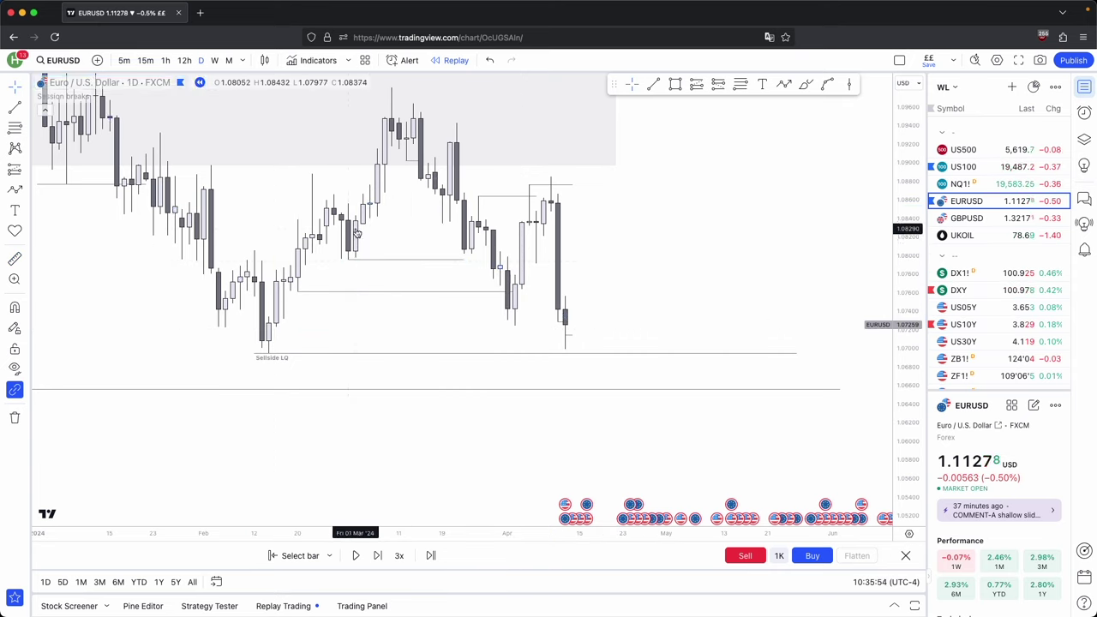
Step: On the hourly timeframe, draw a small curved arrow arching backwards over the 11 April 09:00 high near 1.0756
{"action": "left_click", "coordinate": [164, 60]}
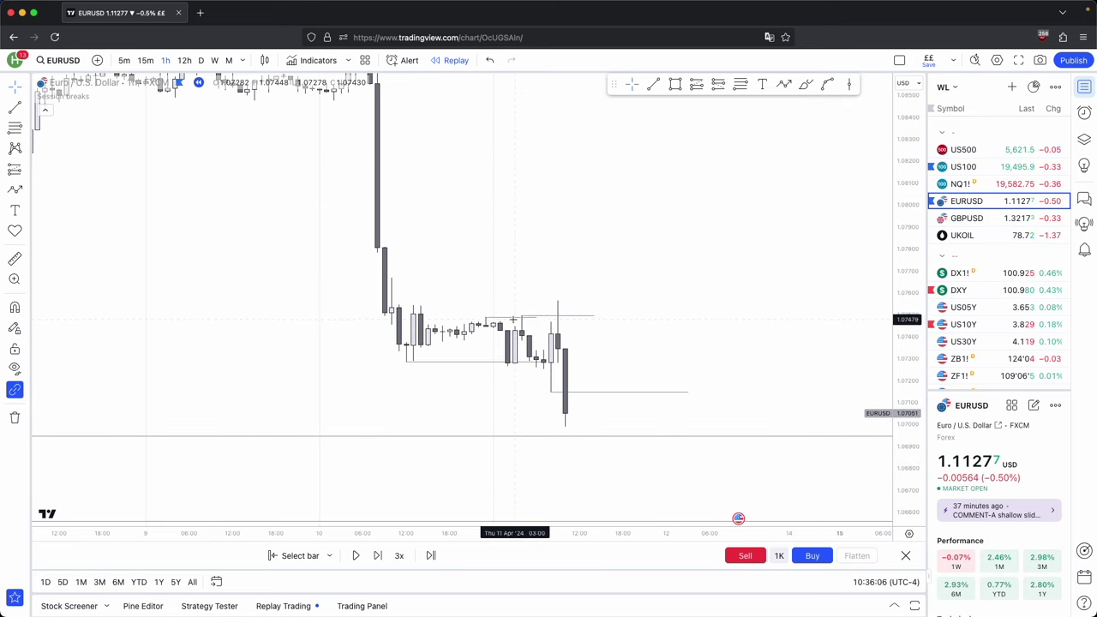
{"action": "left_click", "coordinate": [579, 303]}
{"action": "left_click", "coordinate": [535, 302]}
{"action": "double_click", "coordinate": [536, 303]}
{"action": "left_click", "coordinate": [637, 239]}
{"action": "left_click_drag", "start_coordinate": [635, 232], "coordinate": [631, 226]}
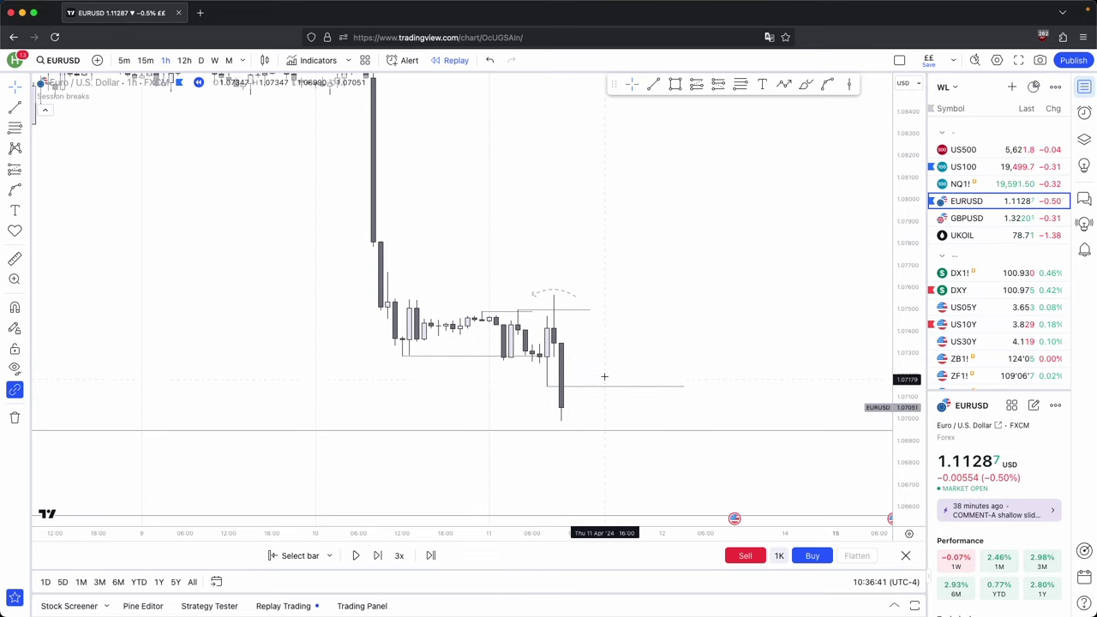
Step: Advance the replay by one hourly bar and place a short position over 12 April with its entry at about 1.0740
{"action": "left_click_drag", "start_coordinate": [605, 375], "coordinate": [603, 349]}
{"action": "left_click", "coordinate": [378, 556]}
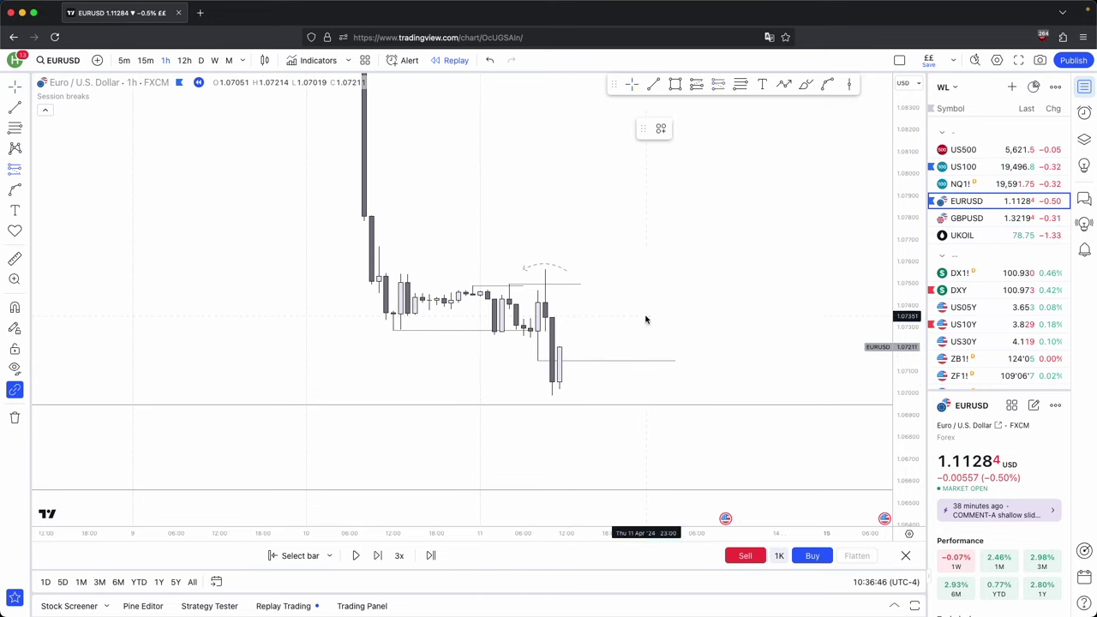
{"action": "left_click", "coordinate": [647, 318]}
{"action": "left_click_drag", "start_coordinate": [689, 331], "coordinate": [738, 320]}
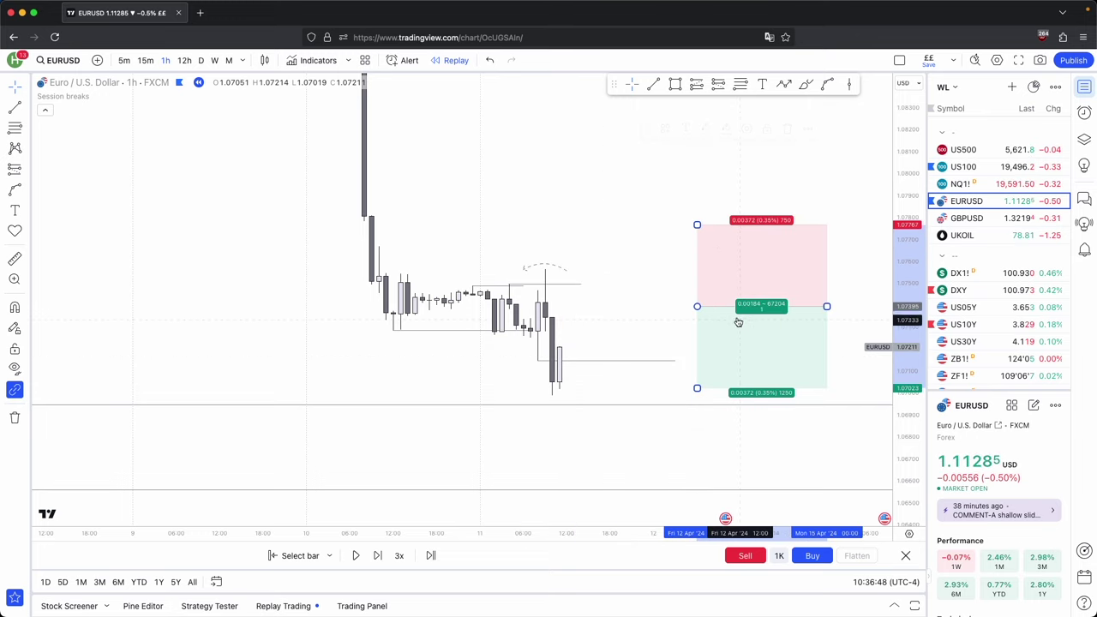
Step: Draw a rectangle zone from the 11 April 08:00 low at about 1.0715 up to about 1.0756 and delete it
{"action": "left_click", "coordinate": [541, 365], "text": "super"}
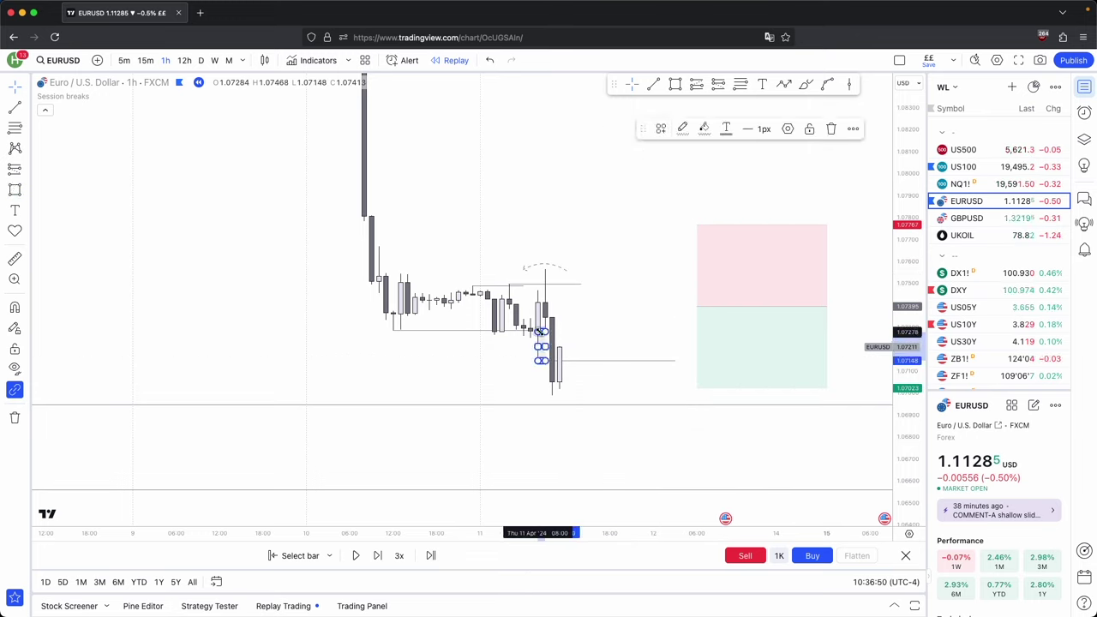
{"action": "left_click_drag", "start_coordinate": [545, 332], "coordinate": [662, 318]}
{"action": "mouse_move", "coordinate": [775, 334]}
{"action": "left_mouse_down"}
{"action": "mouse_move", "coordinate": [637, 387]}
{"action": "mouse_move", "coordinate": [769, 320]}
{"action": "left_mouse_up"}
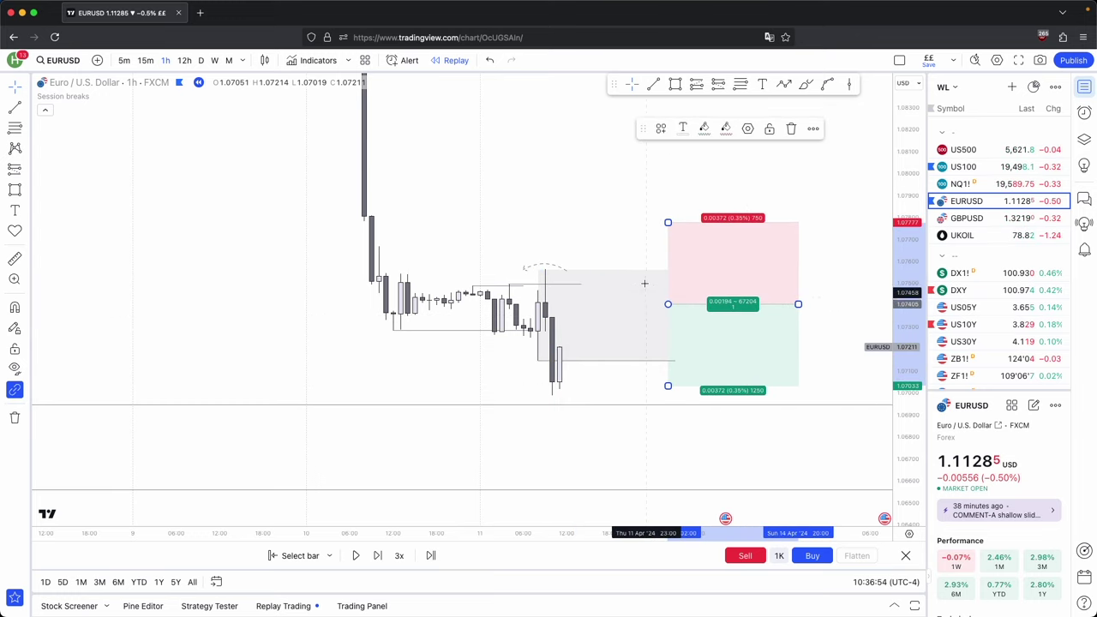
{"action": "left_click", "coordinate": [644, 286]}
{"action": "left_click", "coordinate": [828, 128]}
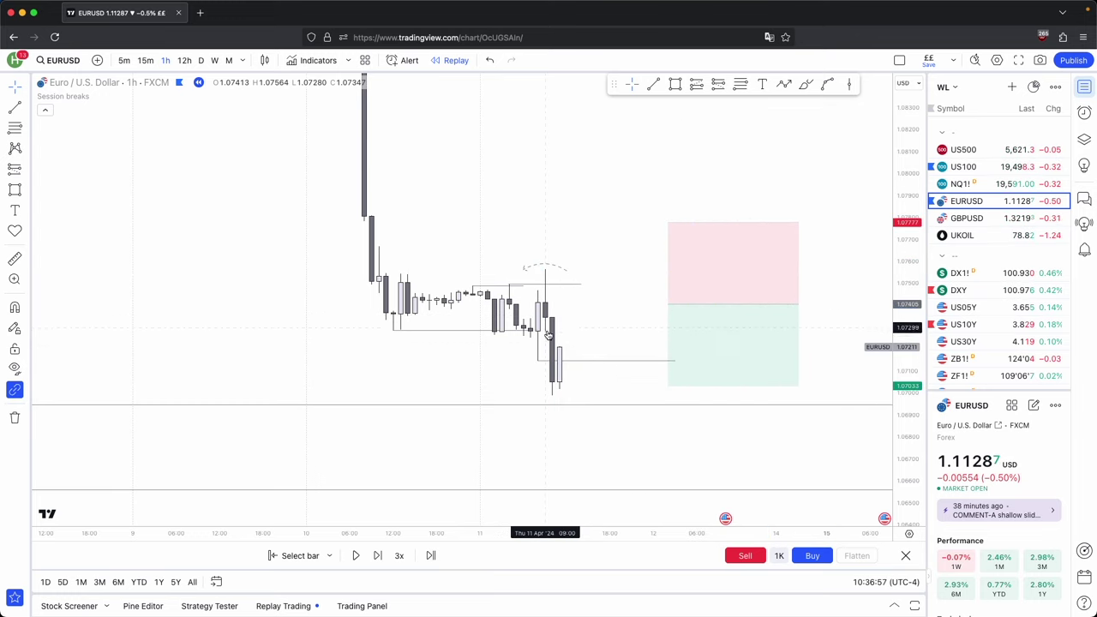
Step: Move the short position to 11 April 11:00 with entry at 1.07152, stop at 1.07565 and target at 1.06562
{"action": "left_click", "coordinate": [675, 341]}
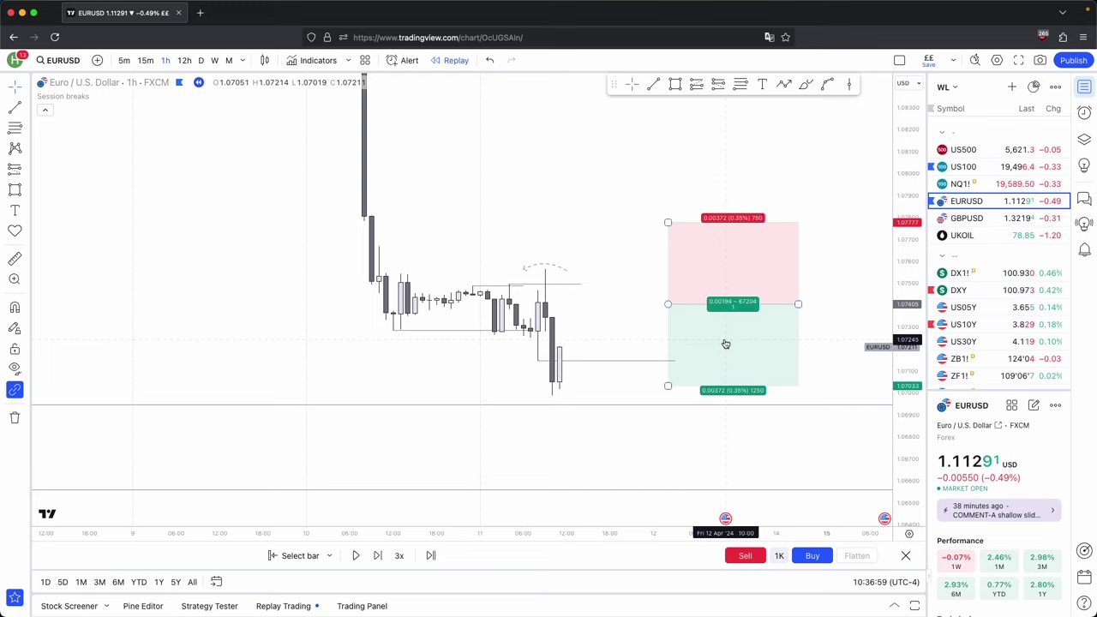
{"action": "left_click_drag", "start_coordinate": [725, 344], "coordinate": [616, 400]}
{"action": "left_click_drag", "start_coordinate": [796, 336], "coordinate": [800, 290]}
{"action": "left_click_drag", "start_coordinate": [563, 233], "coordinate": [568, 224]}
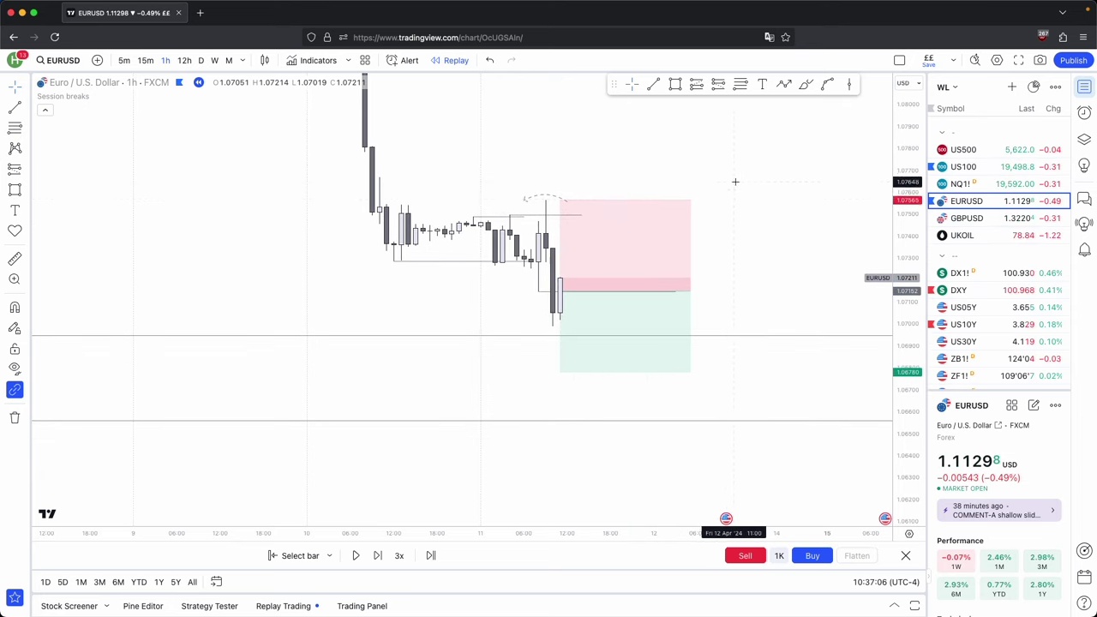
{"action": "left_click_drag", "start_coordinate": [560, 372], "coordinate": [560, 420]}
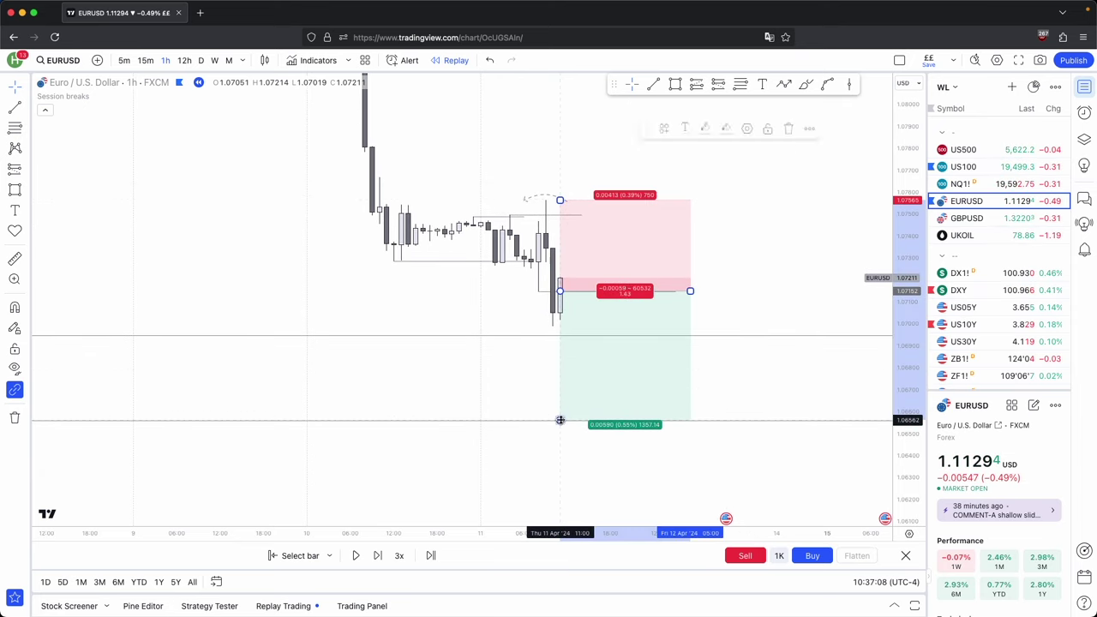
Step: Check the lower sellside liquidity line back to its November 2023 low and lower the short position's target to 1.06534
{"action": "scroll", "coordinate": [543, 390], "scroll_direction": "down", "scroll_amount": 3}
{"action": "scroll", "coordinate": [543, 390], "scroll_direction": "down", "scroll_amount": 5}
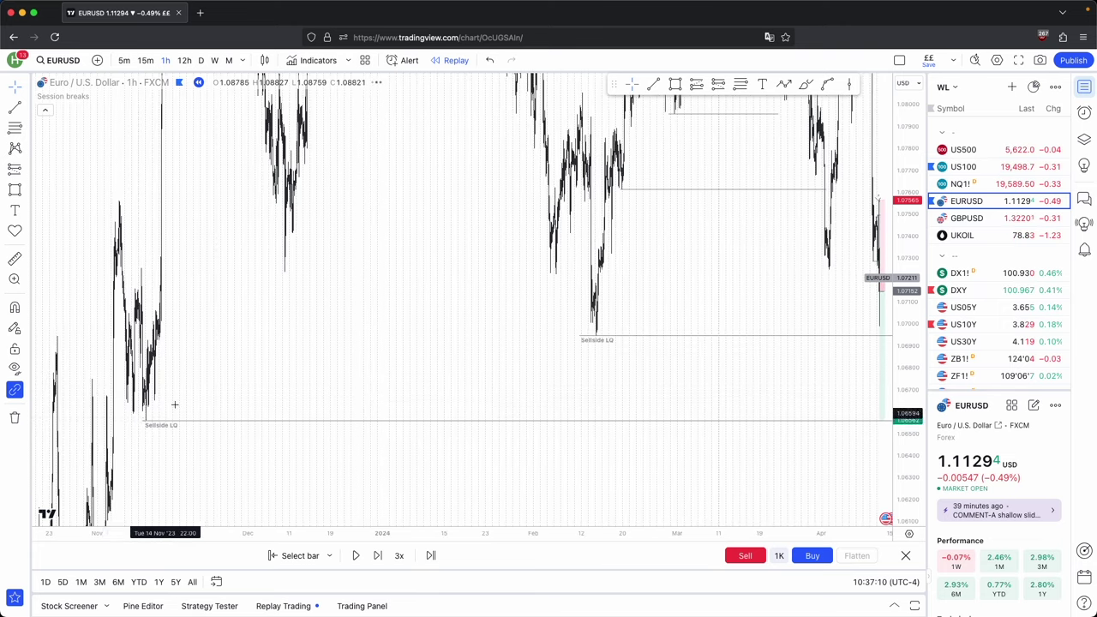
{"action": "scroll", "coordinate": [660, 262], "scroll_direction": "up", "scroll_amount": 5}
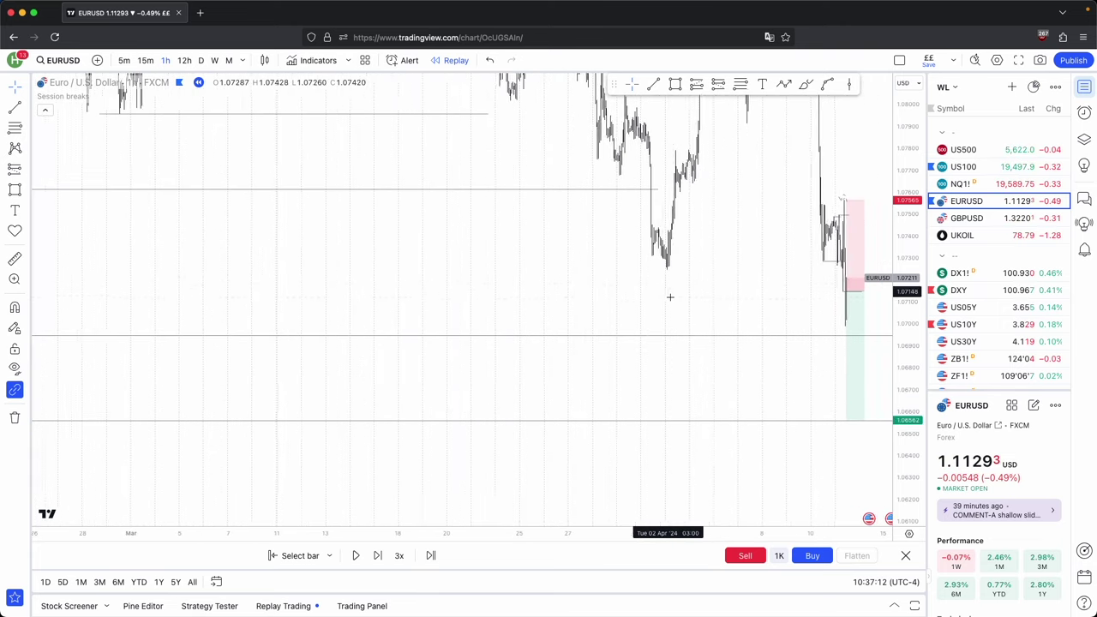
{"action": "left_click_drag", "start_coordinate": [729, 376], "coordinate": [693, 368]}
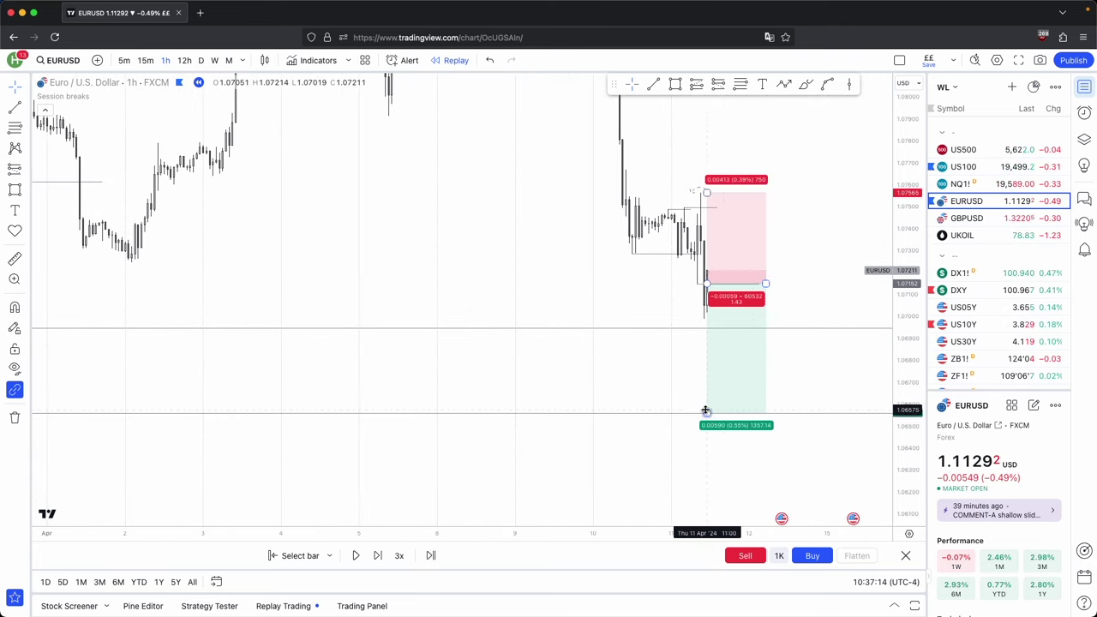
{"action": "scroll", "coordinate": [617, 438], "scroll_direction": "right", "scroll_amount": 4}
Step: Advance the hourly replay bar by bar into the morning of 12 April 2024, until price passes the short position's target
{"action": "left_click", "coordinate": [383, 560]}
{"action": "left_click", "coordinate": [383, 559]}
{"action": "left_click", "coordinate": [383, 560]}
{"action": "left_click", "coordinate": [383, 560]}
{"action": "left_click", "coordinate": [384, 560]}
{"action": "left_click", "coordinate": [383, 559]}
{"action": "left_click", "coordinate": [383, 560]}
{"action": "left_click", "coordinate": [384, 559]}
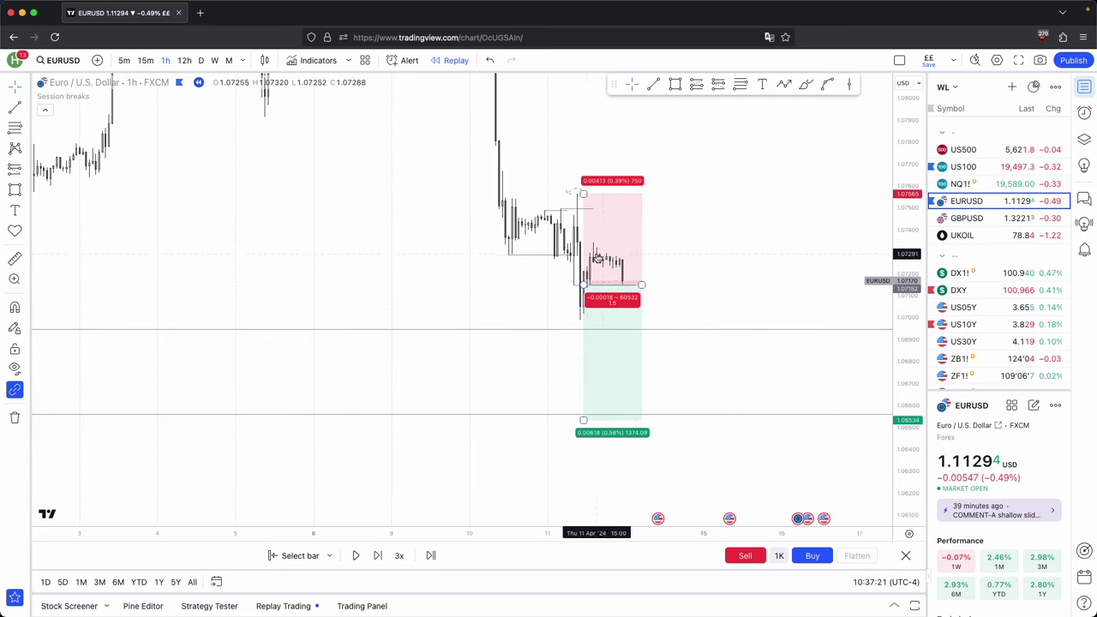
{"action": "scroll", "coordinate": [599, 258], "scroll_direction": "up", "scroll_amount": 1}
{"action": "left_click", "coordinate": [375, 555]}
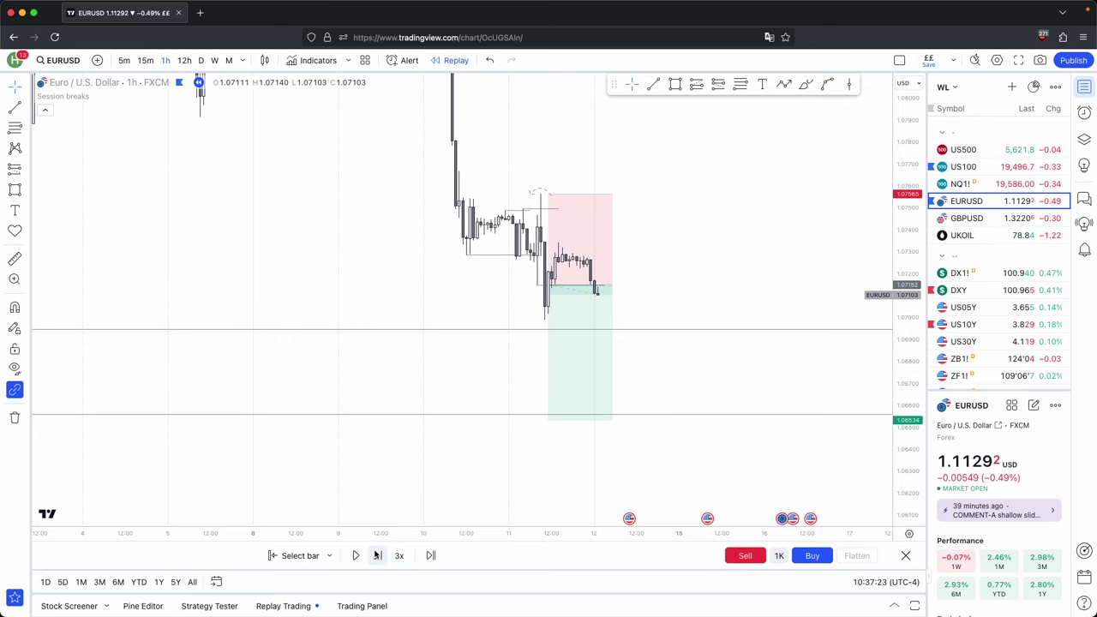
{"action": "left_click", "coordinate": [375, 556]}
{"action": "left_click", "coordinate": [376, 556]}
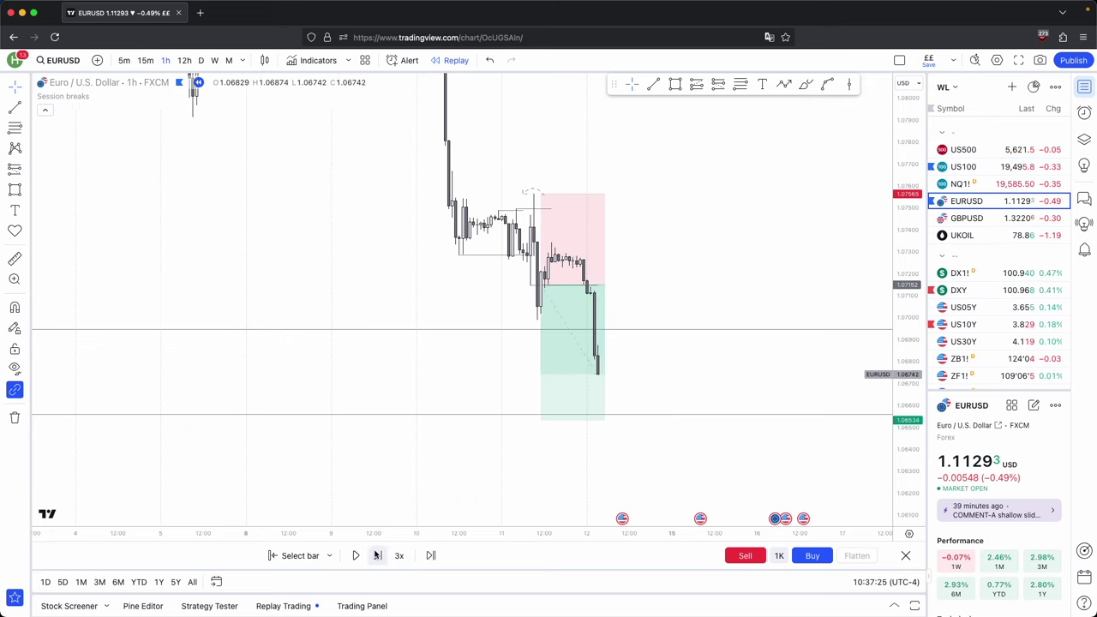
{"action": "left_click", "coordinate": [375, 555]}
{"action": "left_click", "coordinate": [376, 555]}
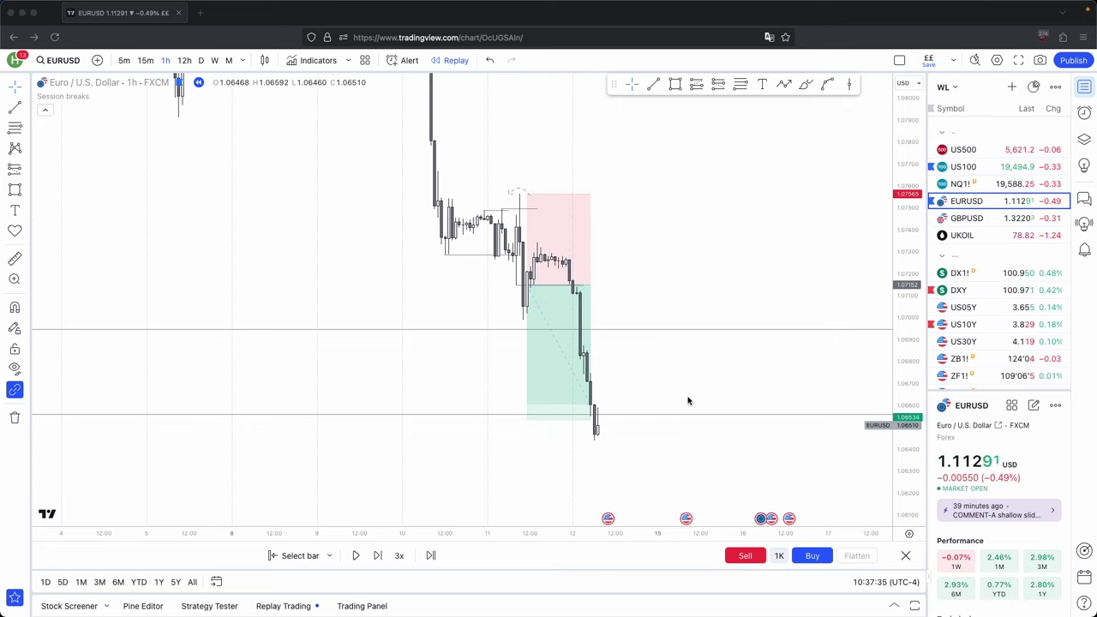
Step: Switch to the daily timeframe, run the replay forward to 16 April 2024 and review price below the sellside liquidity lines
{"action": "left_click", "coordinate": [686, 397]}
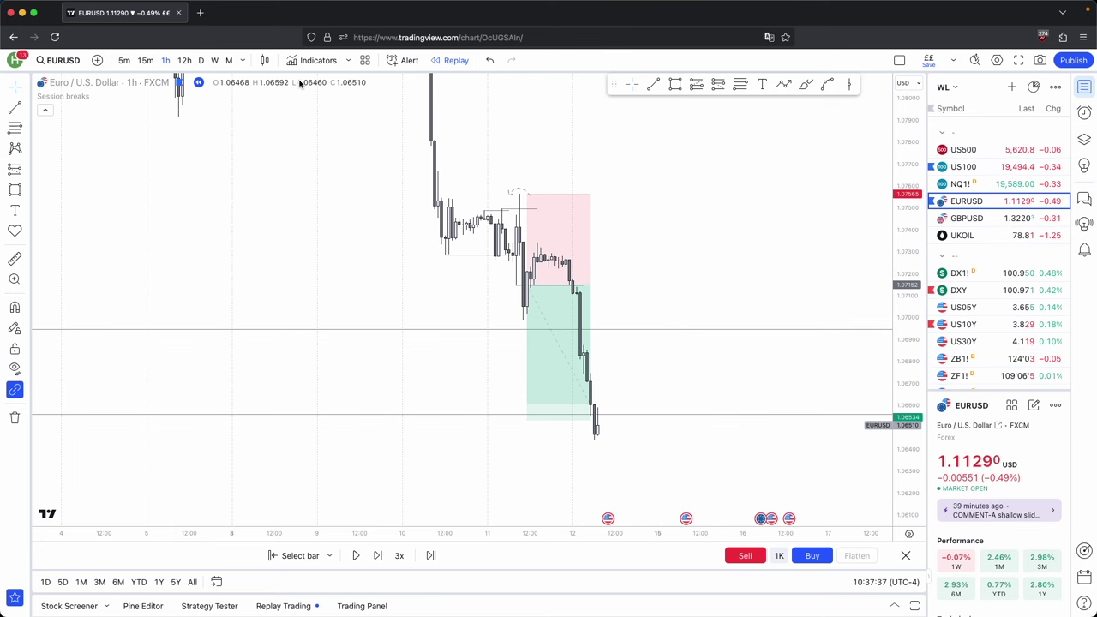
{"action": "left_click", "coordinate": [200, 60]}
{"action": "left_click", "coordinate": [356, 555]}
{"action": "left_click", "coordinate": [358, 559]}
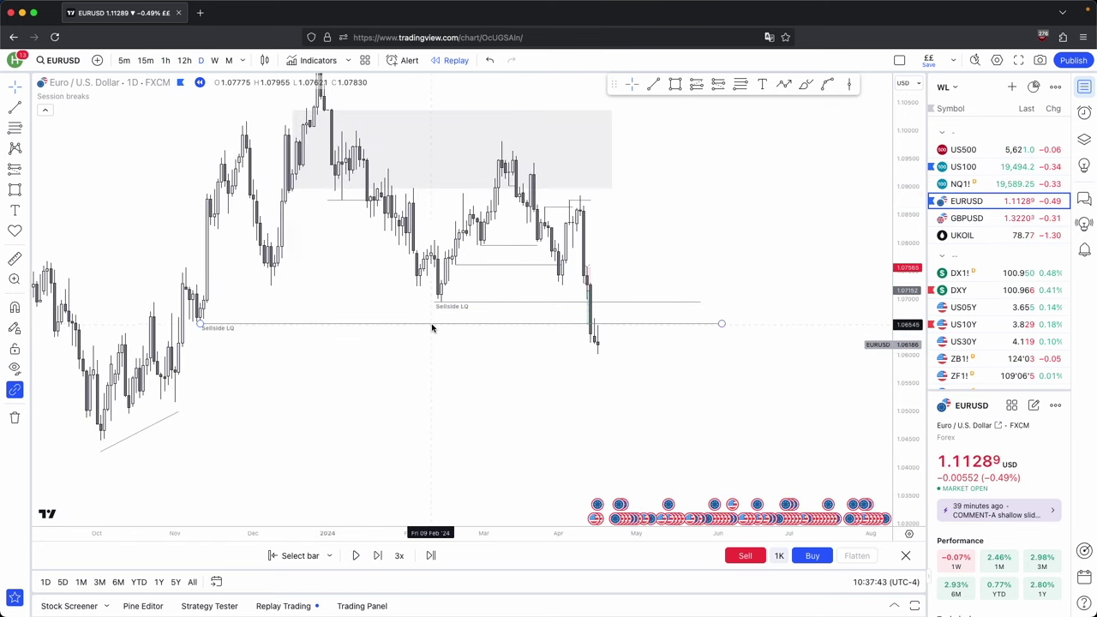
{"action": "scroll", "coordinate": [434, 331], "scroll_direction": "down", "scroll_amount": 2}
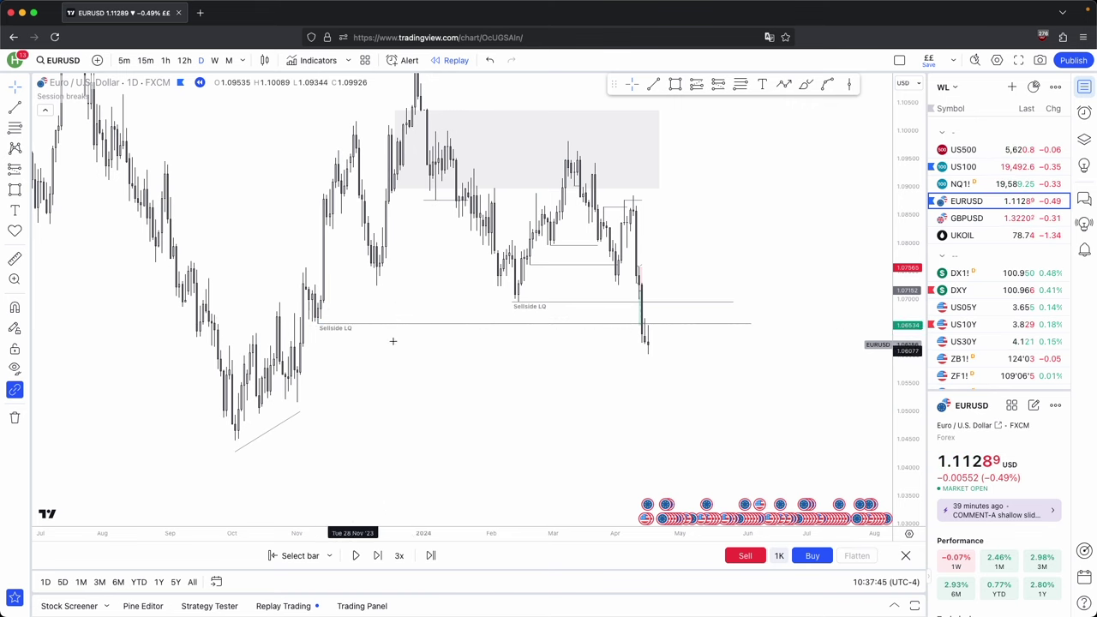
{"action": "left_click_drag", "start_coordinate": [547, 361], "coordinate": [553, 468]}
{"action": "scroll", "coordinate": [548, 465], "scroll_direction": "up", "scroll_amount": 3}
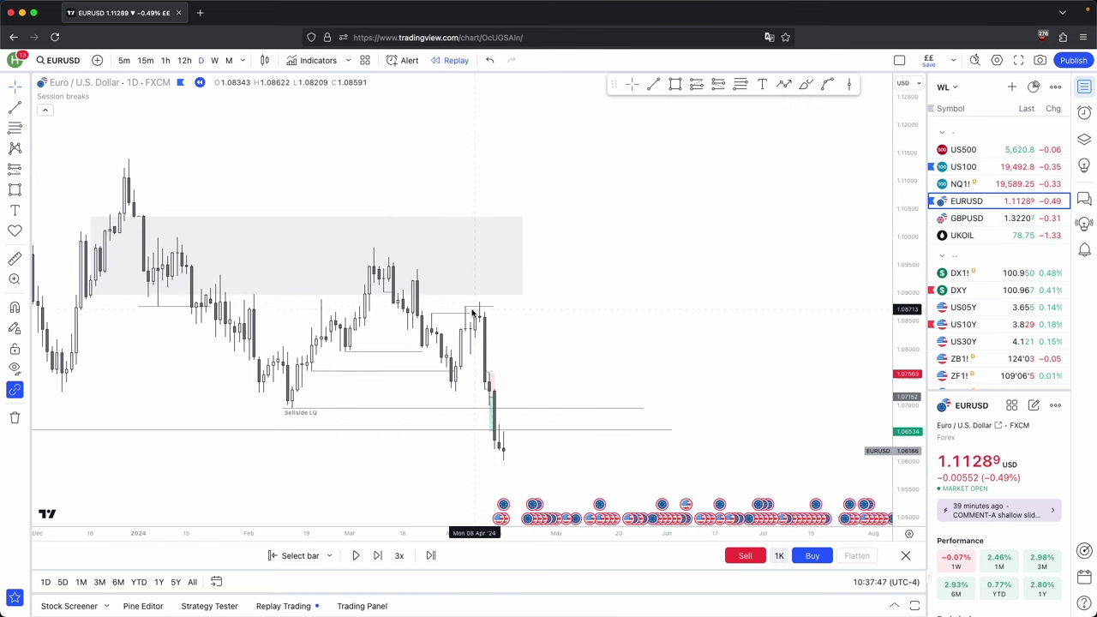